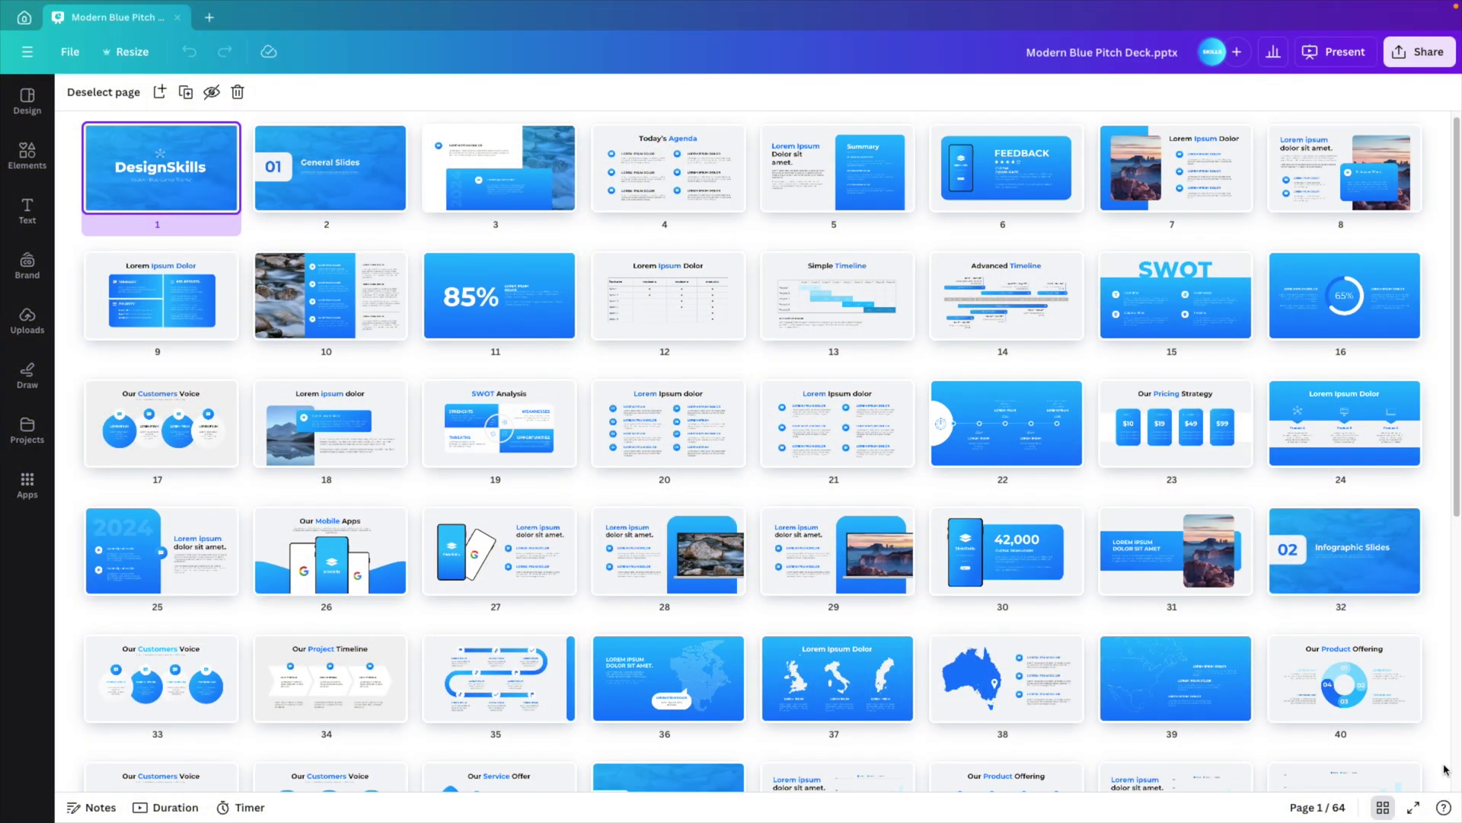
Scroll down through the 64-page Modern Blue Pitch Deck grid view.
{"action": "scroll", "coordinate": [1446, 769], "scroll_direction": "down", "scroll_amount": 2}
{"action": "scroll", "coordinate": [1446, 769], "scroll_direction": "down", "scroll_amount": 3}
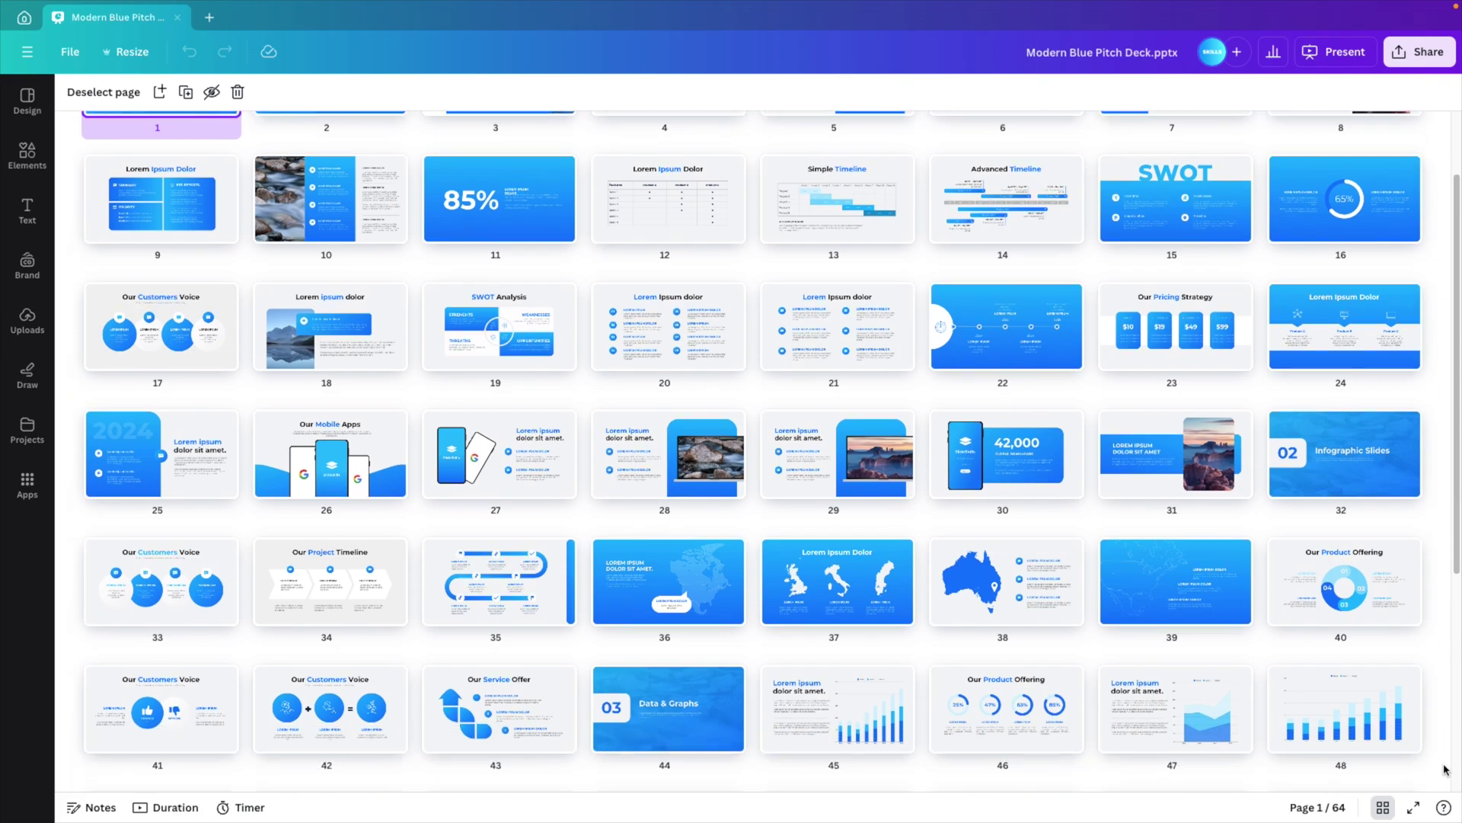
{"action": "scroll", "coordinate": [1446, 769], "scroll_direction": "down", "scroll_amount": 3}
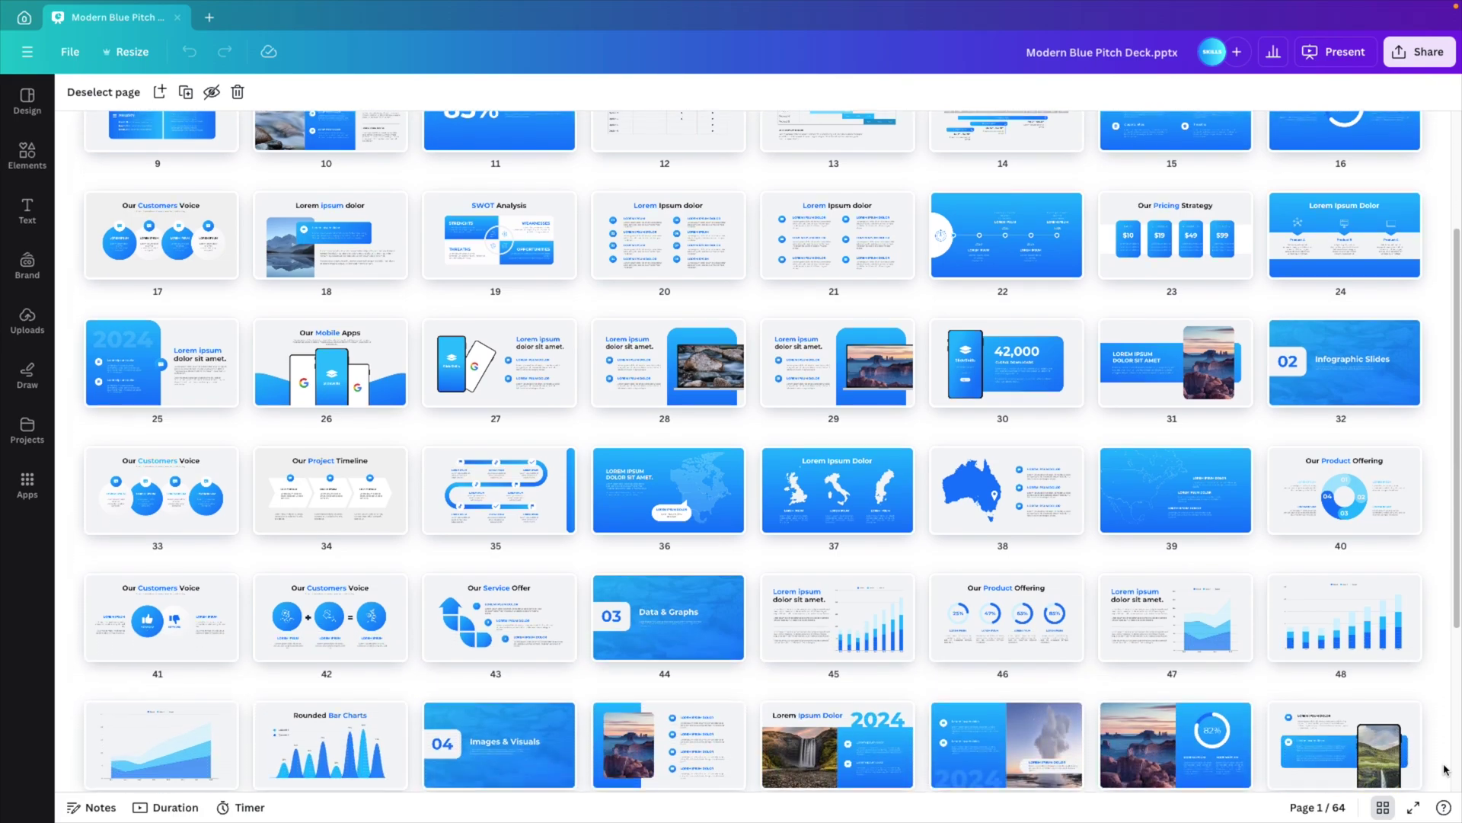
{"action": "scroll", "coordinate": [1445, 769], "scroll_direction": "down", "scroll_amount": 3}
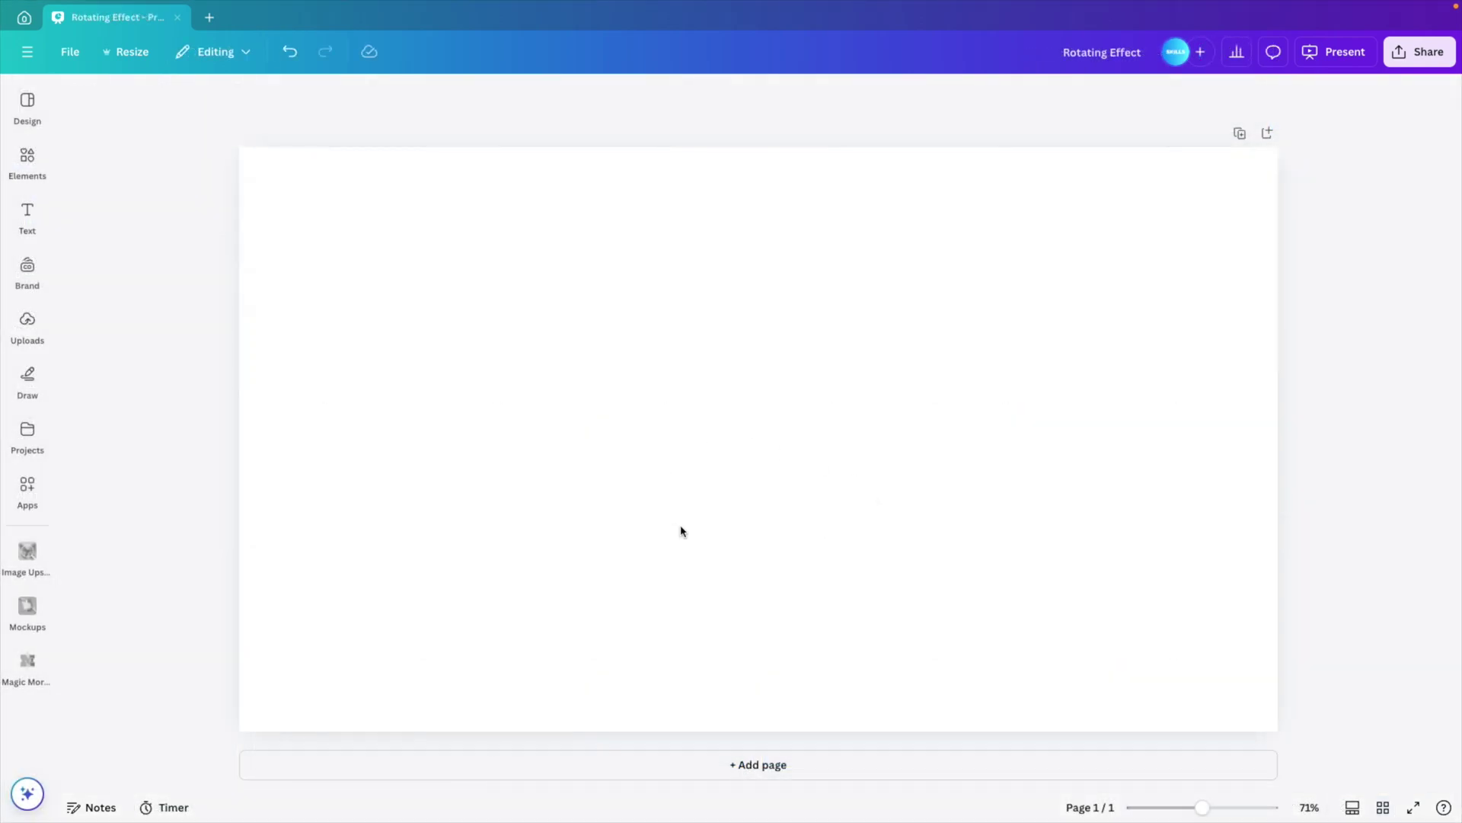
Fill the blank page's background with the bright red palette colour.
{"action": "left_click", "coordinate": [749, 404]}
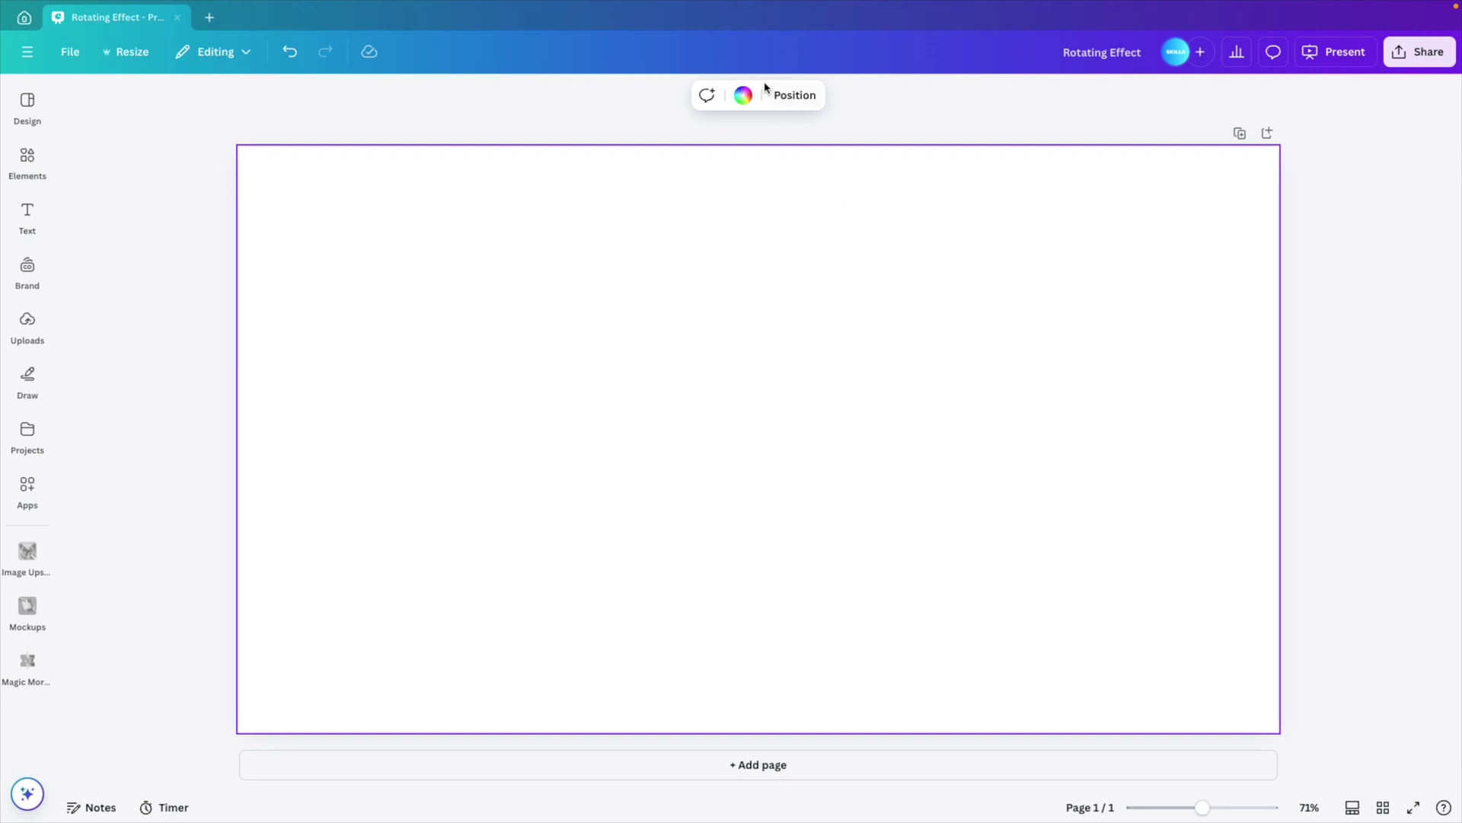
{"action": "left_click", "coordinate": [742, 95]}
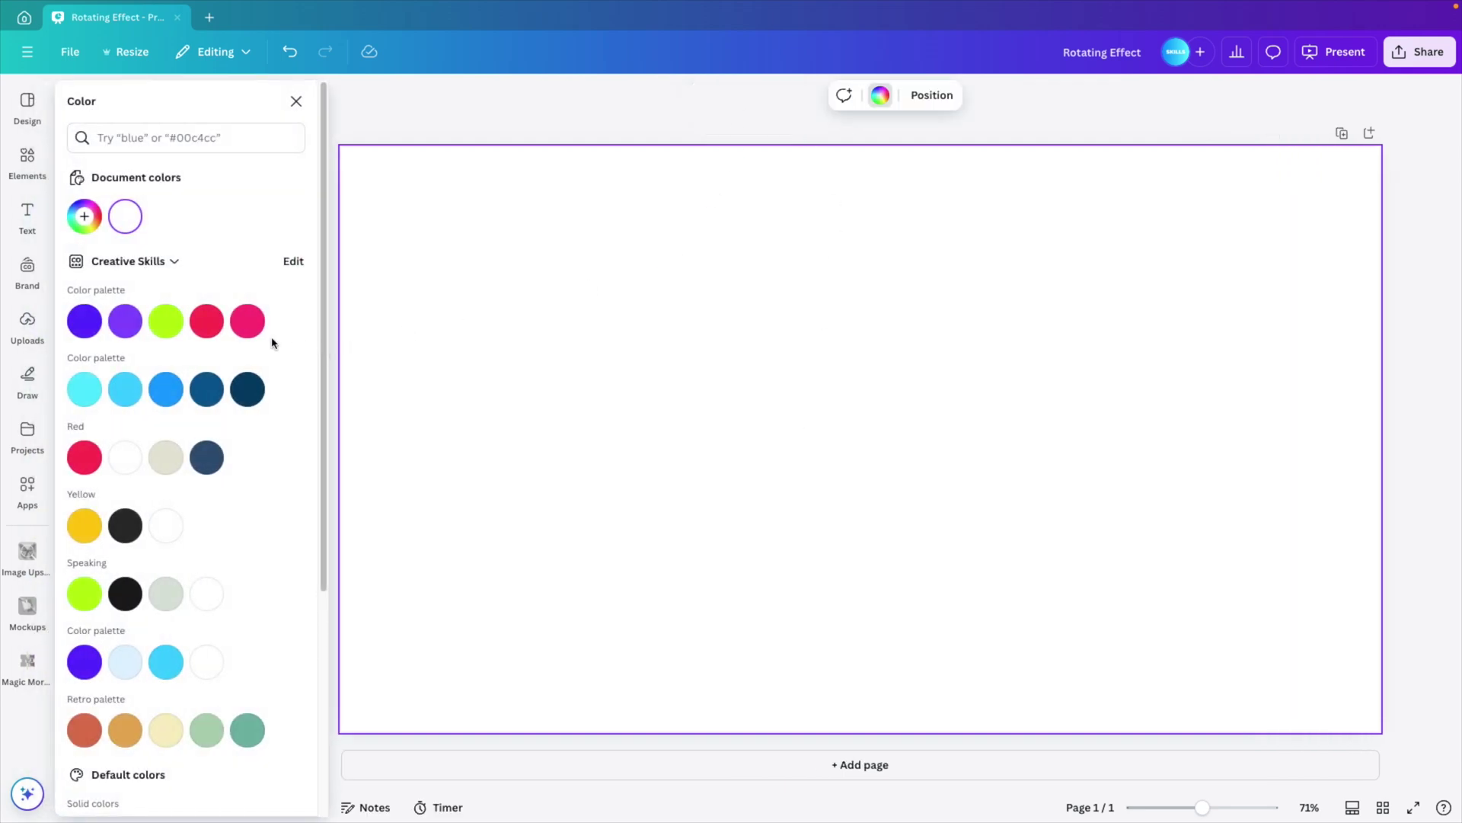
{"action": "left_click", "coordinate": [207, 321]}
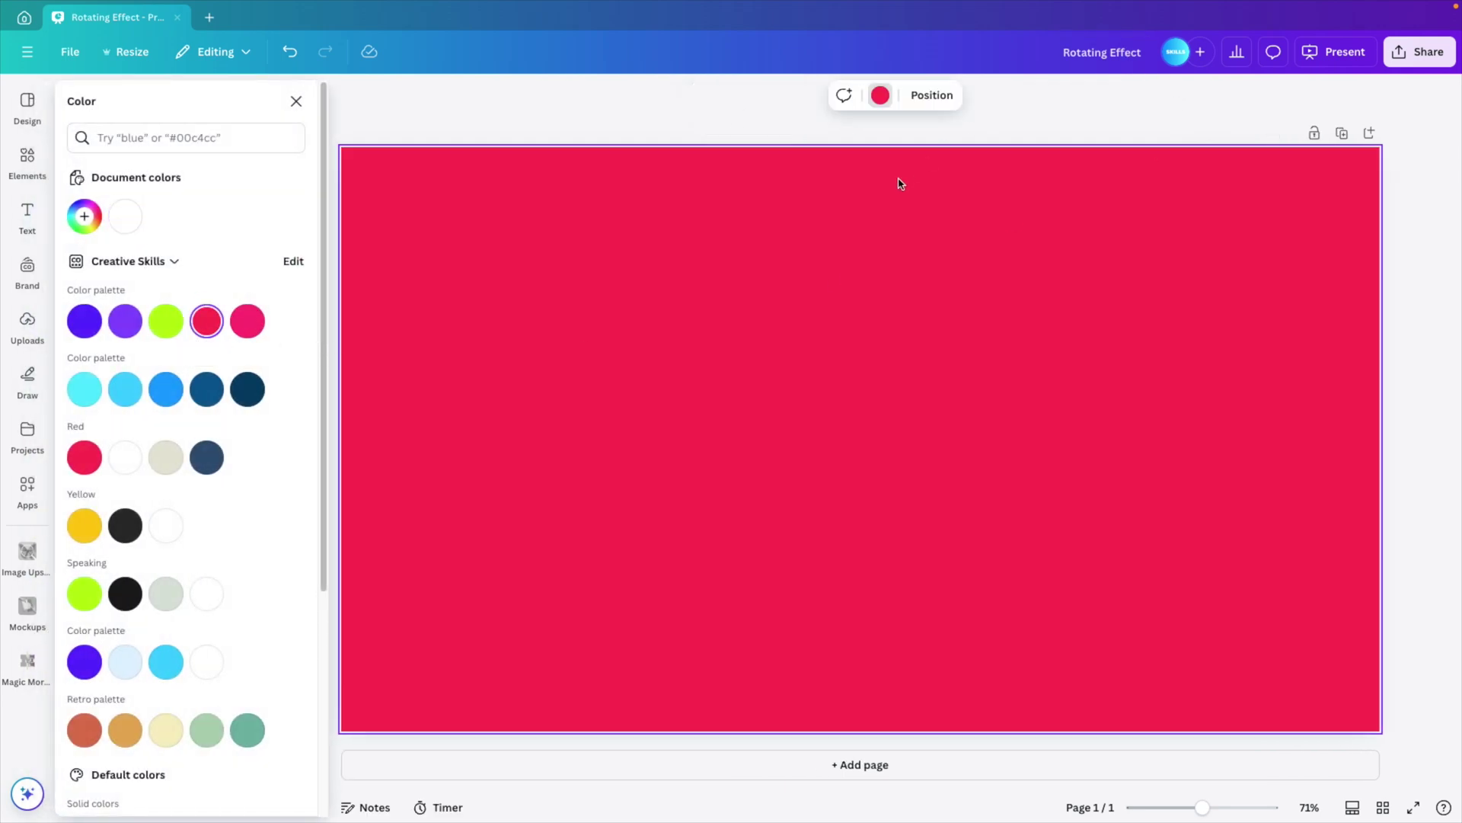
Search Elements photos for 'berries' and add the berries-with-leaves photo.
{"action": "left_click", "coordinate": [297, 102]}
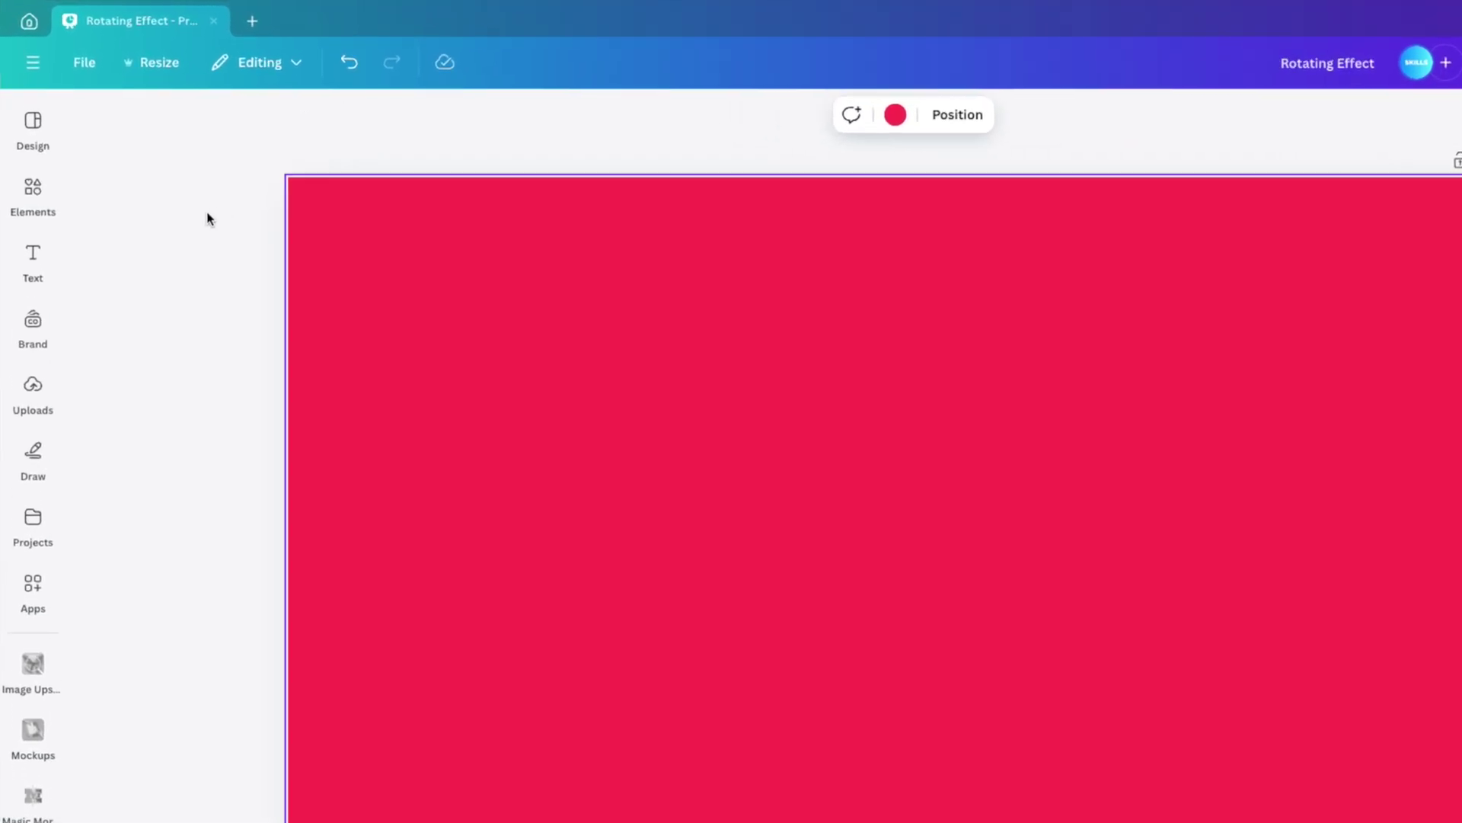
{"action": "left_click", "coordinate": [27, 158]}
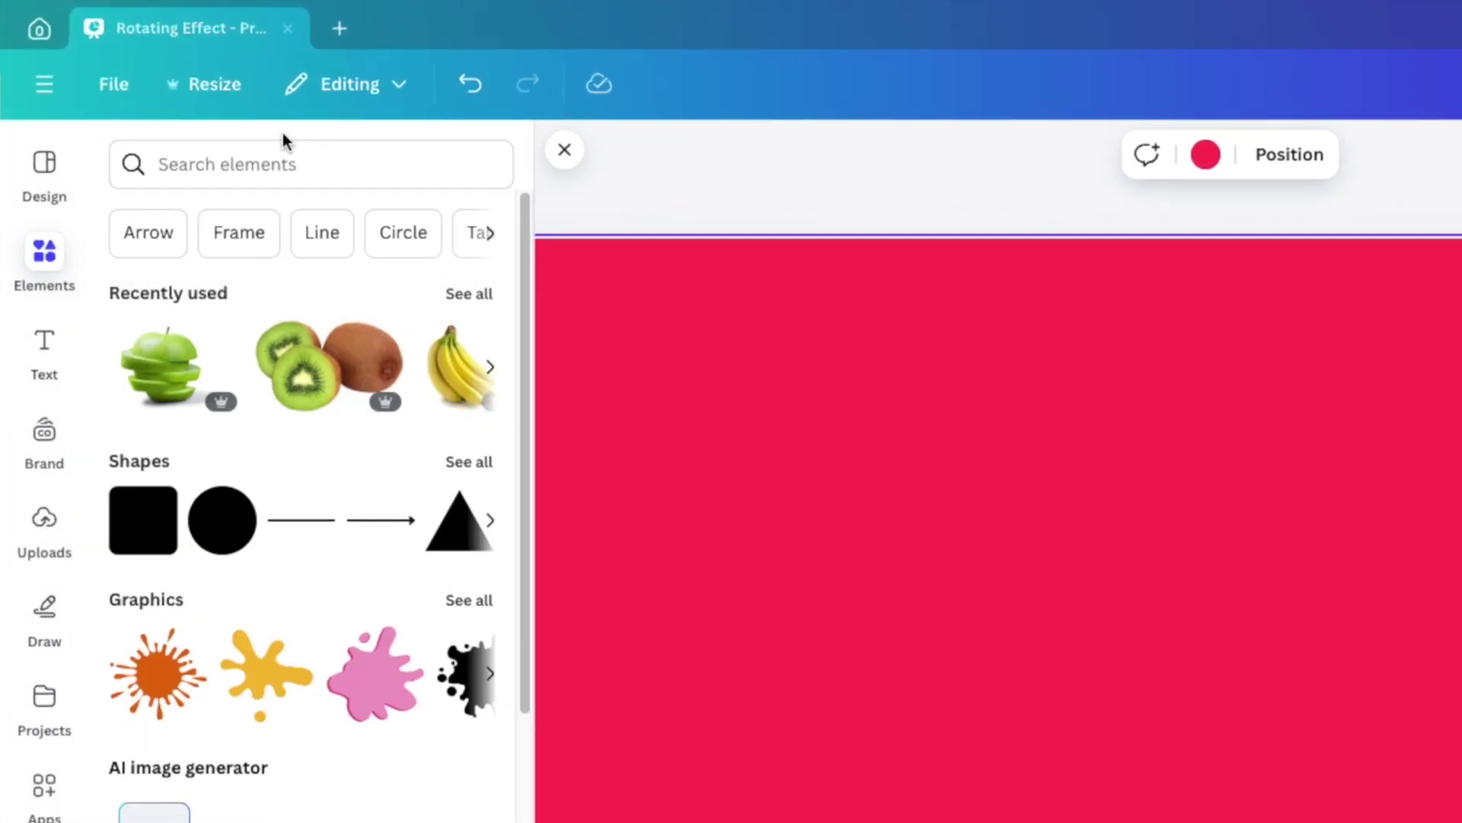
{"action": "left_click", "coordinate": [268, 160]}
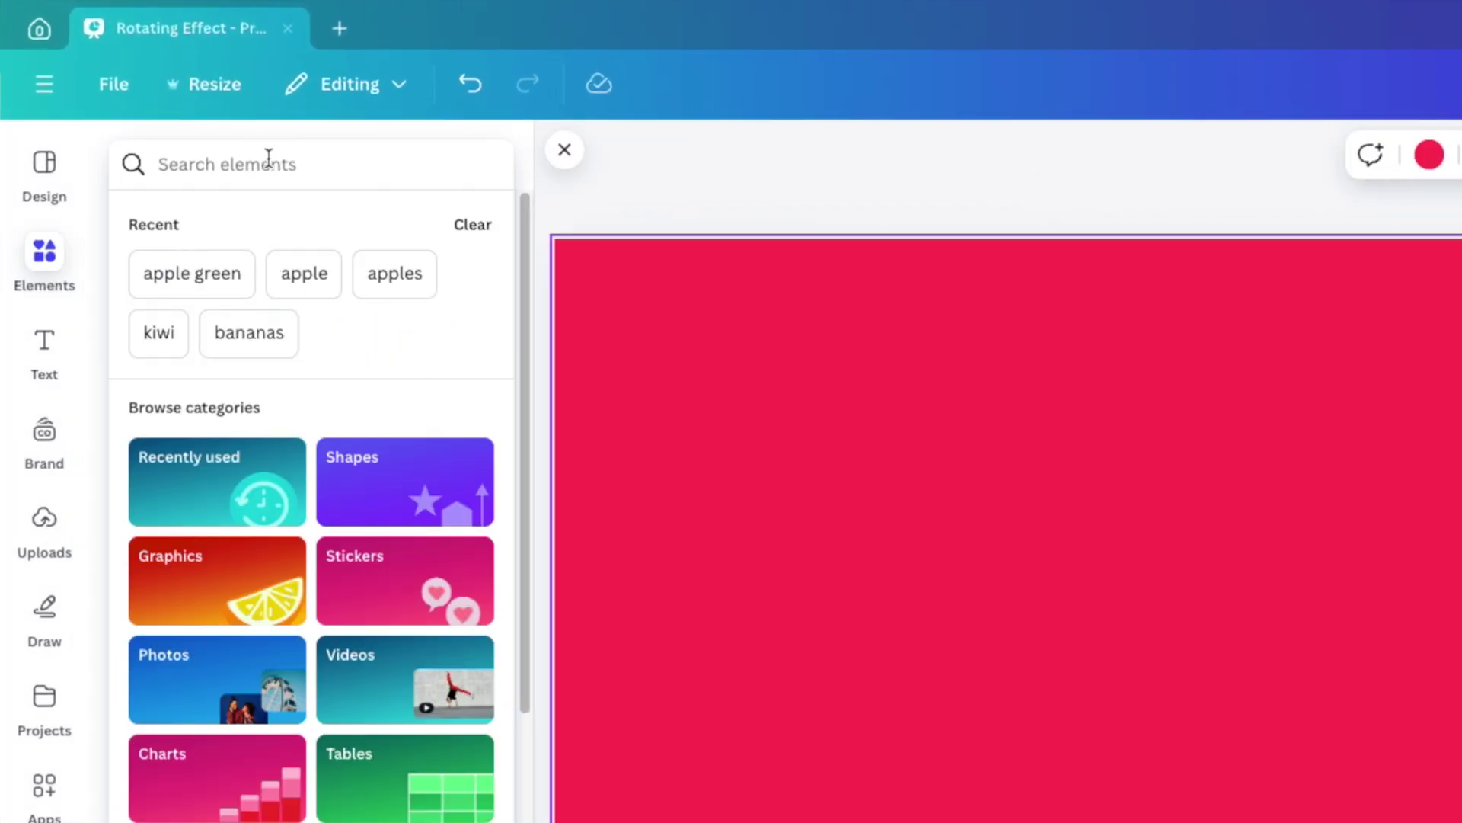
{"action": "type", "text": "berries"}
{"action": "key", "text": "Return"}
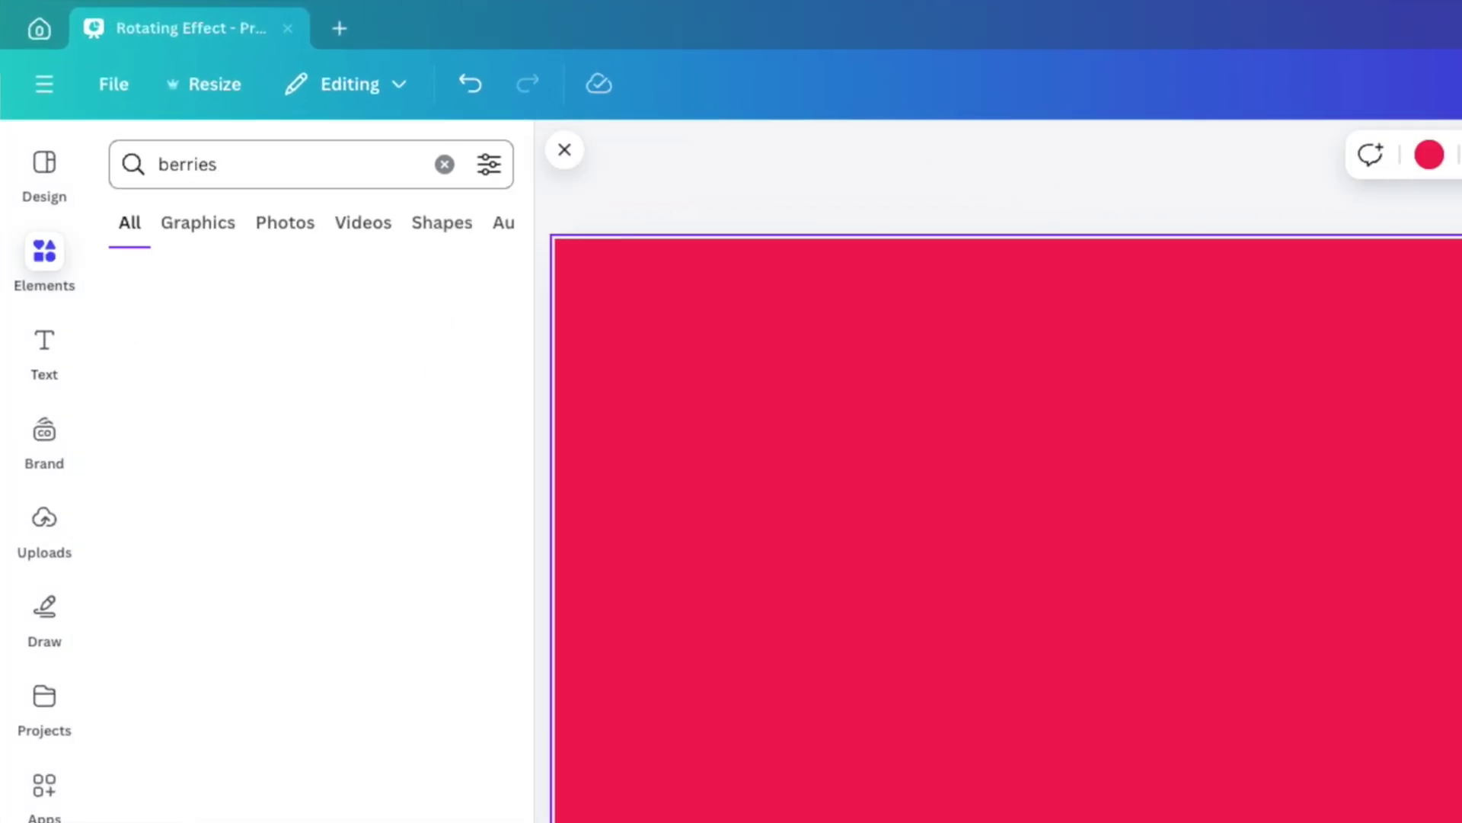
{"action": "left_click", "coordinate": [469, 521]}
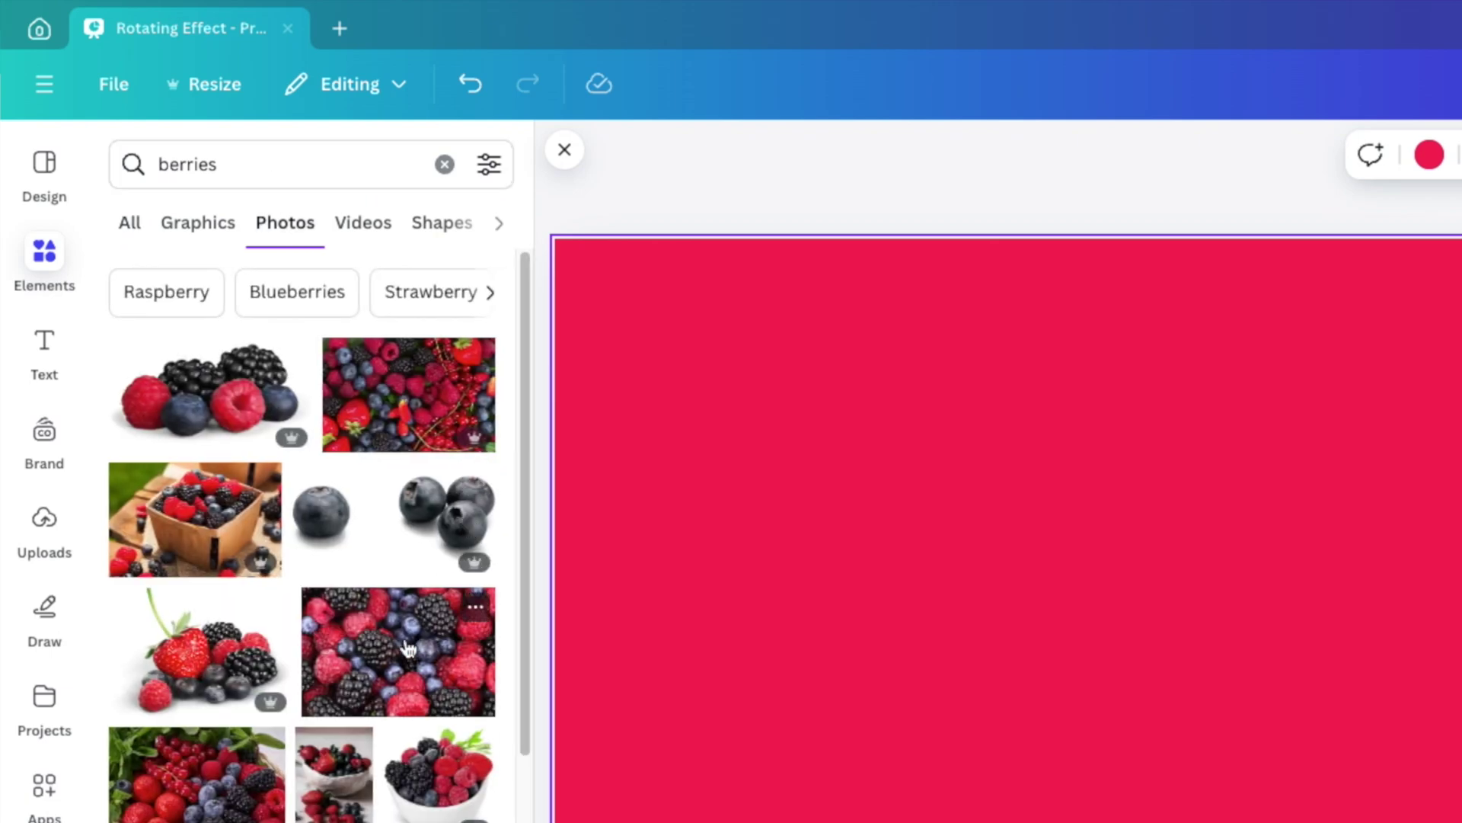
{"action": "scroll", "coordinate": [409, 648], "scroll_direction": "down", "scroll_amount": 1}
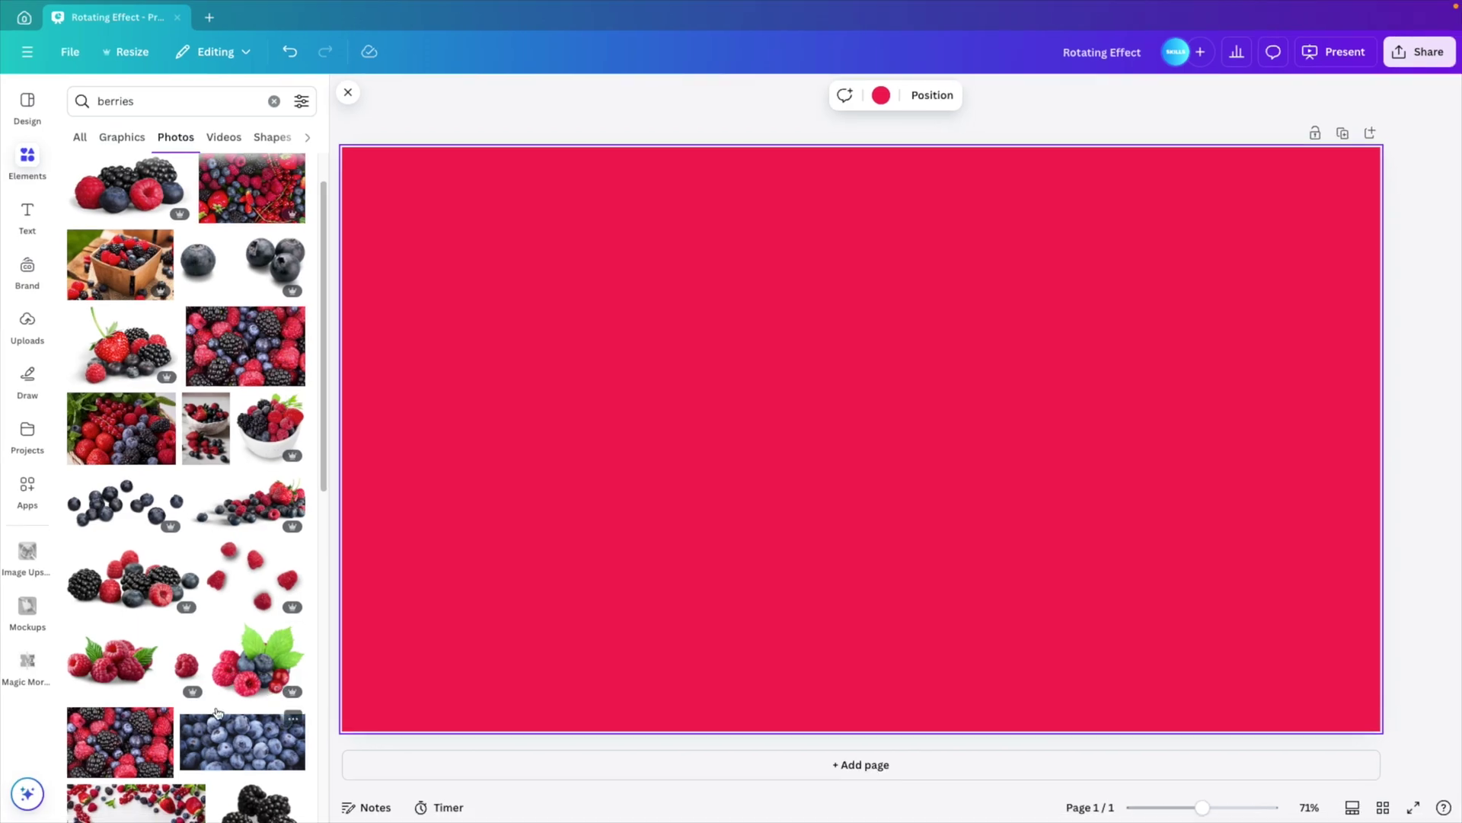
{"action": "left_click", "coordinate": [230, 695]}
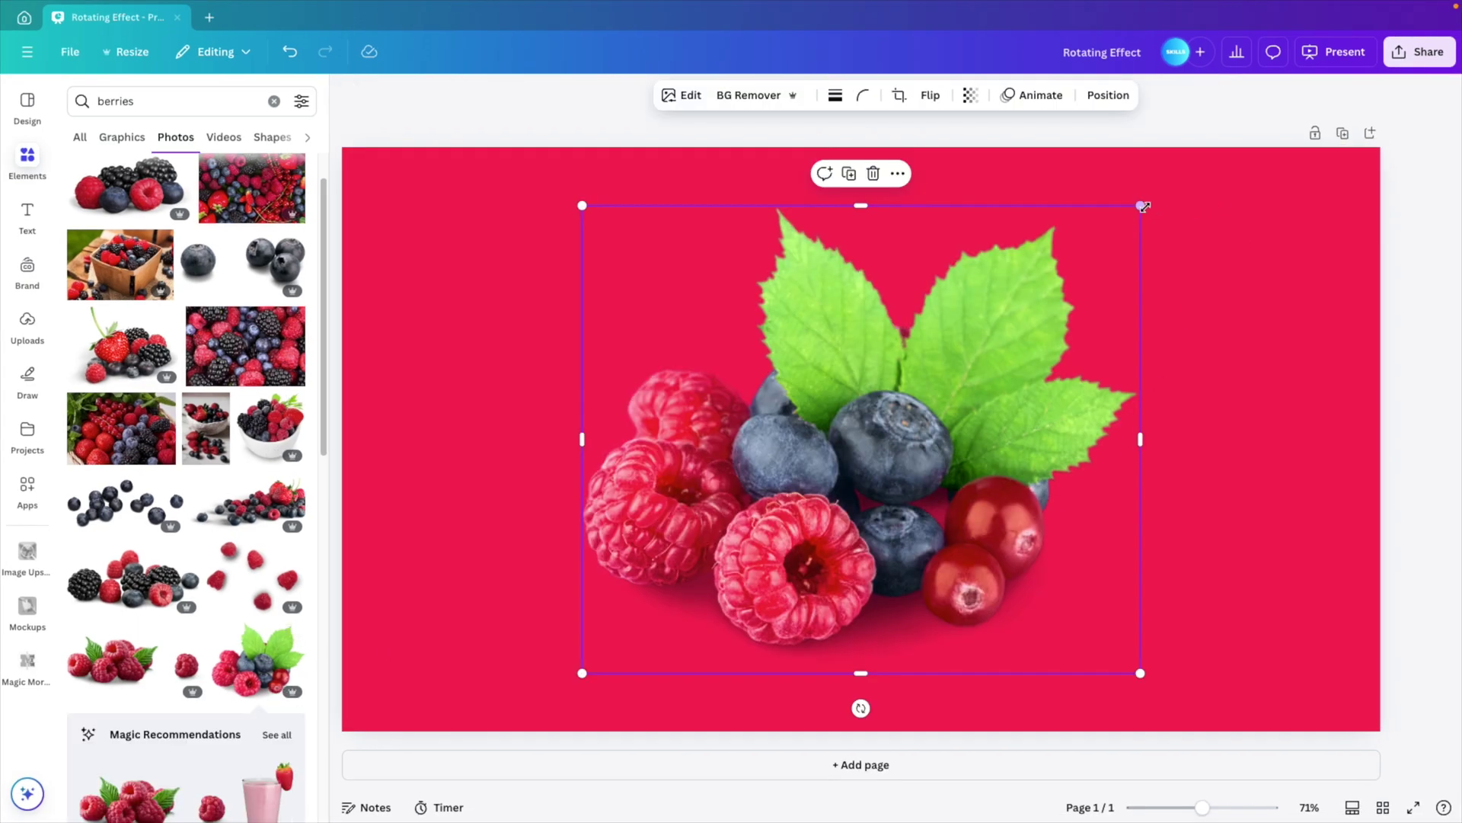
Shrink the berries photo and move it to the top centre of the page.
{"action": "left_click_drag", "start_coordinate": [1142, 206], "coordinate": [826, 435]}
{"action": "left_click_drag", "start_coordinate": [770, 516], "coordinate": [857, 301]}
{"action": "left_click", "coordinate": [1012, 326]}
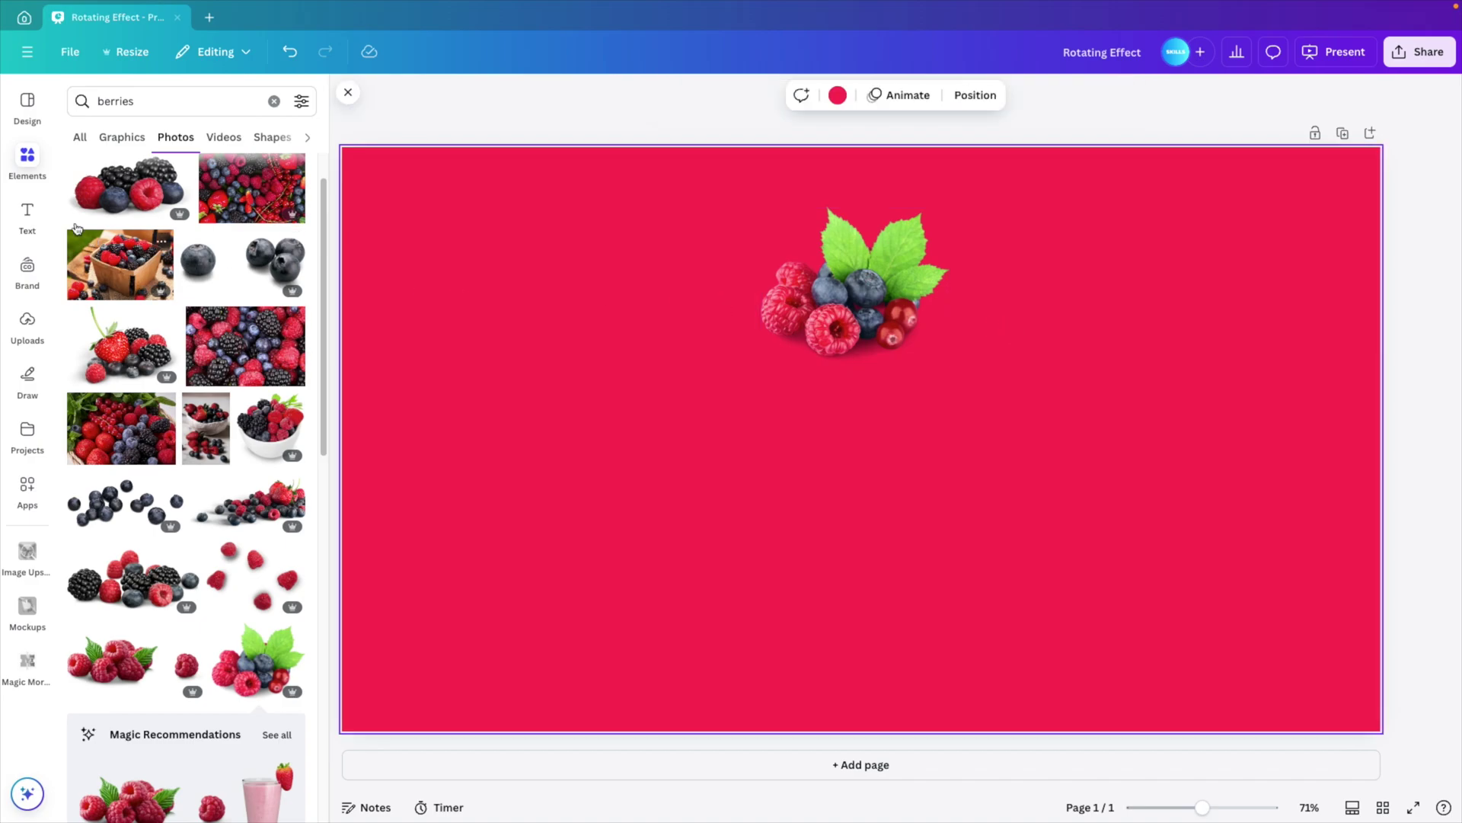
Add a 'Berries' title, enlarge it and place it under the photo.
{"action": "left_click", "coordinate": [28, 215]}
{"action": "left_click", "coordinate": [147, 259]}
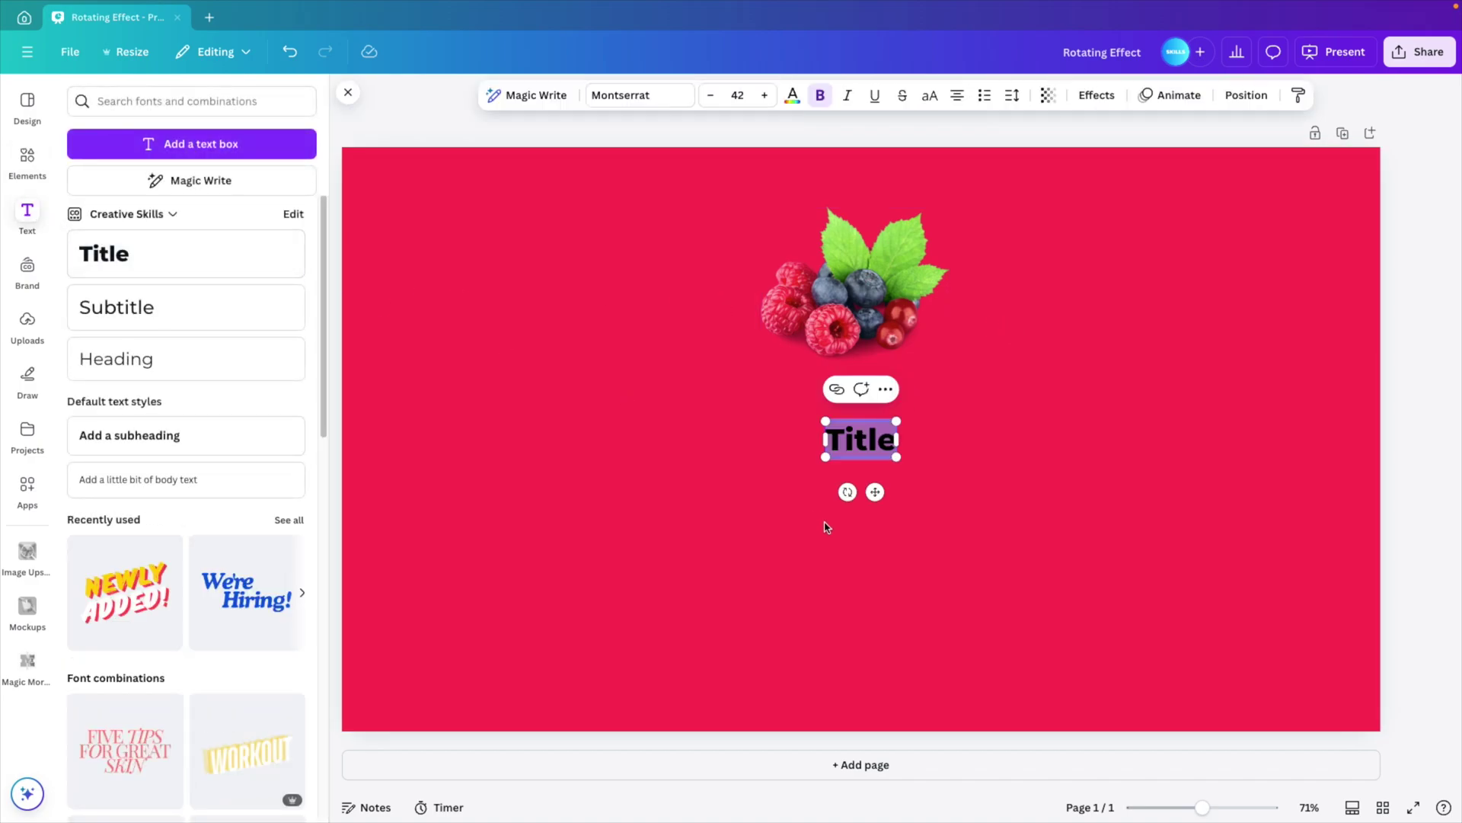
{"action": "type", "text": "Berrie"}
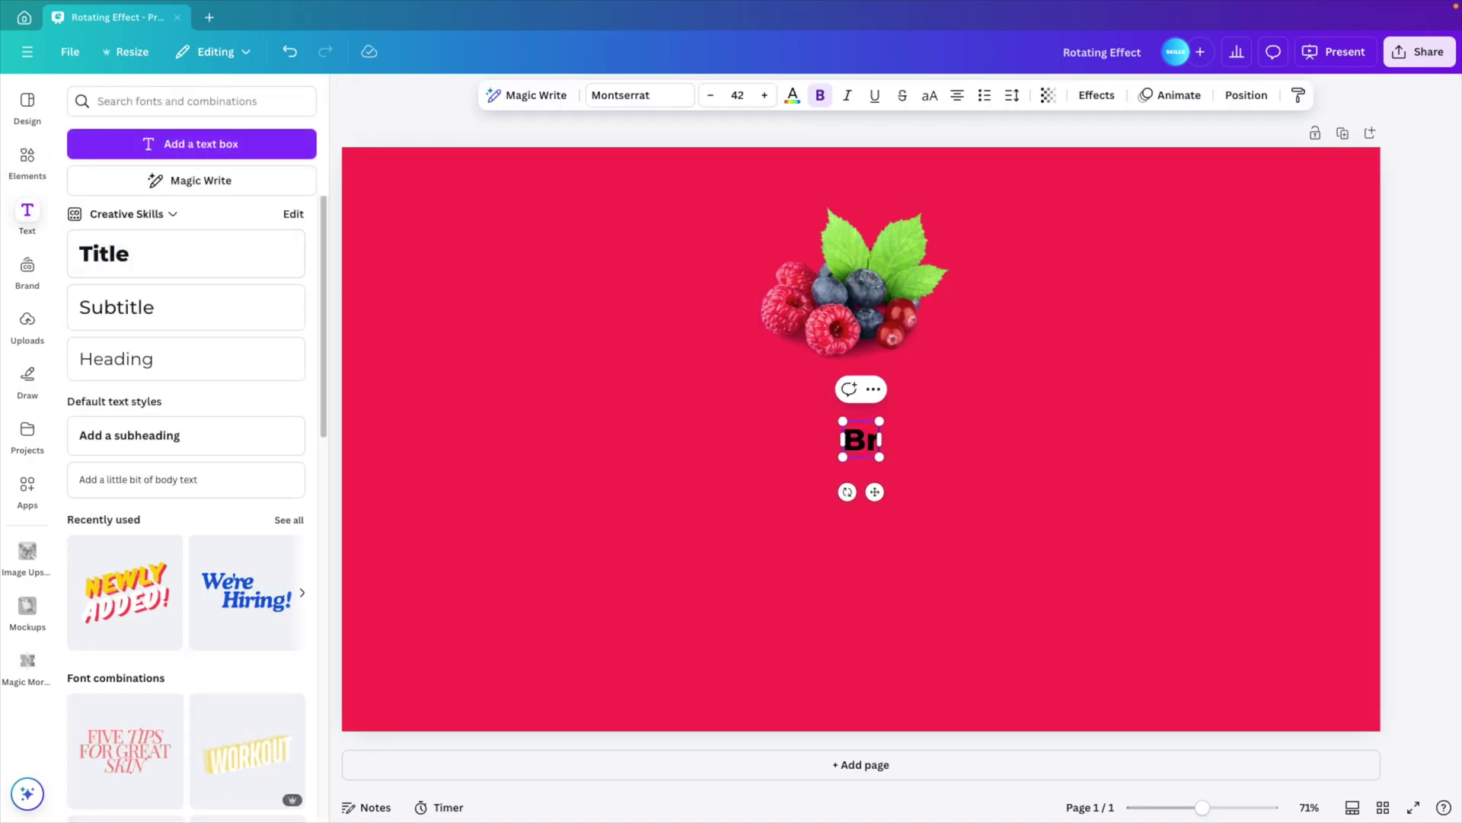
{"action": "type", "text": "s"}
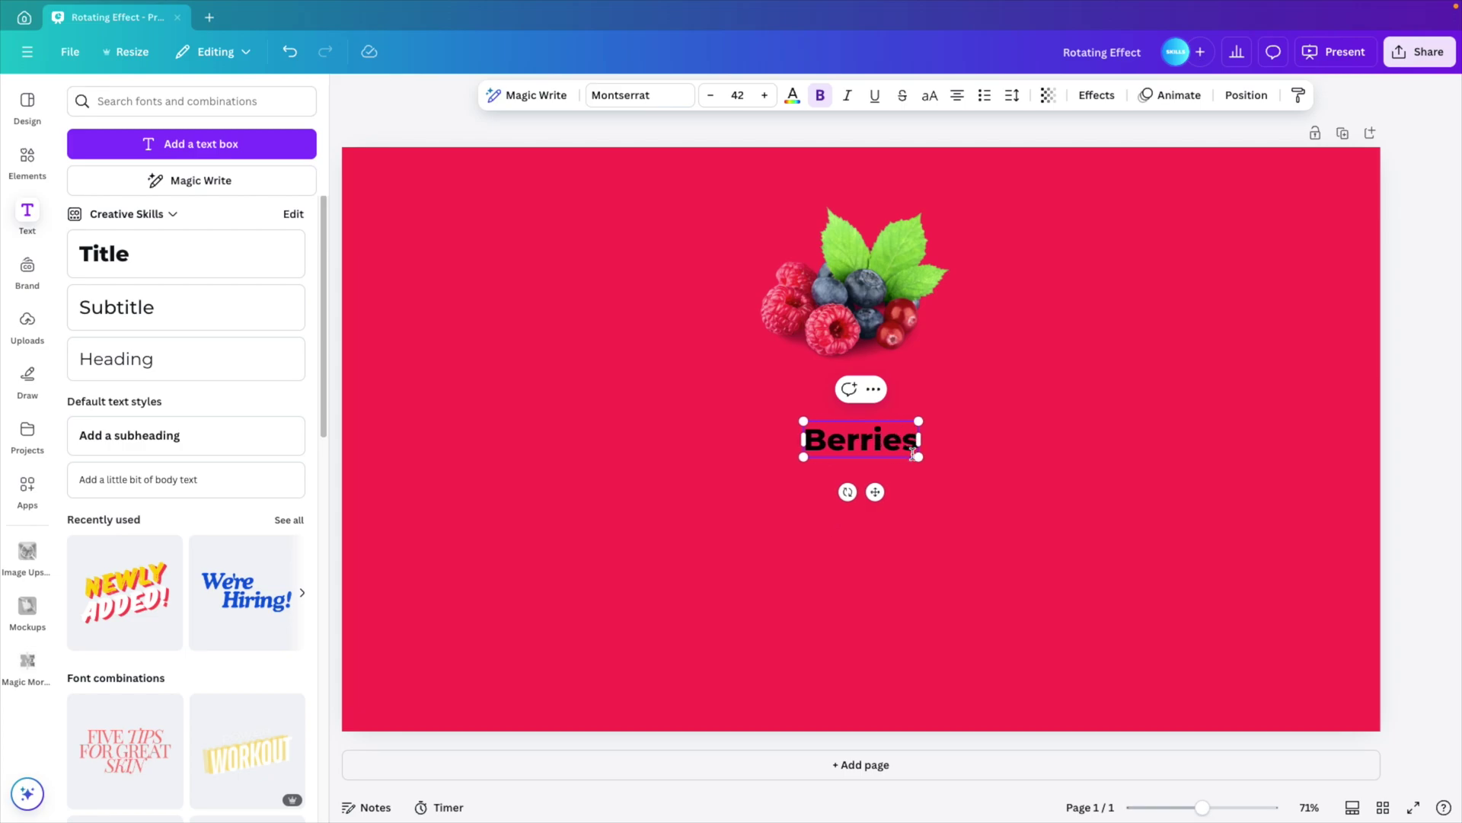
{"action": "left_click_drag", "start_coordinate": [919, 458], "coordinate": [958, 469]}
{"action": "left_click_drag", "start_coordinate": [883, 438], "coordinate": [883, 416]}
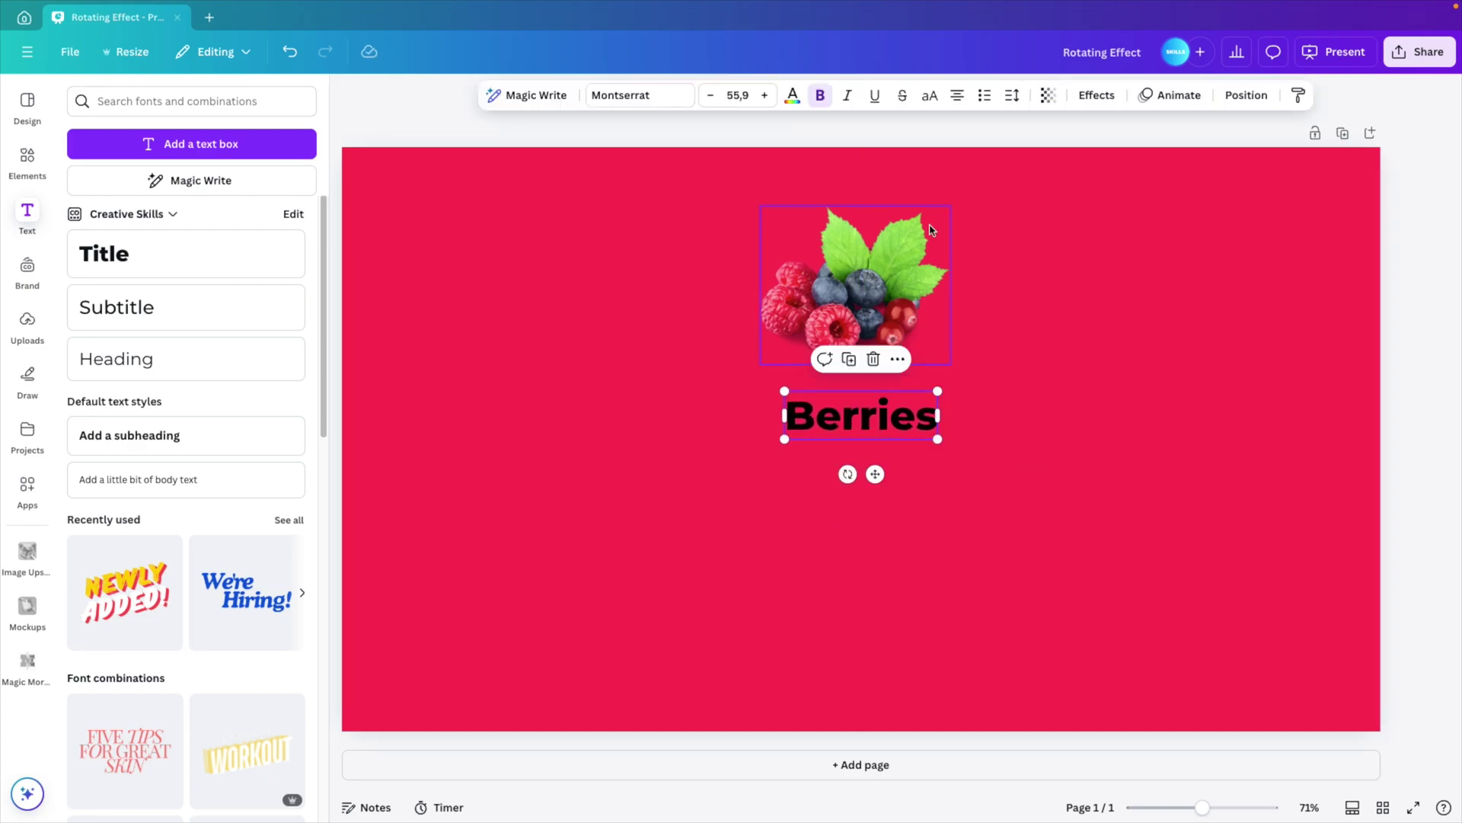
Make the Berries text white and view the Montserrat font weights.
{"action": "left_click", "coordinate": [793, 95]}
{"action": "left_click", "coordinate": [125, 457]}
{"action": "left_click", "coordinate": [655, 97]}
{"action": "left_click", "coordinate": [74, 280]}
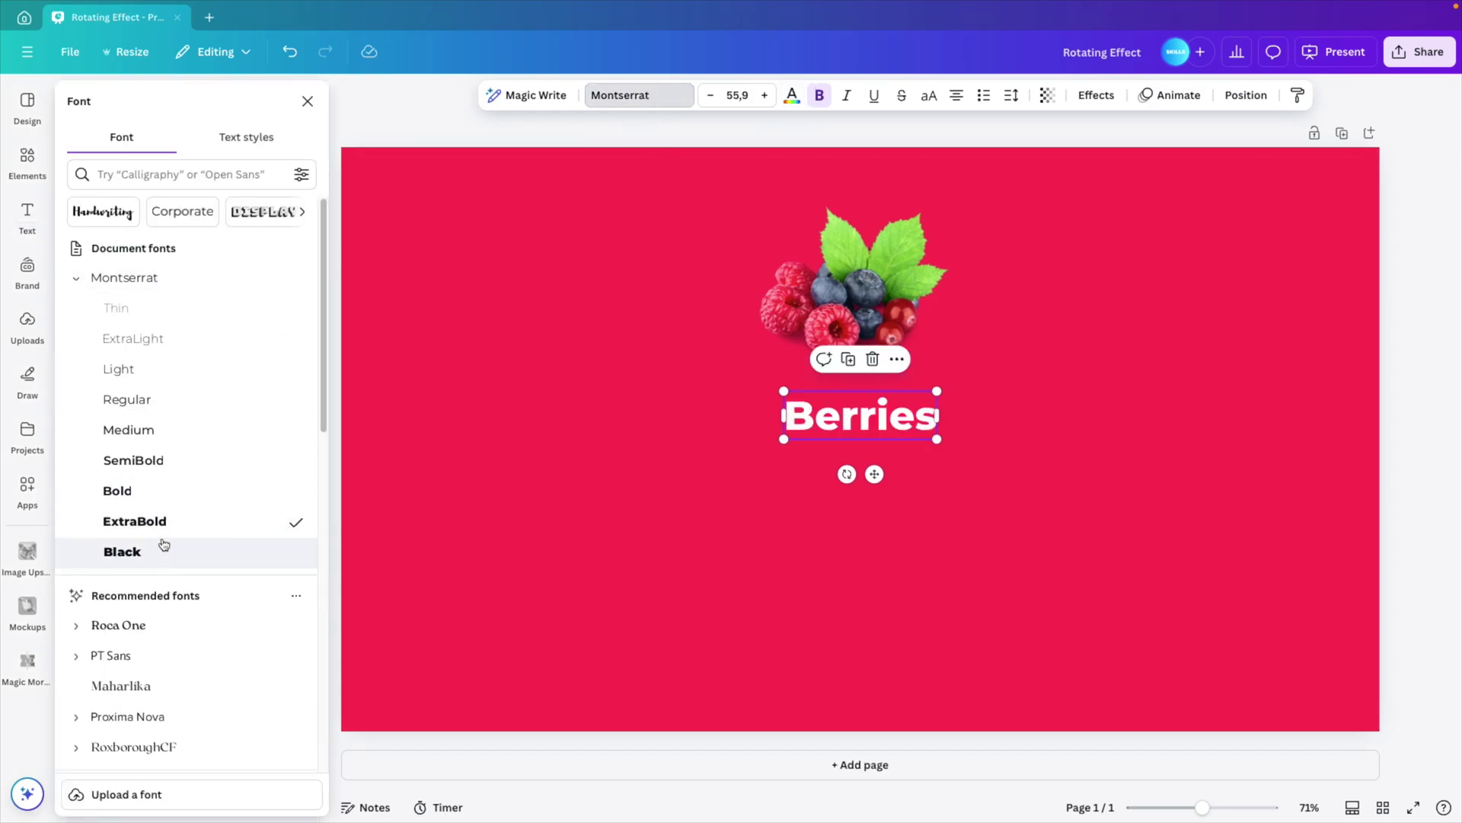
Scale the berries photo and caption down together and raise them.
{"action": "left_click_drag", "start_coordinate": [815, 562], "coordinate": [924, 395]}
{"action": "left_click_drag", "start_coordinate": [869, 309], "coordinate": [869, 286]}
{"action": "left_click", "coordinate": [1011, 332]}
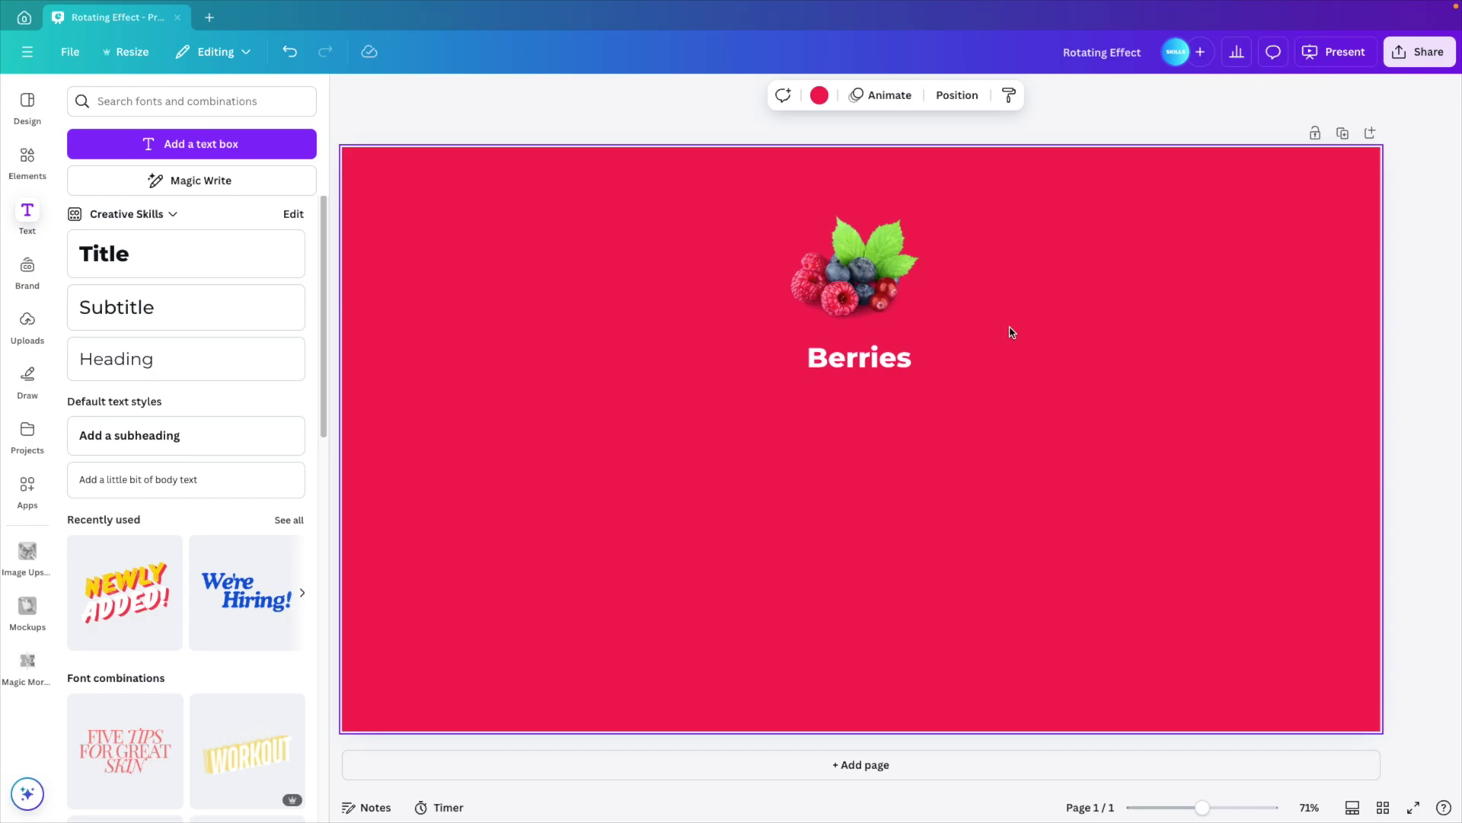
Add a 'kiwis' photo, shrink it and place it beside the berries.
{"action": "left_click", "coordinate": [28, 157]}
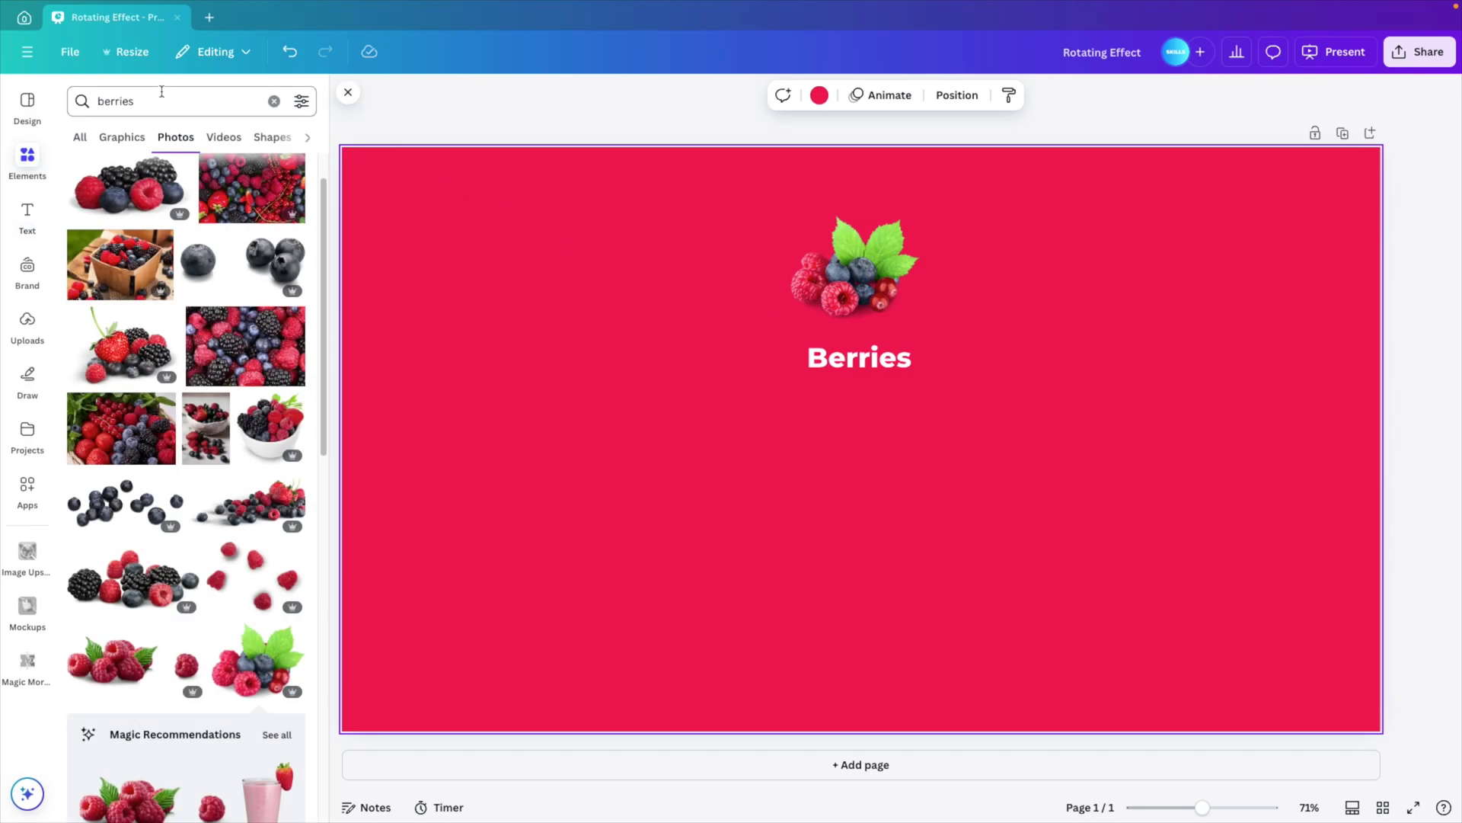
{"action": "left_click", "coordinate": [162, 100]}
{"action": "type", "text": "kiwis"}
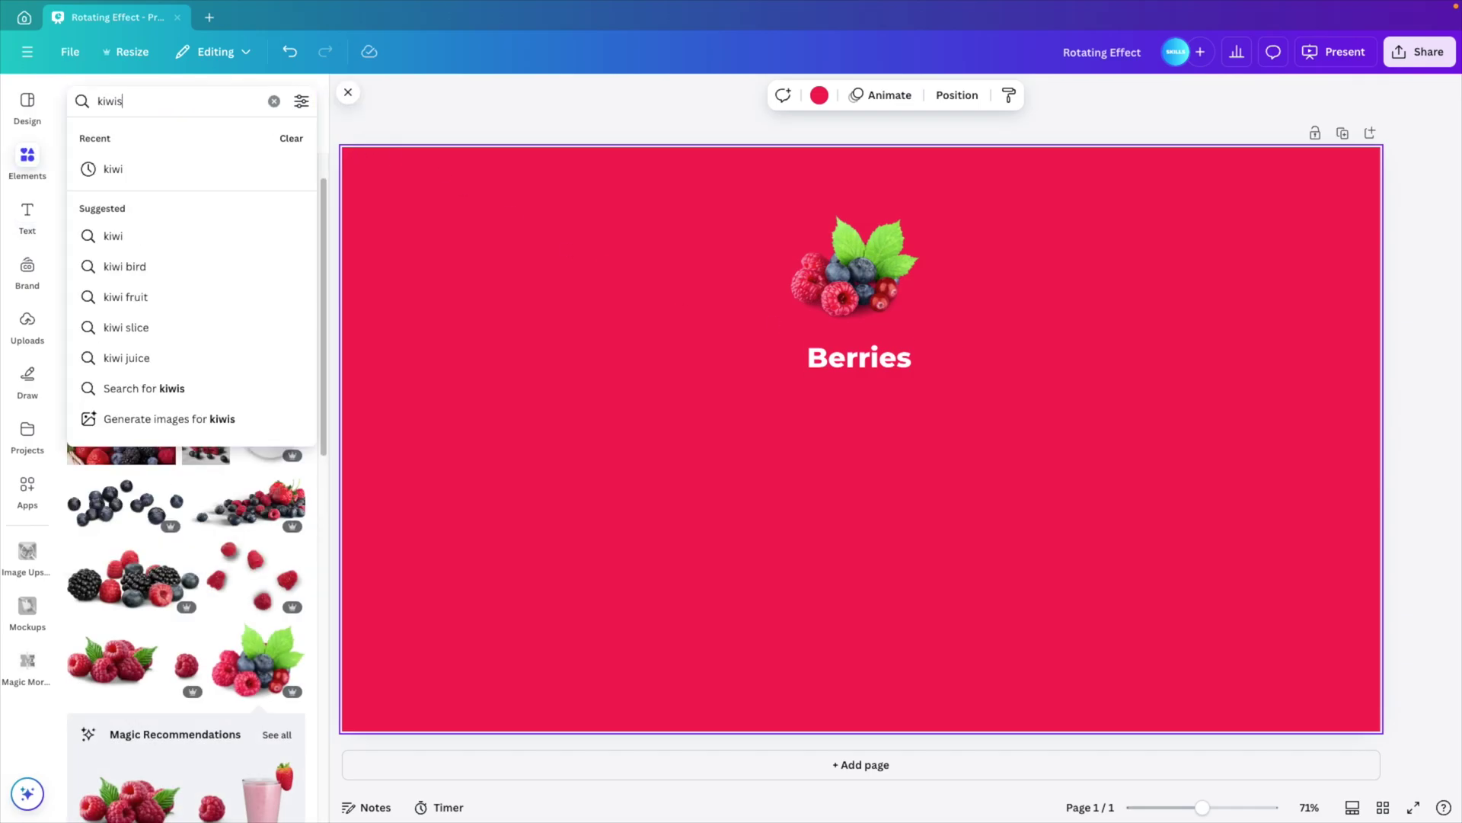
{"action": "key", "text": "Return"}
{"action": "left_click", "coordinate": [124, 239]}
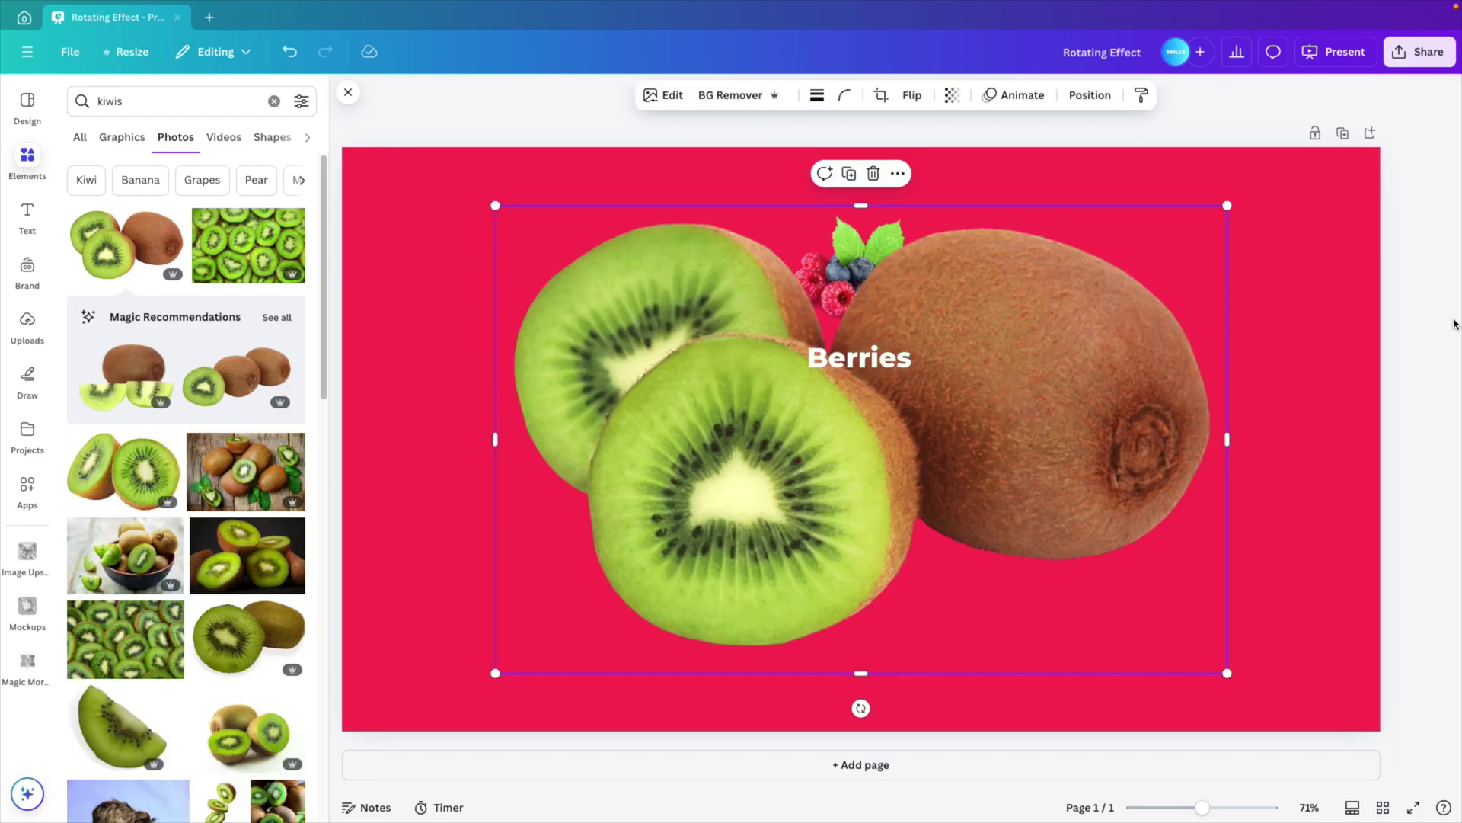
{"action": "left_click_drag", "start_coordinate": [1225, 204], "coordinate": [689, 549]}
{"action": "left_click_drag", "start_coordinate": [607, 595], "coordinate": [1140, 259]}
{"action": "left_click_drag", "start_coordinate": [1223, 220], "coordinate": [1197, 235]}
{"action": "left_click_drag", "start_coordinate": [1126, 277], "coordinate": [1085, 269]}
Copy the Berries caption under the kiwi and change it to 'Kiwi's'.
{"action": "left_click", "coordinate": [849, 352]}
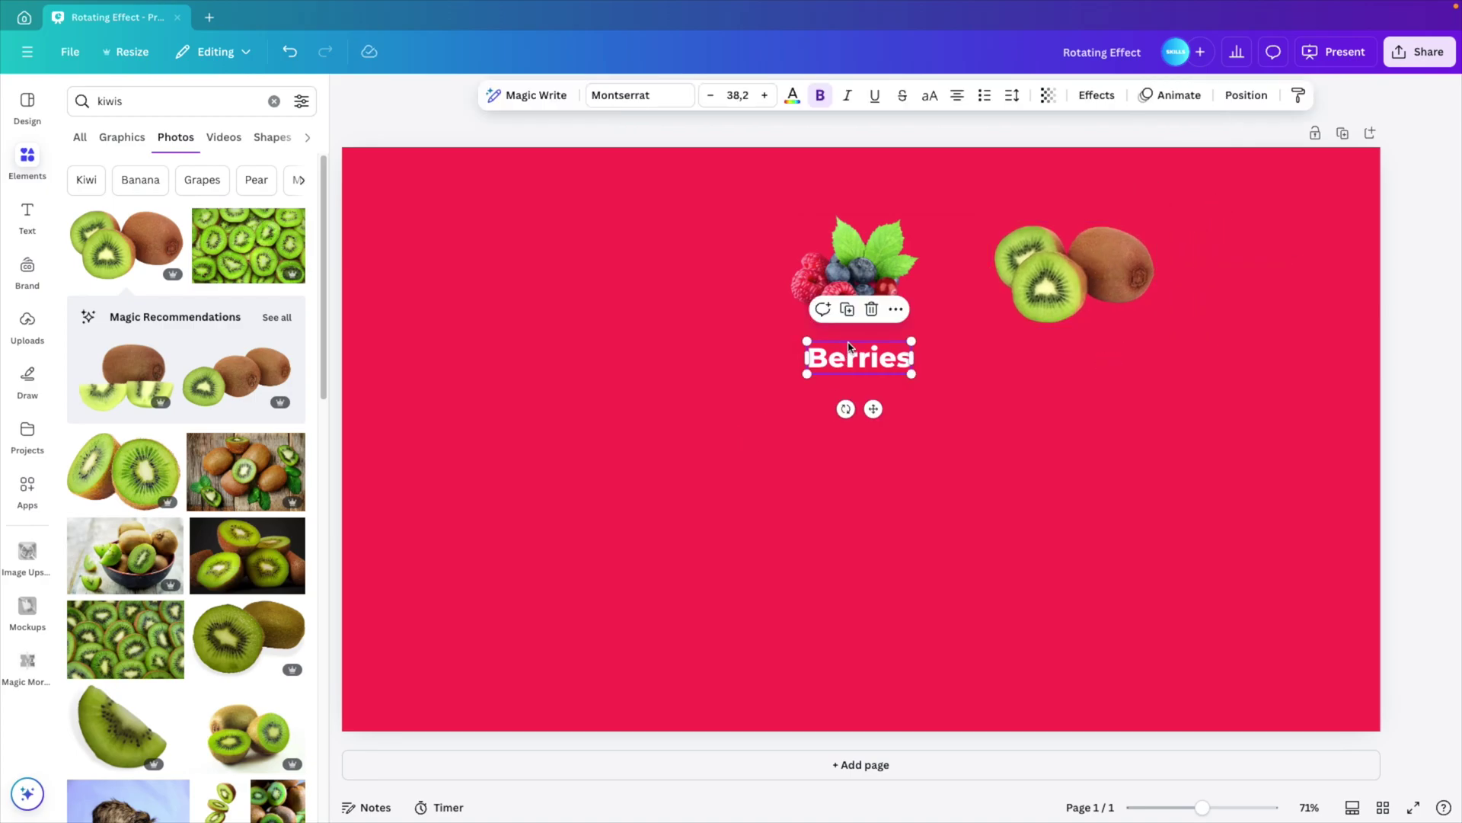
{"action": "left_click_drag", "start_coordinate": [849, 347], "coordinate": [1033, 347]}
{"action": "double_click", "coordinate": [1063, 358]}
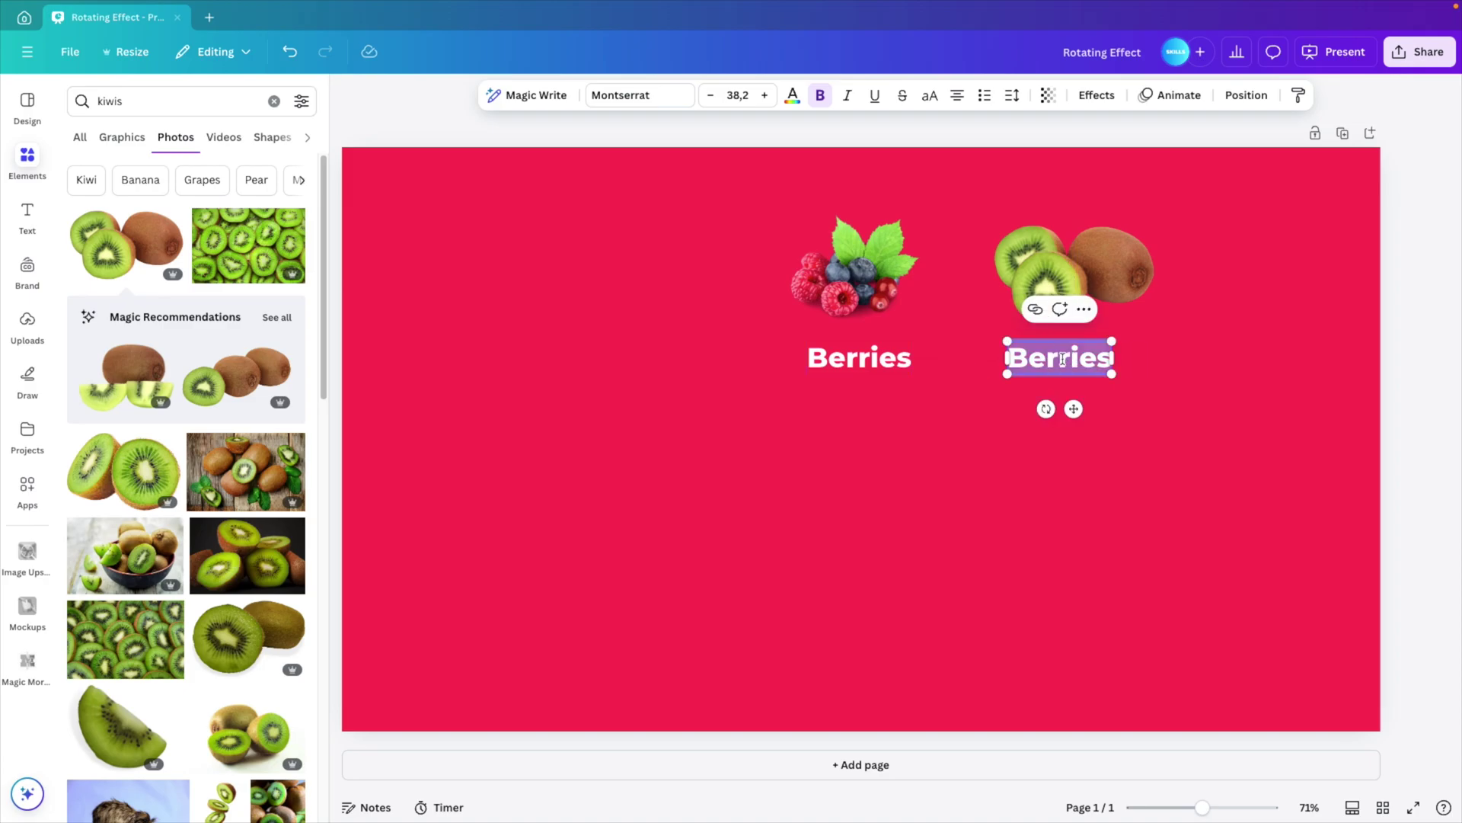
{"action": "type", "text": "Kiwis"}
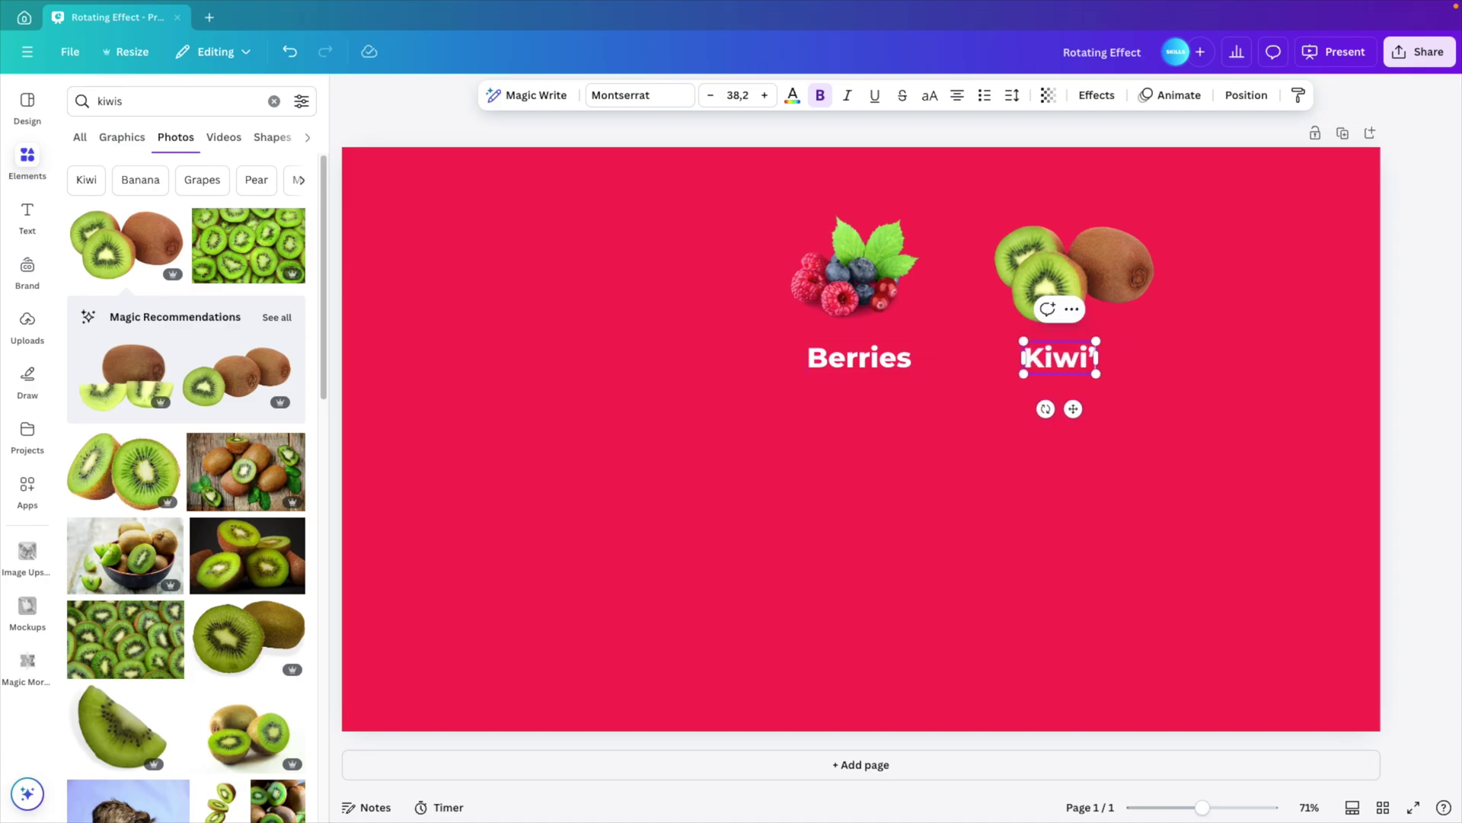
{"action": "left_click", "coordinate": [1095, 353]}
{"action": "type", "text": "'"}
{"action": "left_click", "coordinate": [1194, 445]}
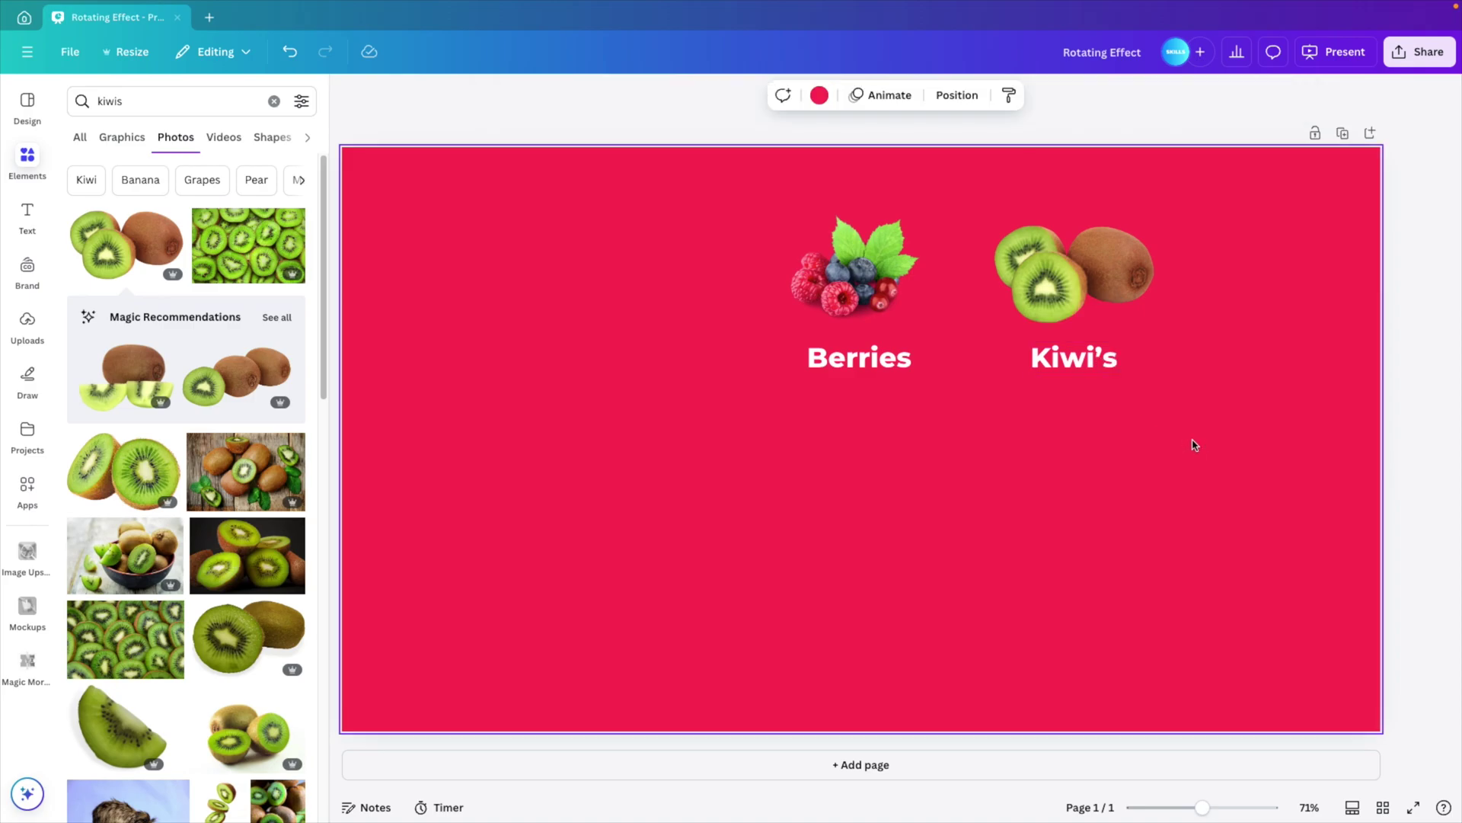
{"action": "left_click", "coordinate": [145, 100]}
Search for 'green apples' photos and place a shrunken sliced apple beside the kiwi.
{"action": "type", "text": "apples"}
{"action": "key", "text": "Return"}
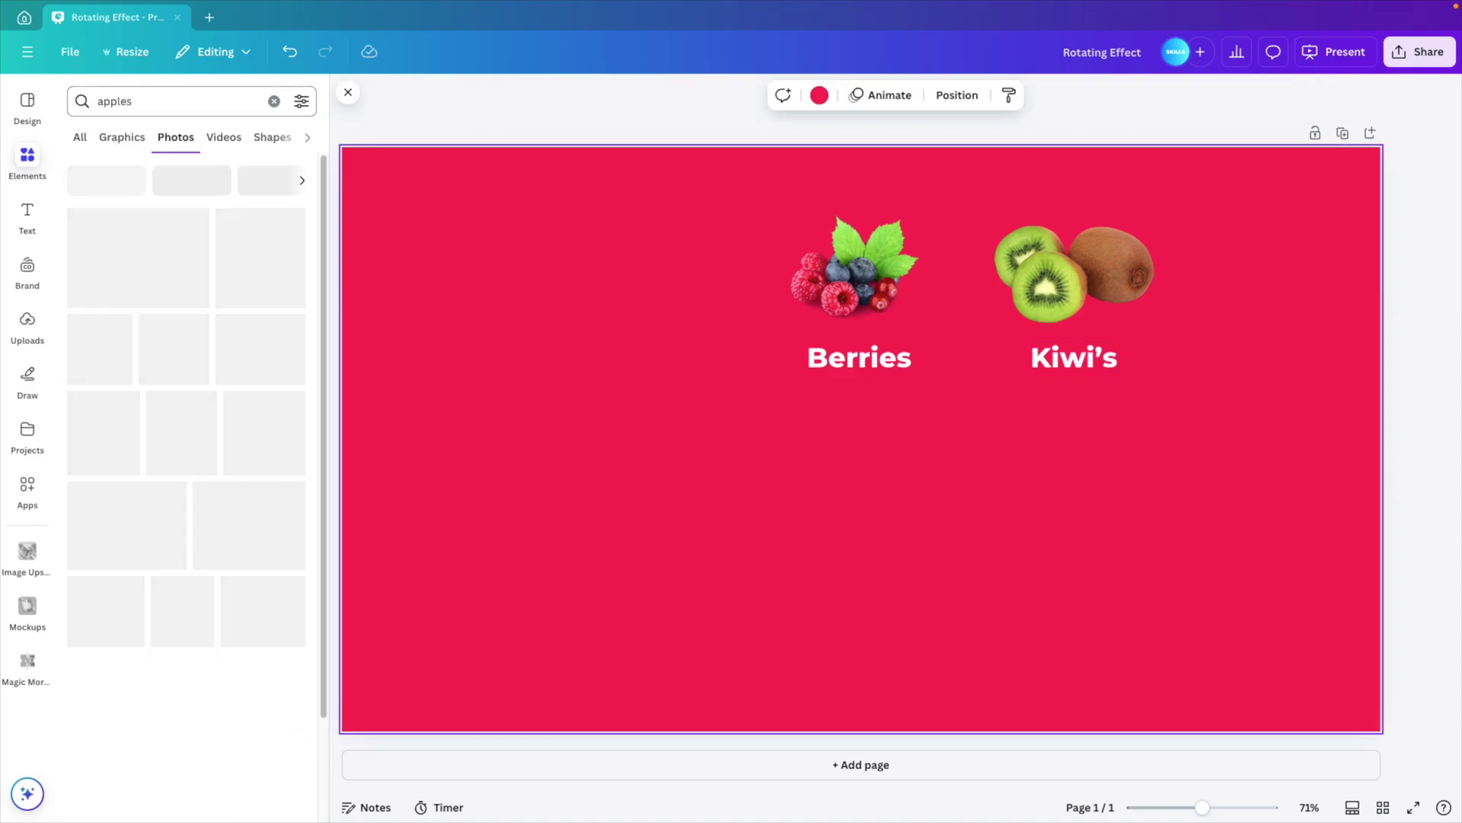
{"action": "left_click", "coordinate": [179, 91]}
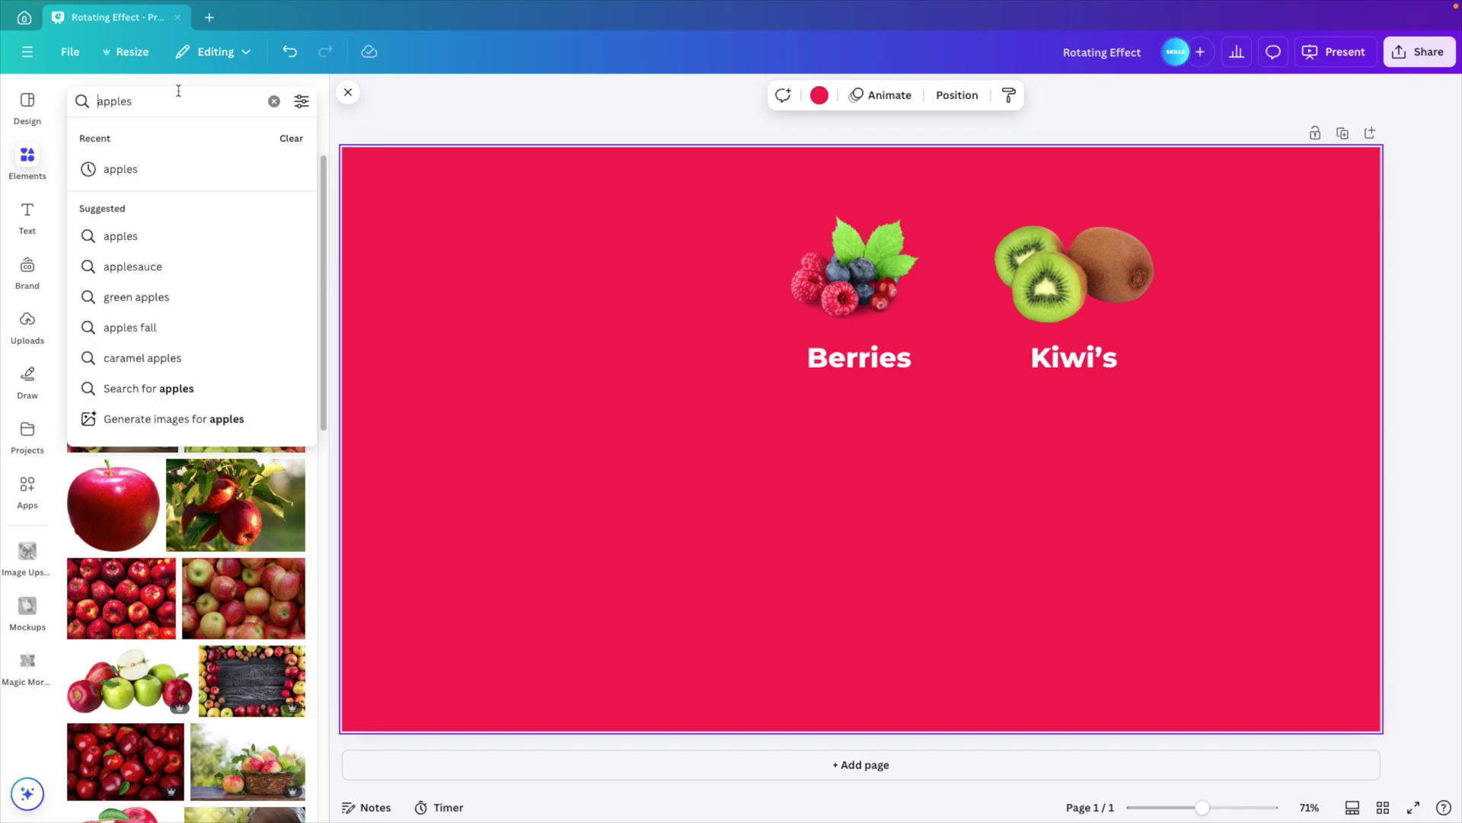
{"action": "left_click", "coordinate": [152, 297]}
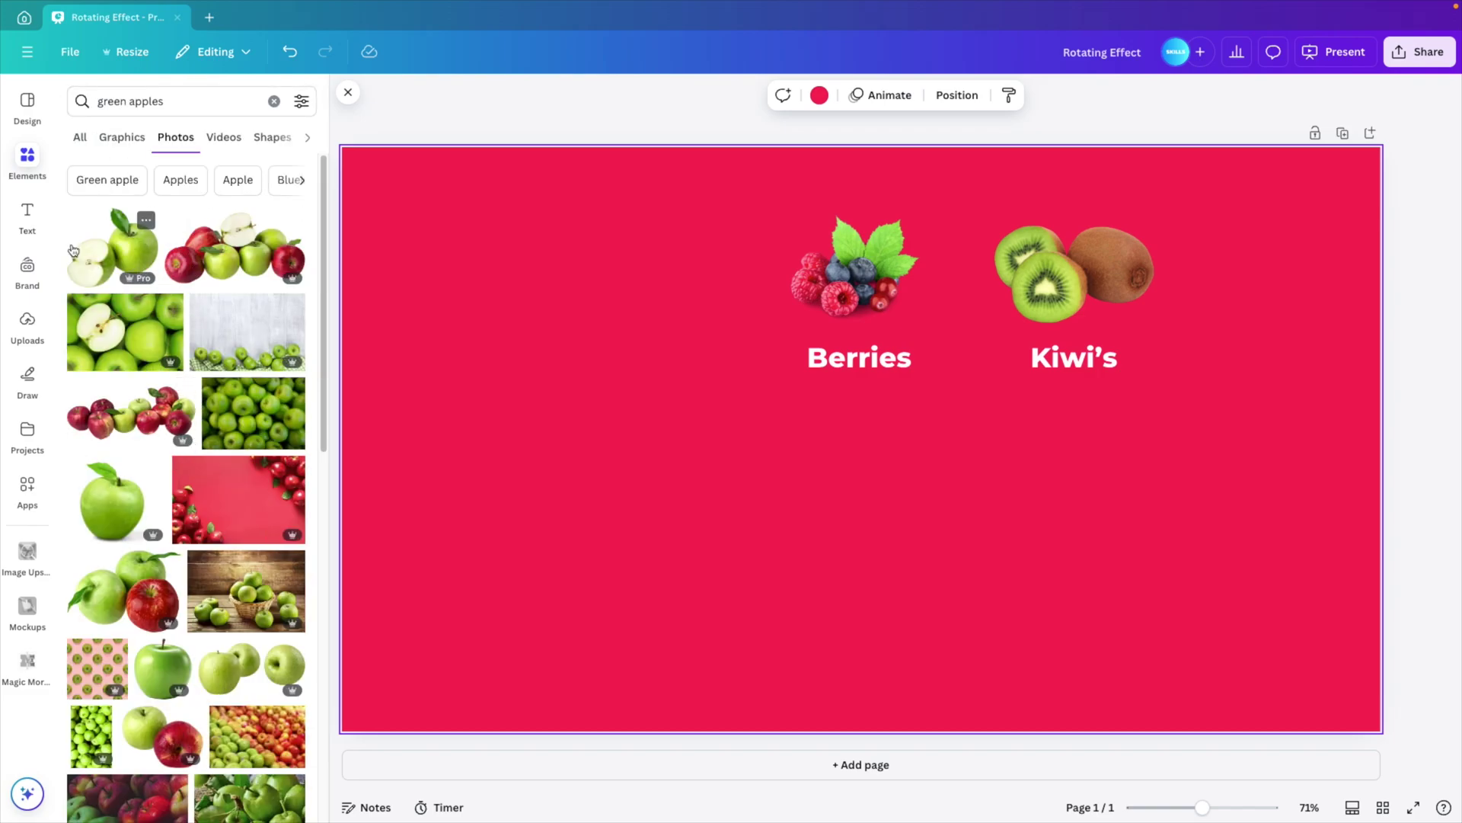
{"action": "scroll", "coordinate": [155, 687], "scroll_direction": "down", "scroll_amount": 7}
{"action": "left_click", "coordinate": [115, 676]}
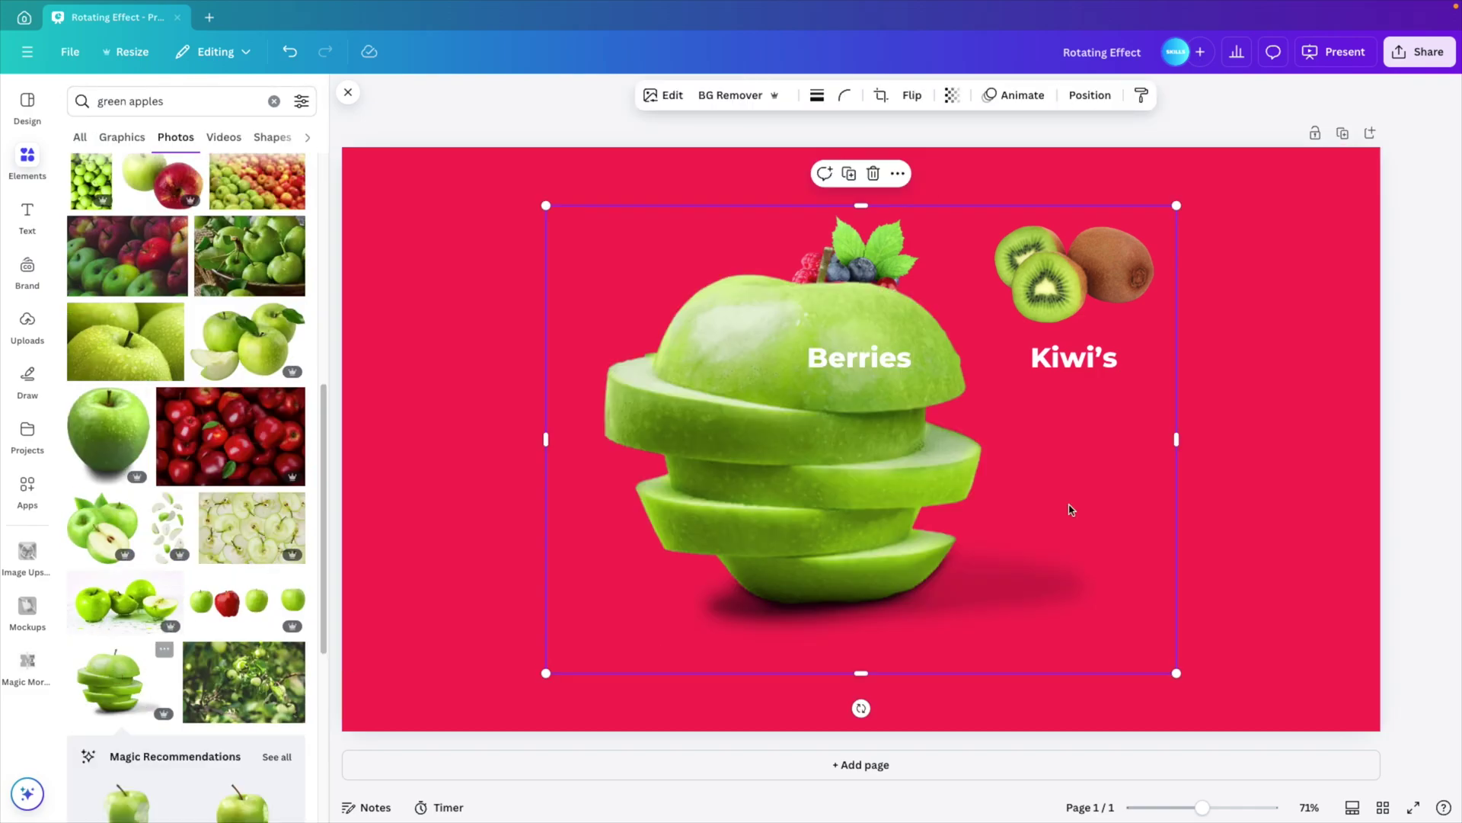
{"action": "left_click_drag", "start_coordinate": [1178, 209], "coordinate": [760, 516]}
{"action": "left_click_drag", "start_coordinate": [667, 605], "coordinate": [1309, 285]}
Shift the whole fruit row of photos and labels to the left.
{"action": "left_click_drag", "start_coordinate": [1334, 460], "coordinate": [683, 213]}
{"action": "left_click_drag", "start_coordinate": [1063, 286], "coordinate": [744, 284]}
{"action": "left_click", "coordinate": [908, 529]}
{"action": "left_click", "coordinate": [966, 294]}
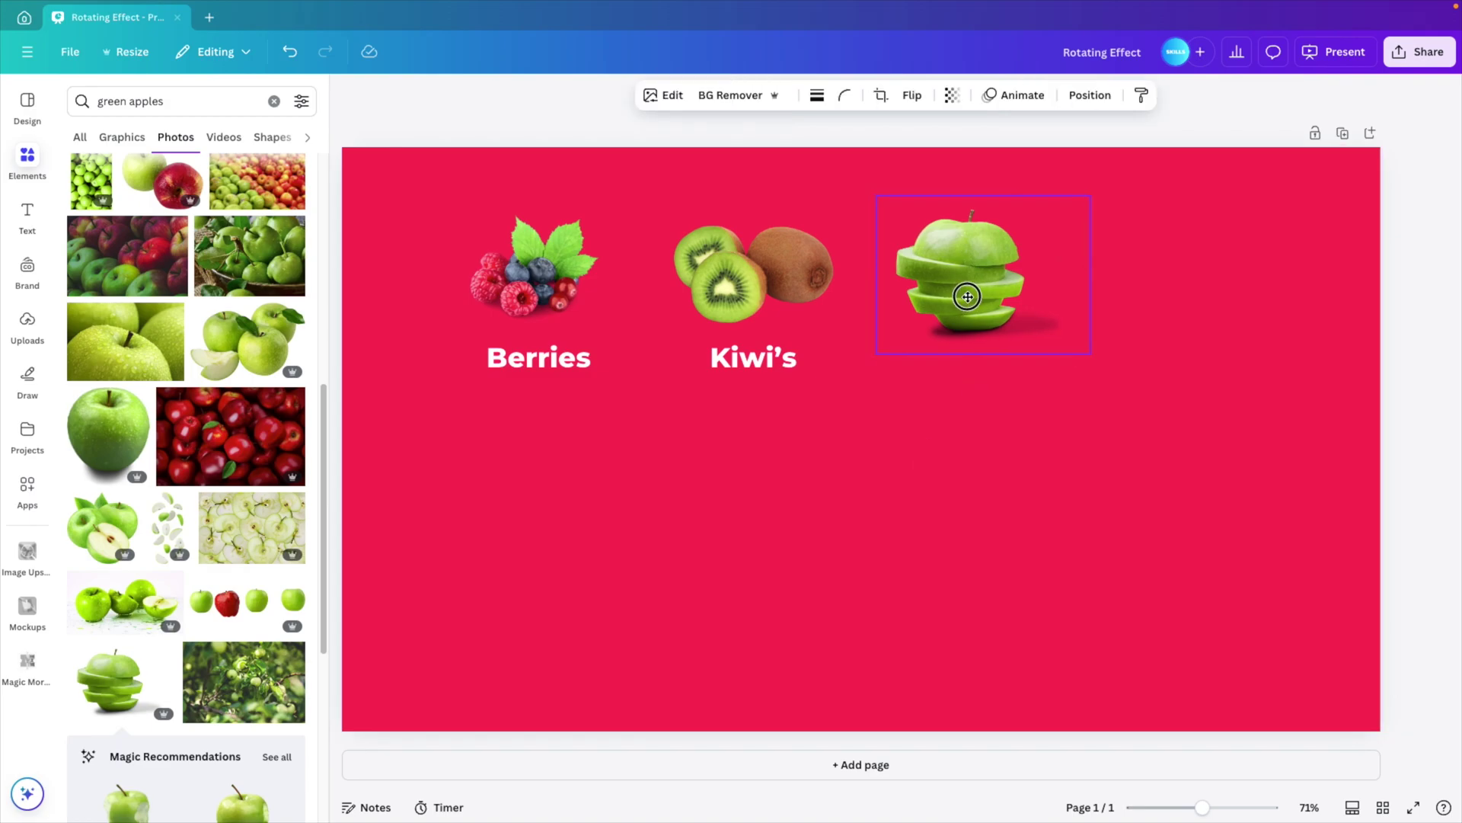
{"action": "left_click", "coordinate": [990, 427]}
Copy the Kiwi's label under the apple and change it to 'Apples'.
{"action": "left_click", "coordinate": [767, 360]}
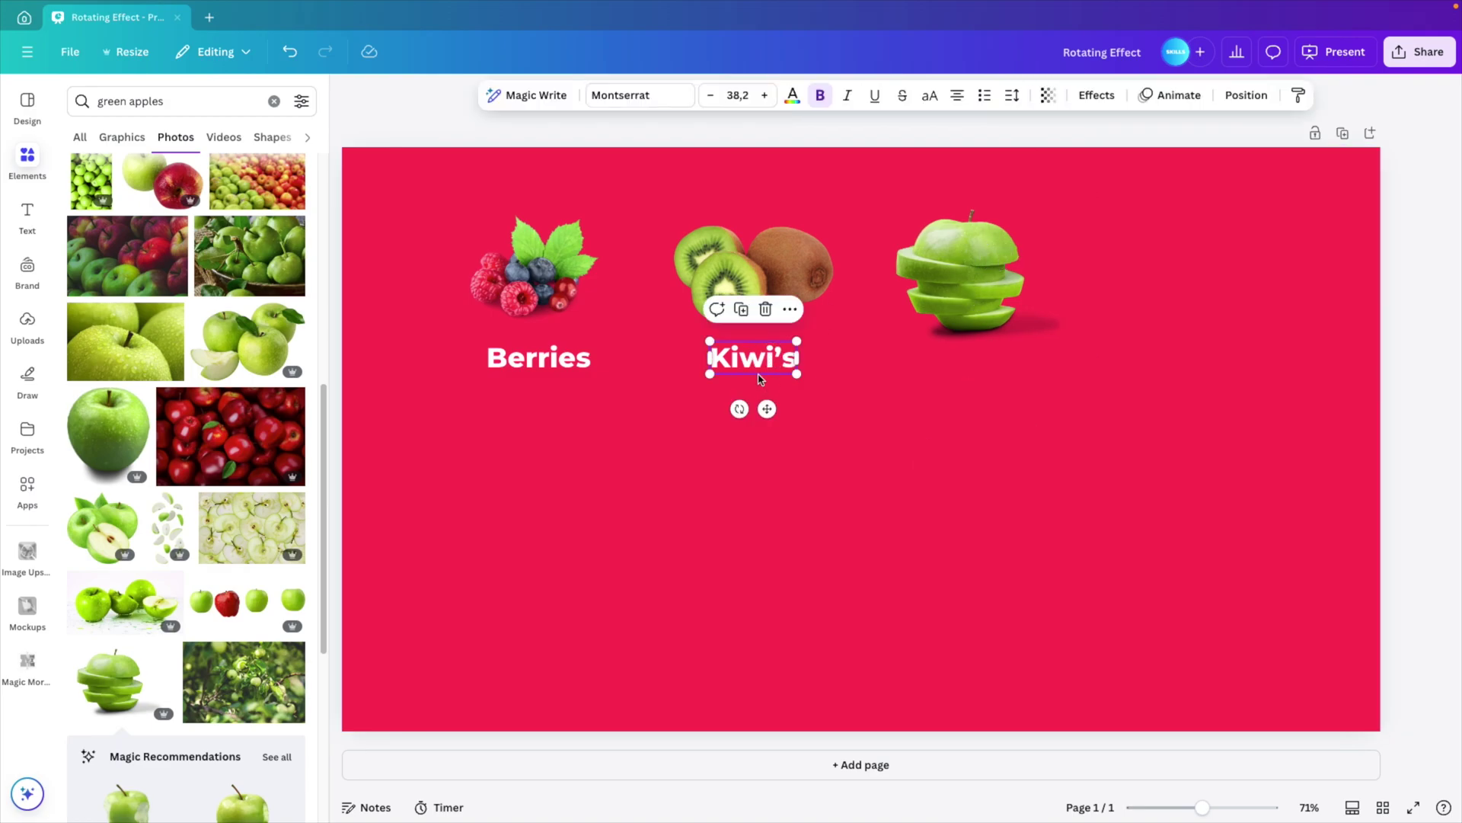
{"action": "left_click_drag", "start_coordinate": [767, 359], "coordinate": [961, 368]}
{"action": "double_click", "coordinate": [961, 369]}
{"action": "type", "text": "Apples"}
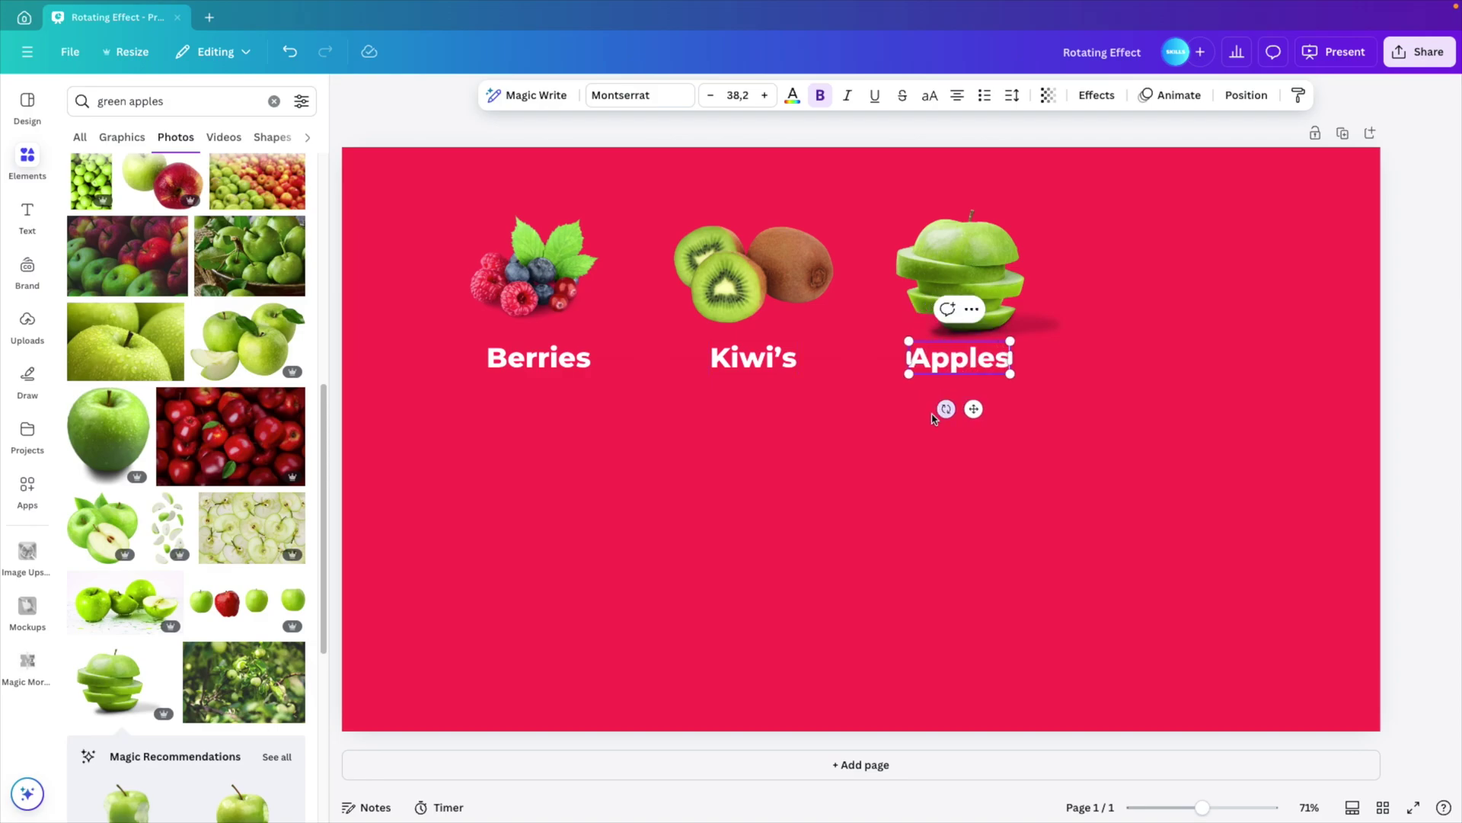
Search photos for 'bananas' and add a banana bunch photo.
{"action": "left_click", "coordinate": [1035, 479]}
{"action": "triple_click", "coordinate": [152, 107]}
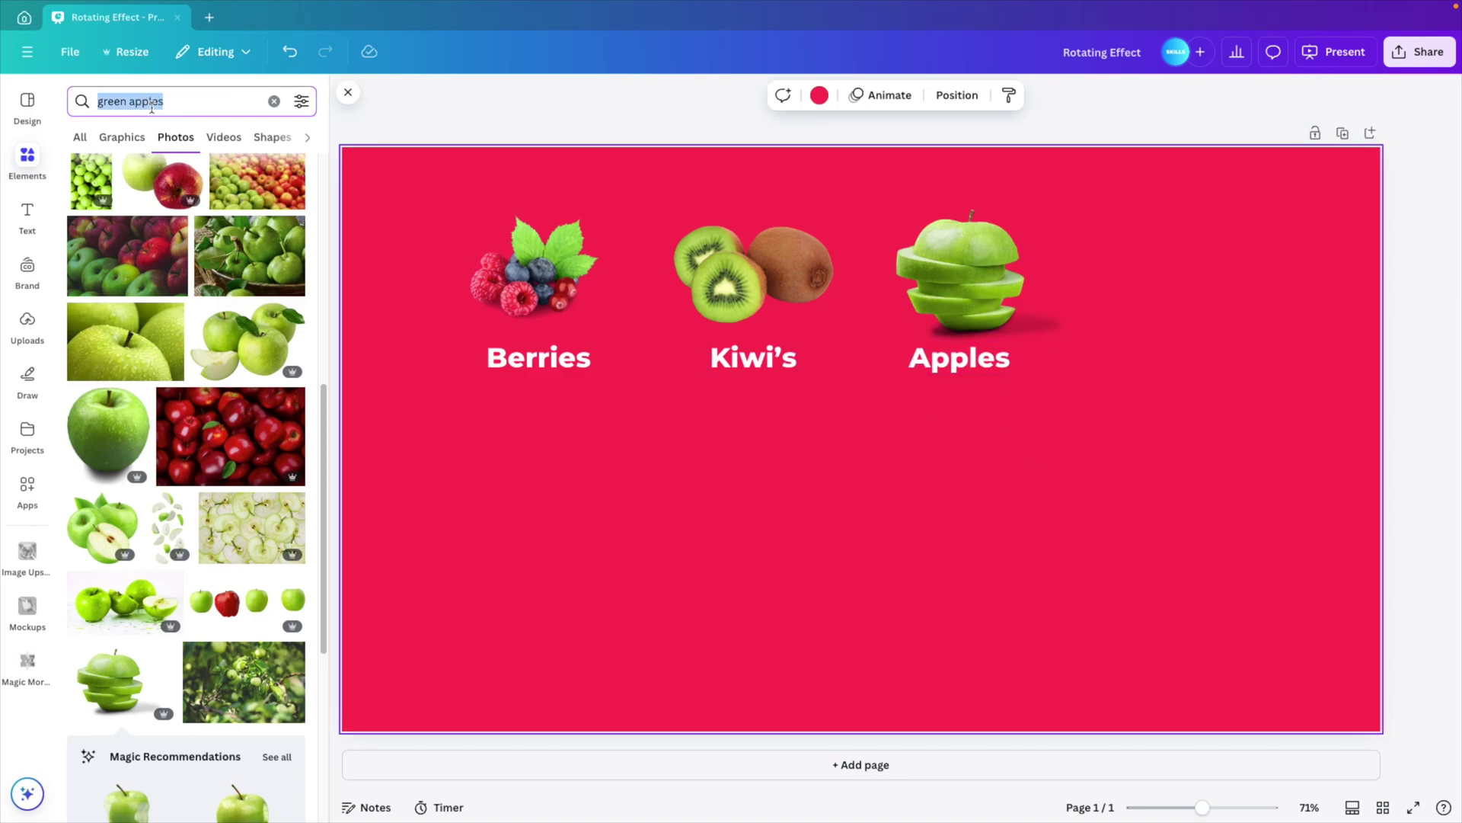
{"action": "key", "text": "BackSpace"}
{"action": "type", "text": "bananas"}
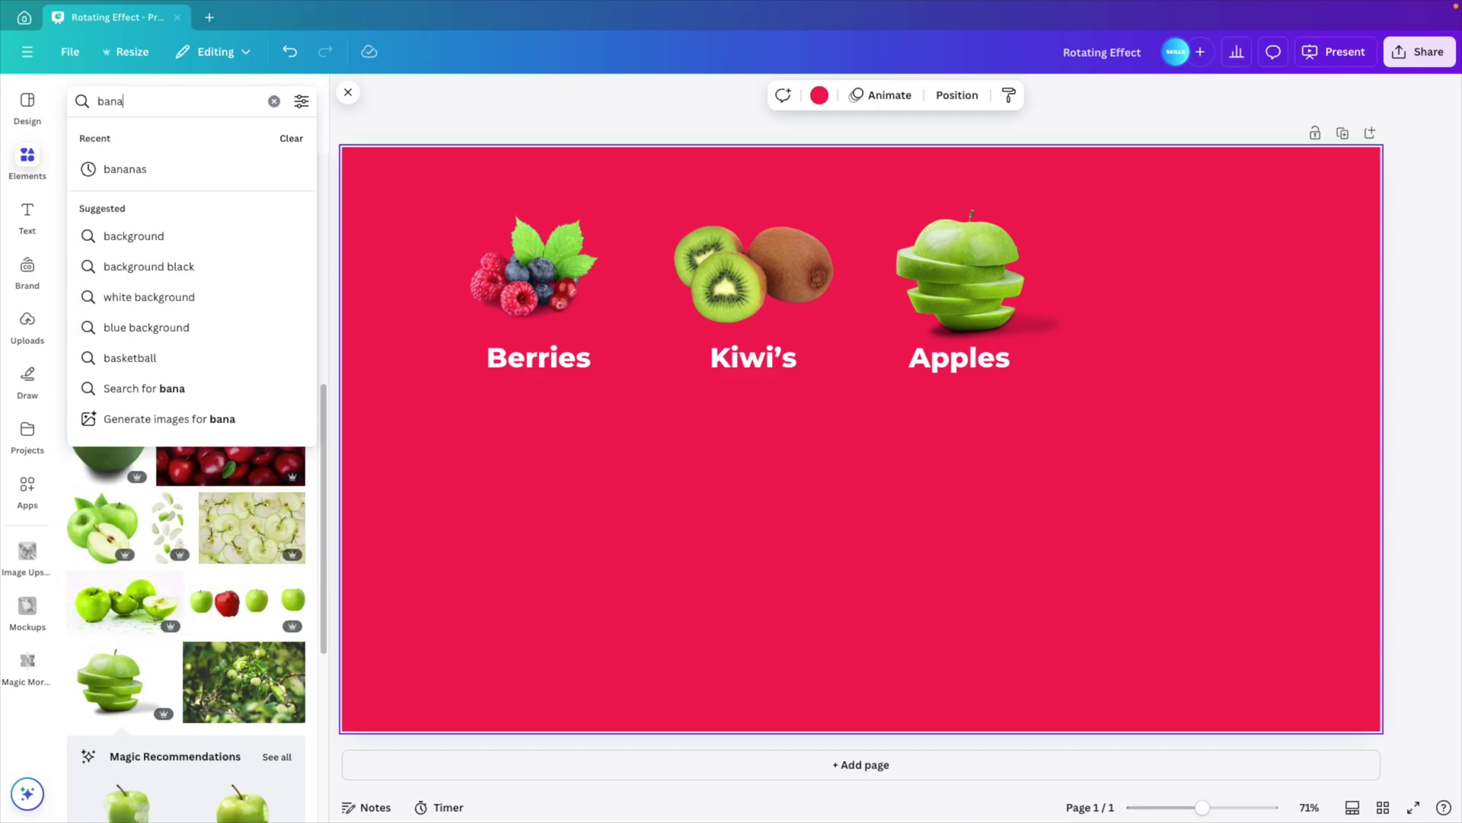
{"action": "key", "text": "Return"}
{"action": "left_click", "coordinate": [108, 355]}
Remove the banana photo's background, shrink it and place it right of the apple.
{"action": "left_click_drag", "start_coordinate": [1099, 202], "coordinate": [934, 364]}
{"action": "left_click_drag", "start_coordinate": [784, 594], "coordinate": [1072, 598]}
{"action": "left_click", "coordinate": [728, 98]}
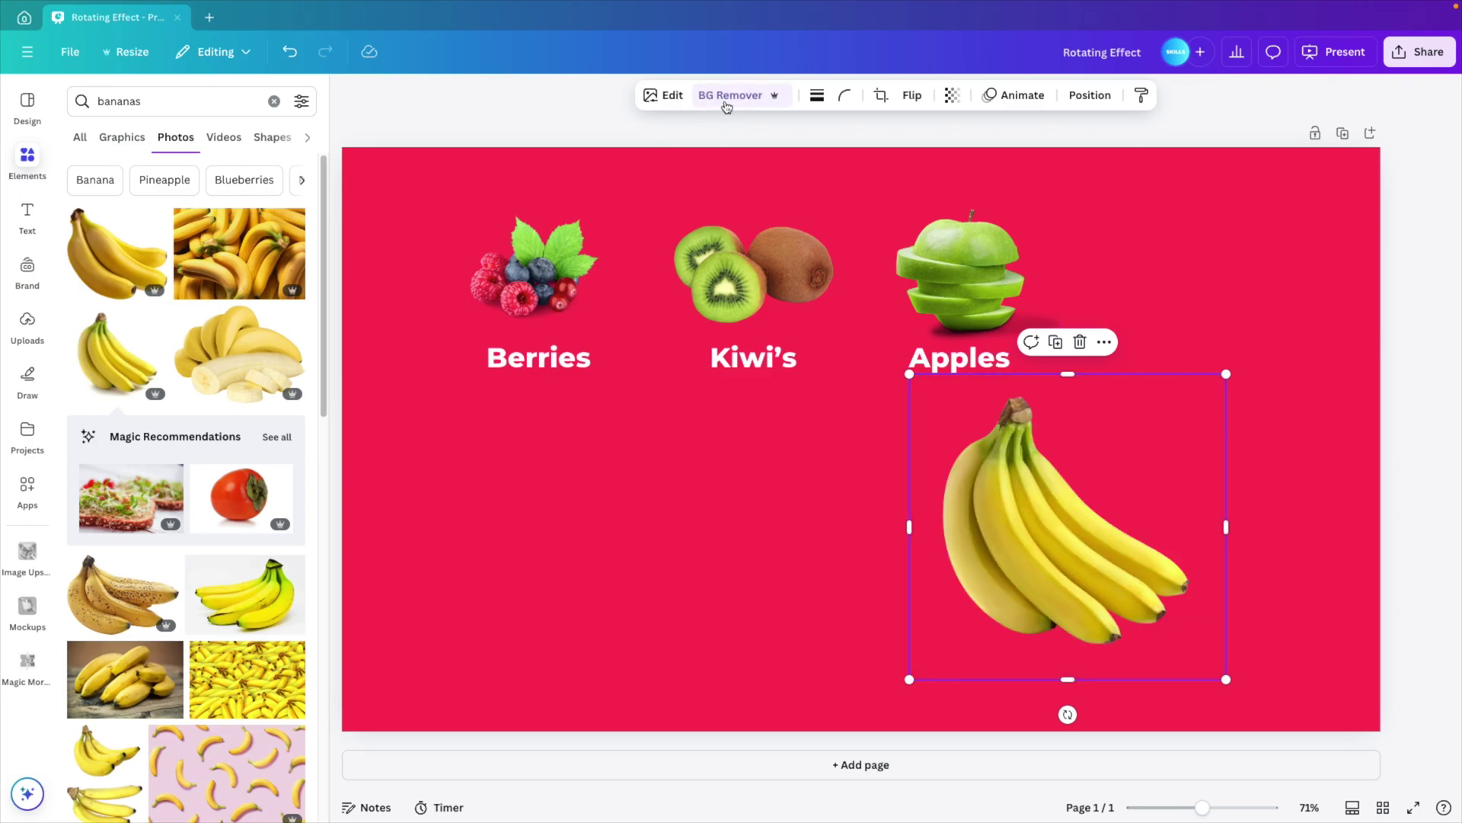
{"action": "left_click_drag", "start_coordinate": [1201, 389], "coordinate": [1077, 513]}
{"action": "left_click_drag", "start_coordinate": [991, 594], "coordinate": [1225, 271]}
{"action": "left_click", "coordinate": [985, 377]}
Copy the Apples label under the bananas and change it to 'Bananas'.
{"action": "left_click", "coordinate": [985, 377]}
{"action": "left_click_drag", "start_coordinate": [982, 366], "coordinate": [1222, 361]}
{"action": "double_click", "coordinate": [1221, 371]}
{"action": "type", "text": "Bananas"}
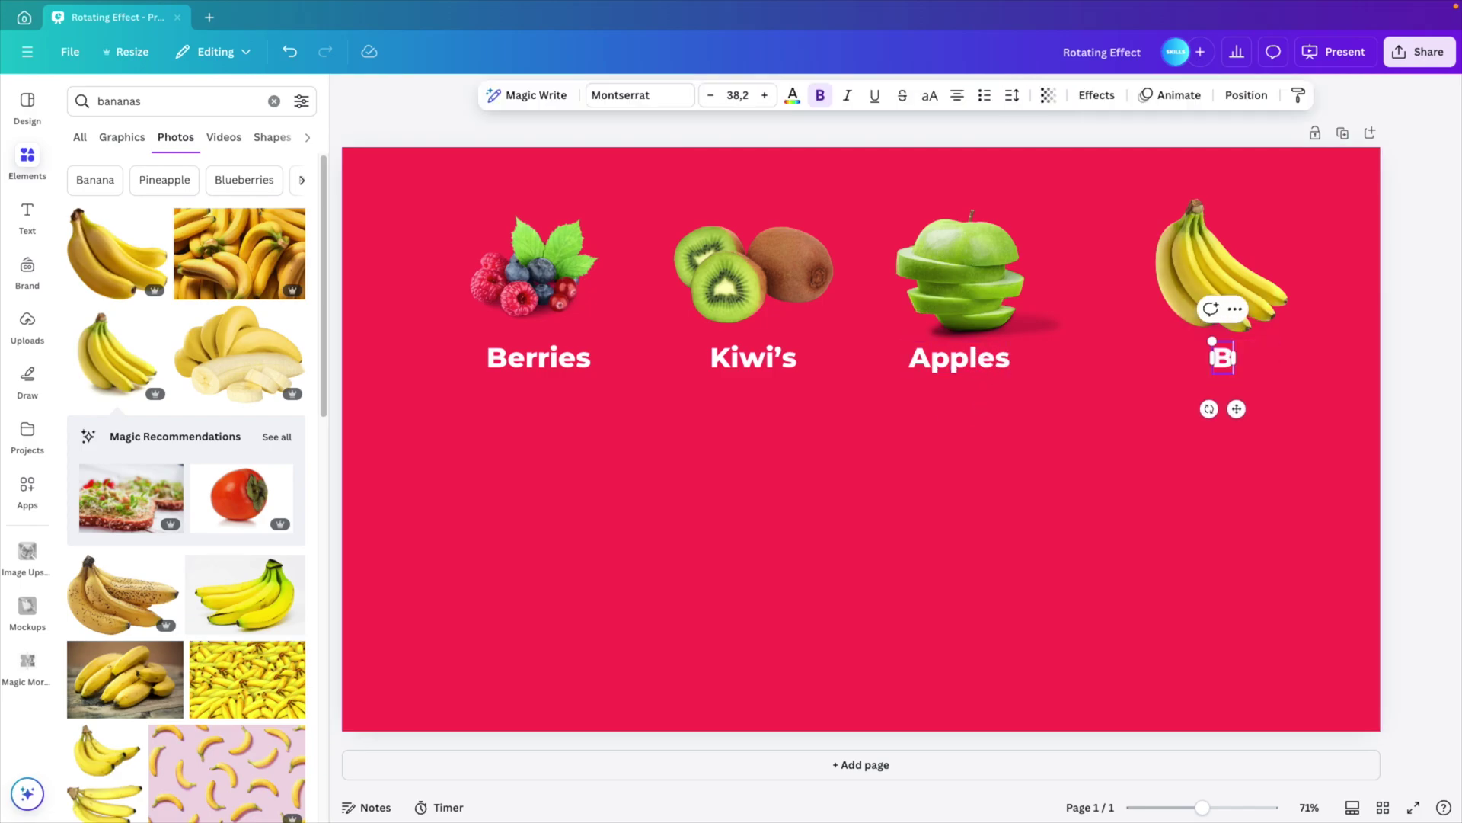
{"action": "left_click", "coordinate": [1112, 508]}
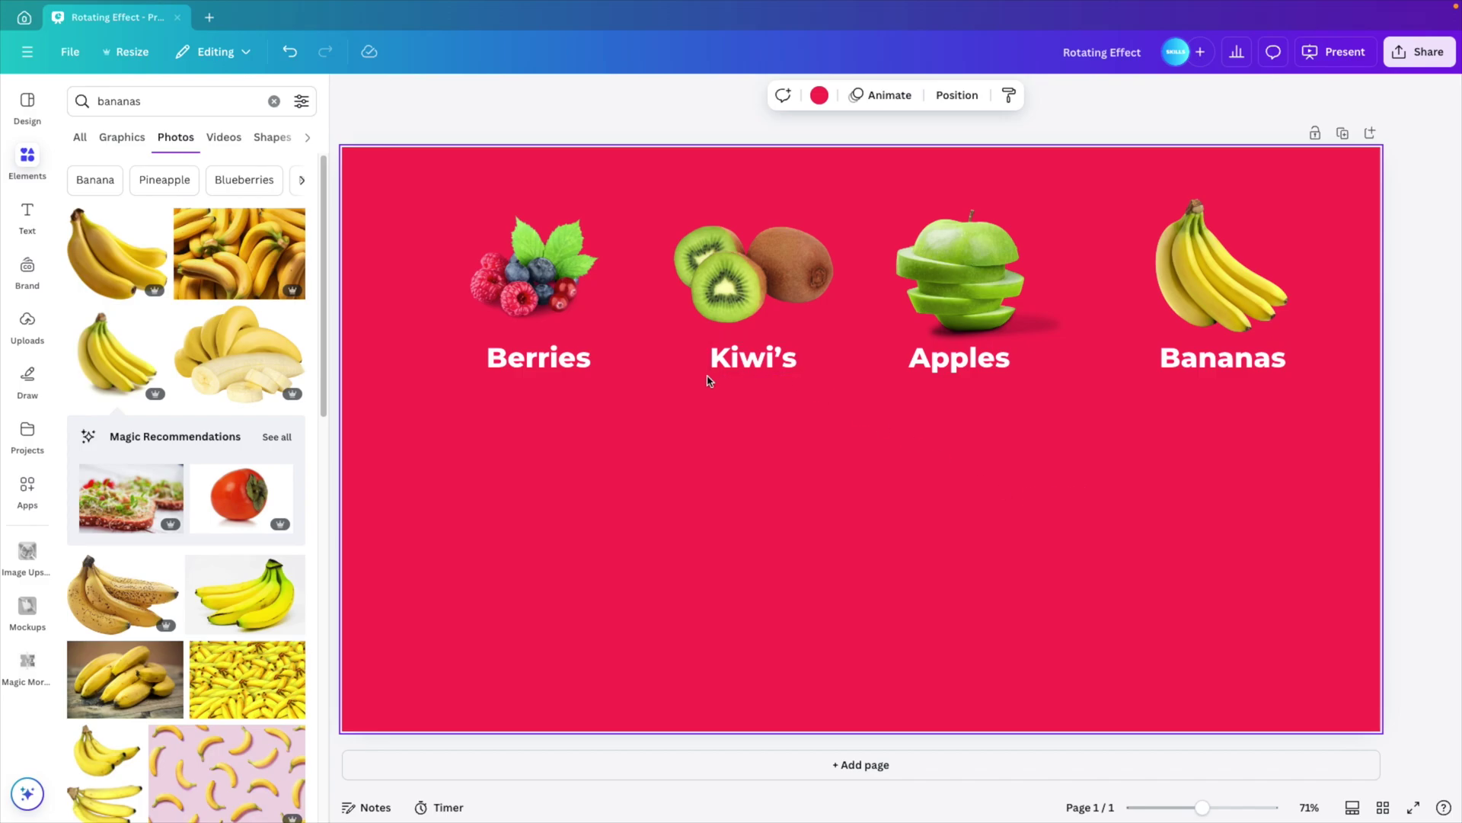
Select the fruit photos and put the apple photo back in place.
{"action": "left_click", "coordinate": [773, 364]}
{"action": "left_click", "coordinate": [777, 286]}
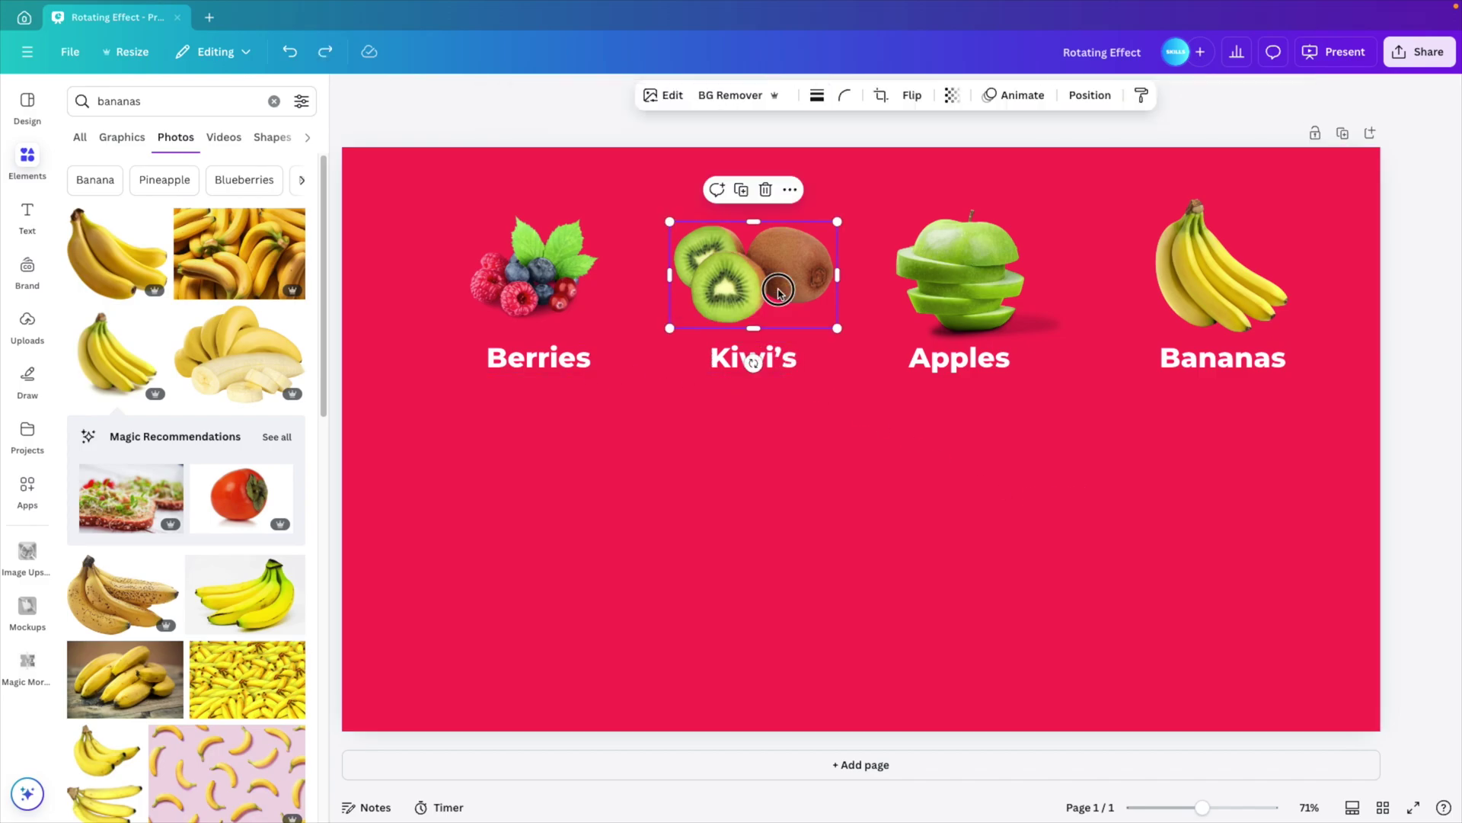
{"action": "left_click", "coordinate": [972, 293]}
{"action": "left_click_drag", "start_coordinate": [972, 294], "coordinate": [974, 280]}
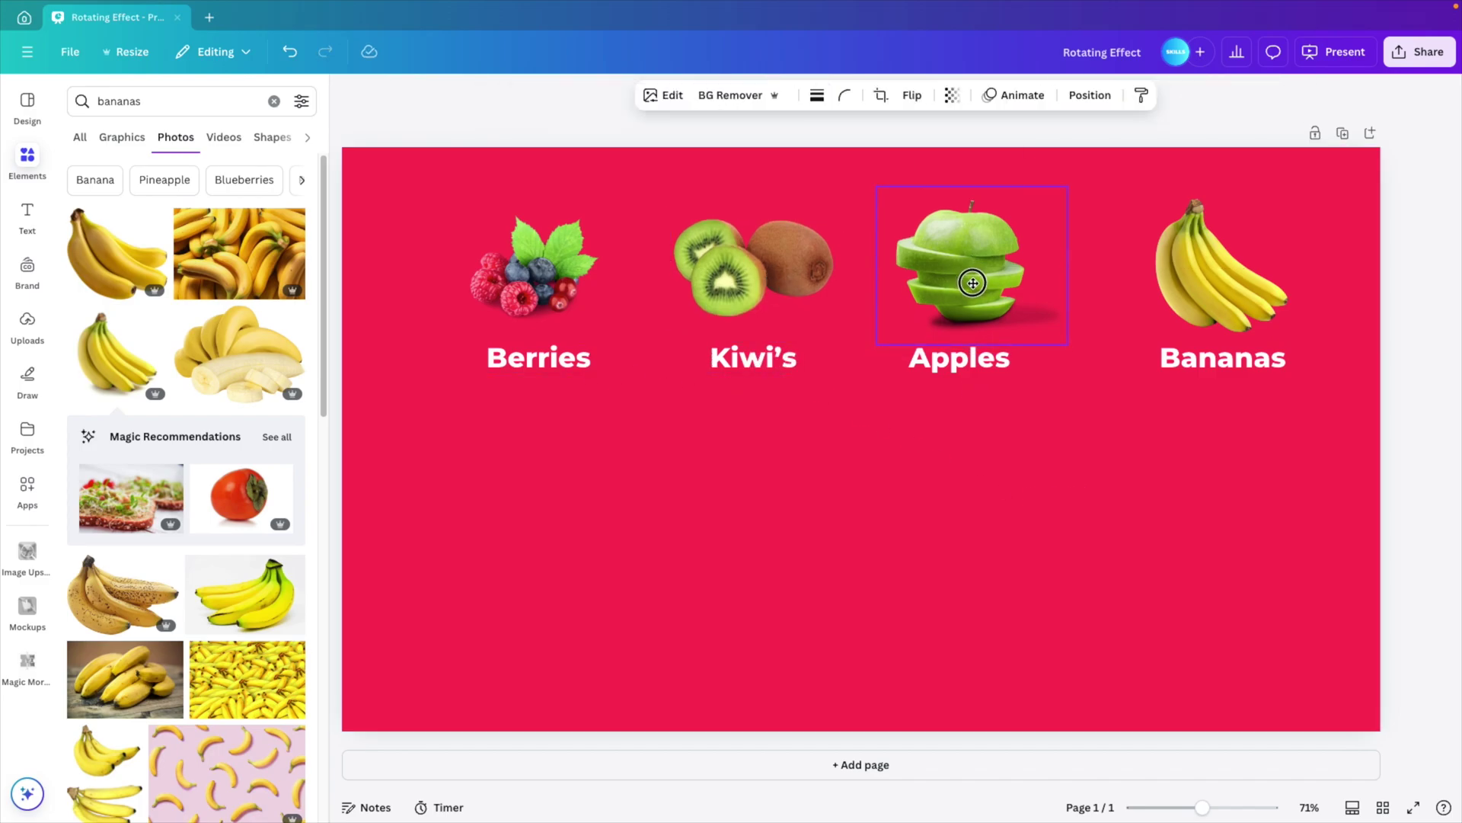
{"action": "left_click", "coordinate": [1245, 305], "text": "shift"}
{"action": "left_click", "coordinate": [1165, 395]}
{"action": "left_click", "coordinate": [982, 286]}
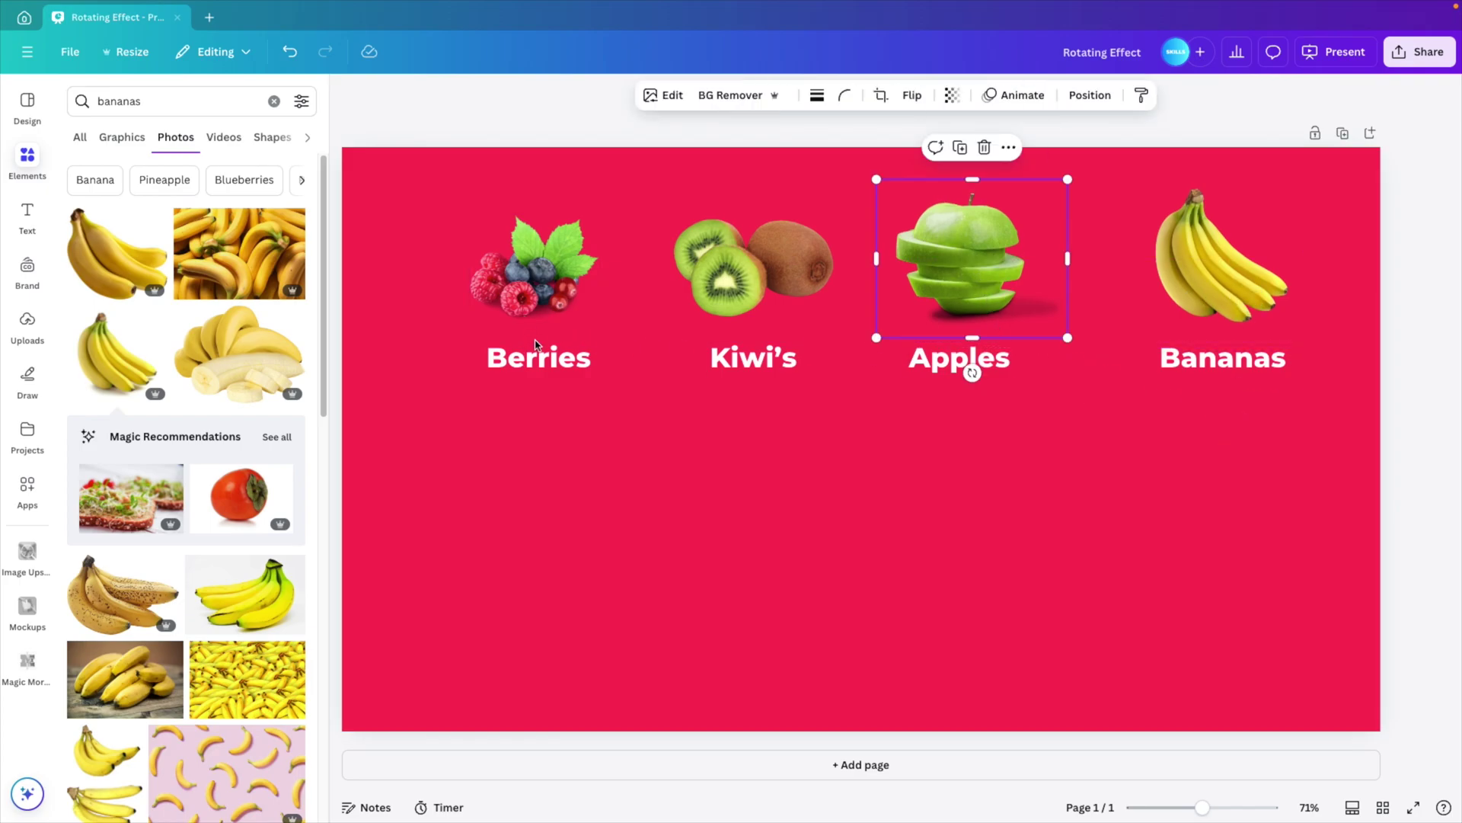
Group each photo with its label: Berries, Kiwi's, Apples and Bananas.
{"action": "left_click_drag", "start_coordinate": [638, 442], "coordinate": [513, 252]}
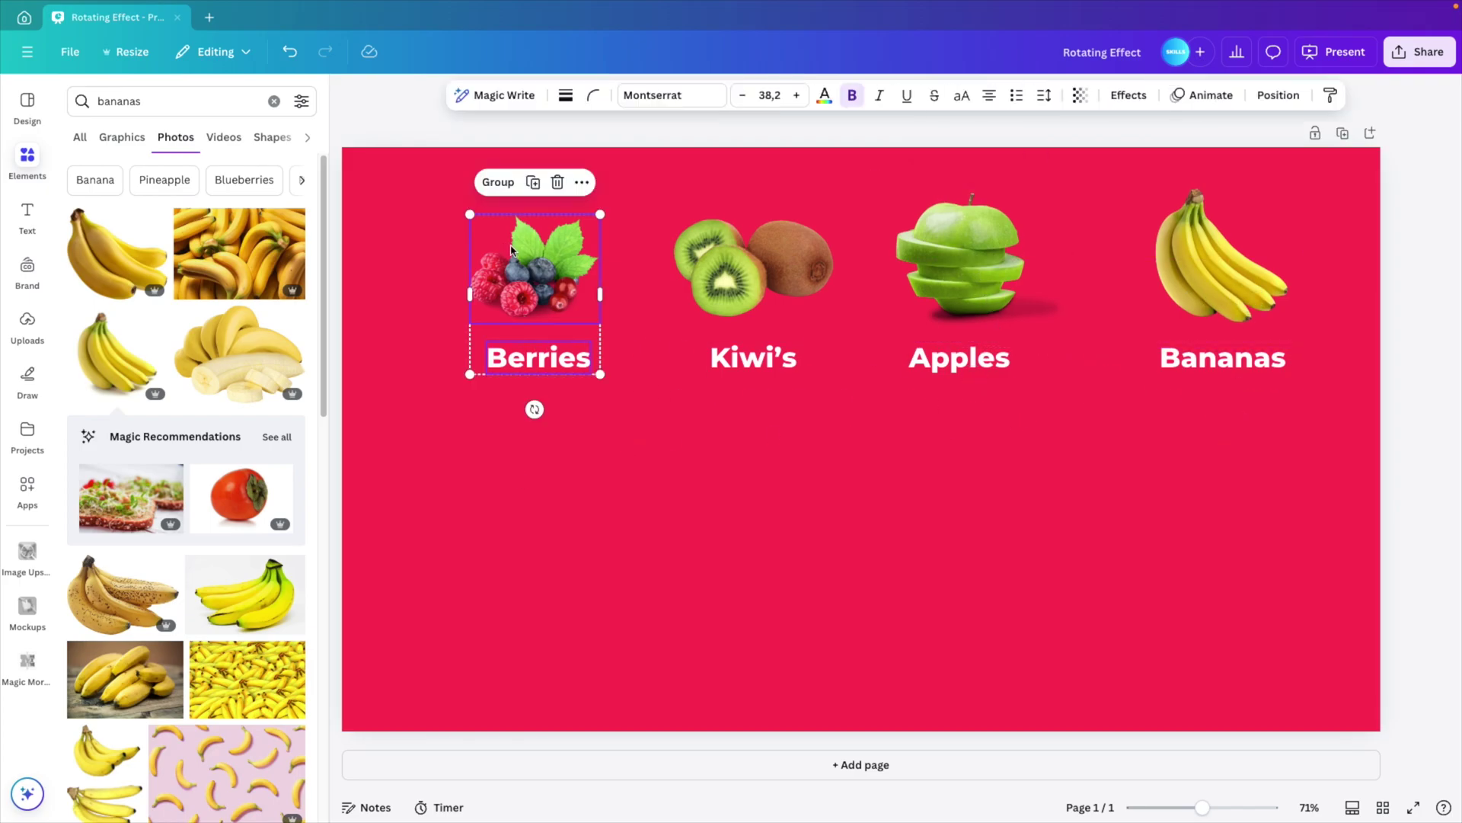
{"action": "left_click", "coordinate": [503, 185]}
{"action": "left_click_drag", "start_coordinate": [768, 473], "coordinate": [730, 236]}
{"action": "left_click", "coordinate": [717, 184]}
{"action": "left_click_drag", "start_coordinate": [1080, 480], "coordinate": [920, 236]}
{"action": "left_click", "coordinate": [945, 152]}
{"action": "left_click_drag", "start_coordinate": [1223, 385], "coordinate": [1184, 228]}
{"action": "left_click", "coordinate": [1187, 145]}
{"action": "left_click", "coordinate": [1154, 463]}
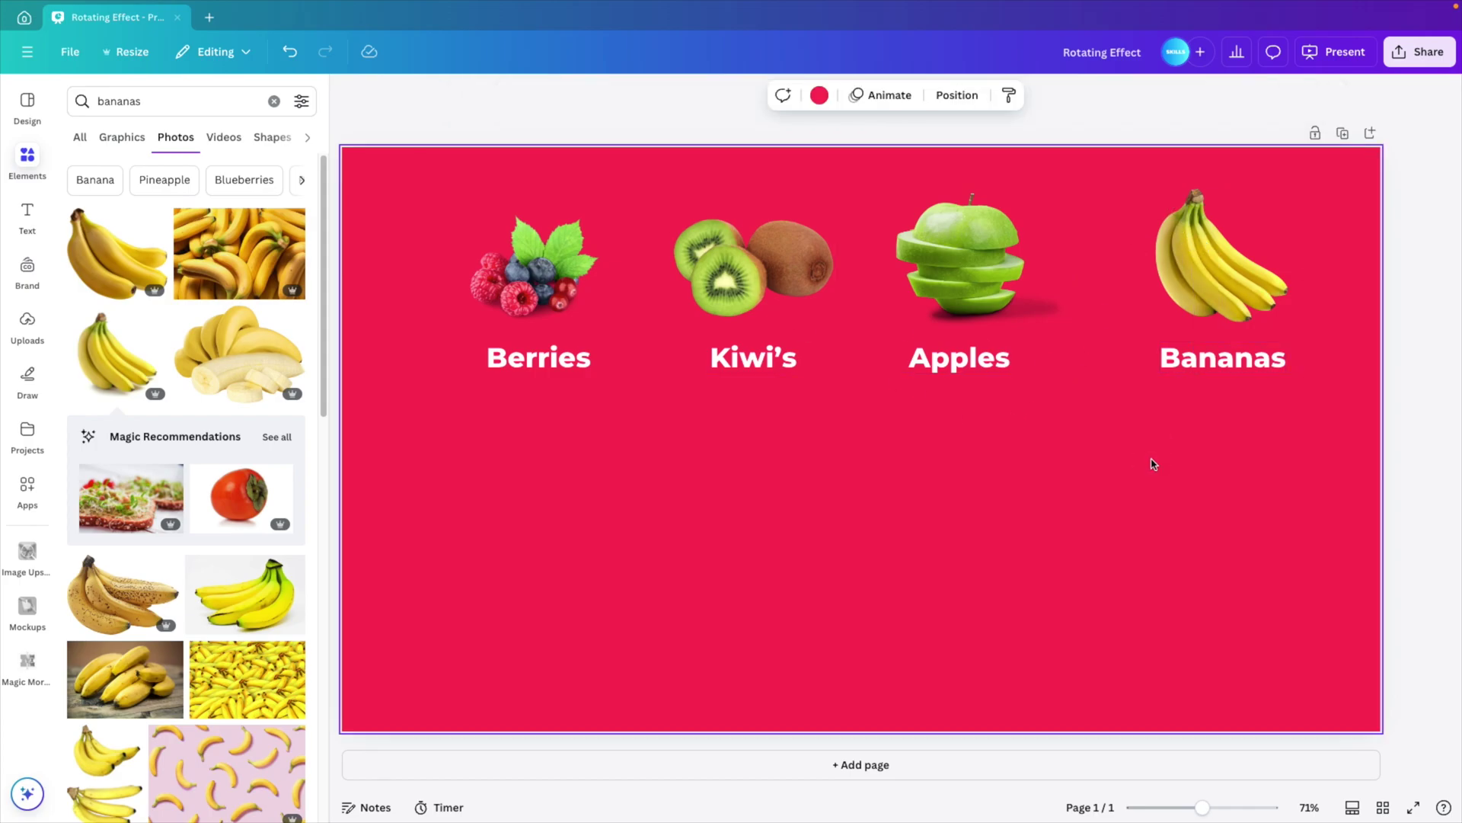
Add a large light cyan circle and send it behind all the fruit.
{"action": "left_click", "coordinate": [348, 93]}
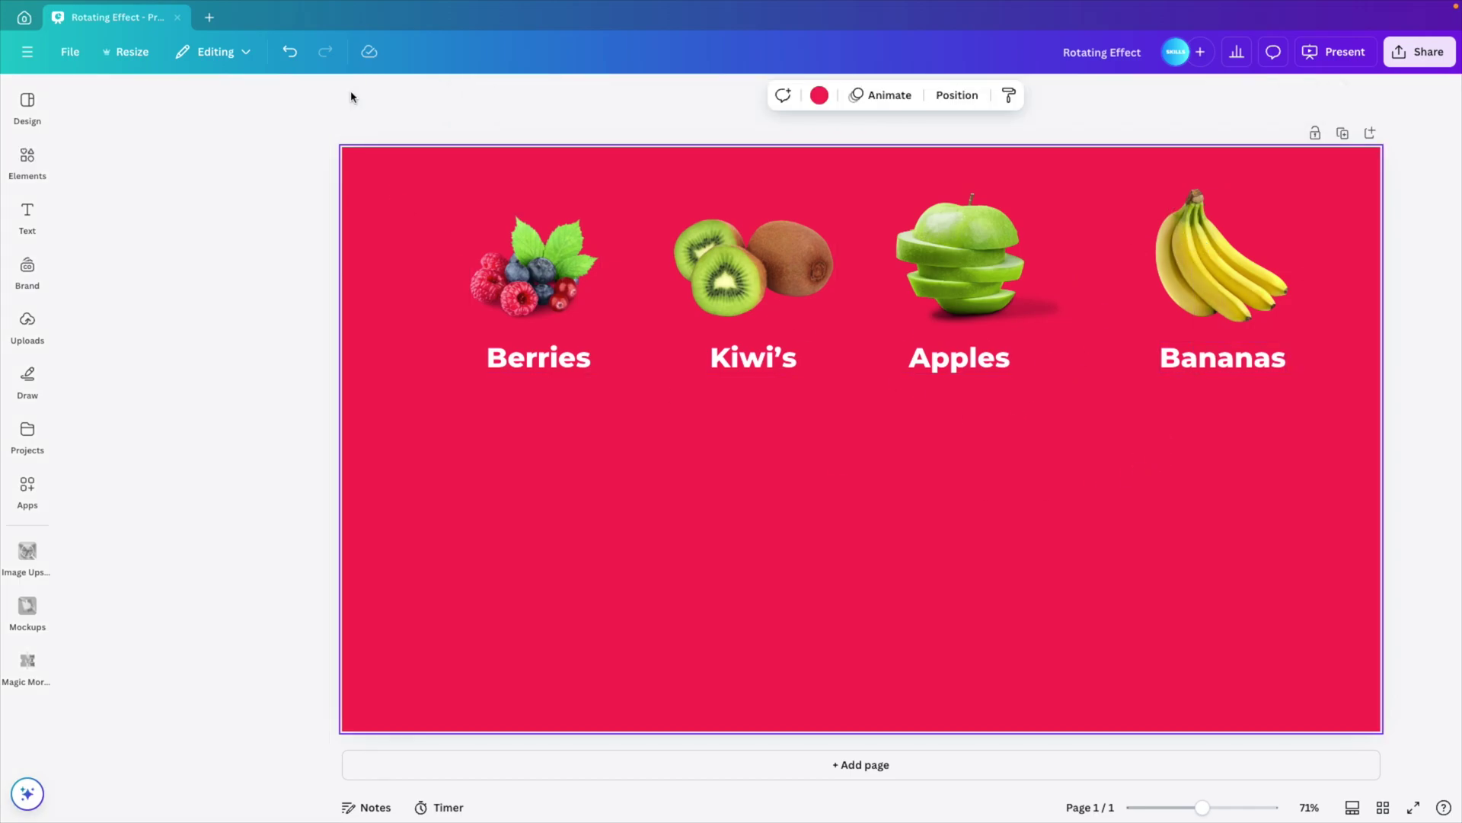
{"action": "key", "text": "c"}
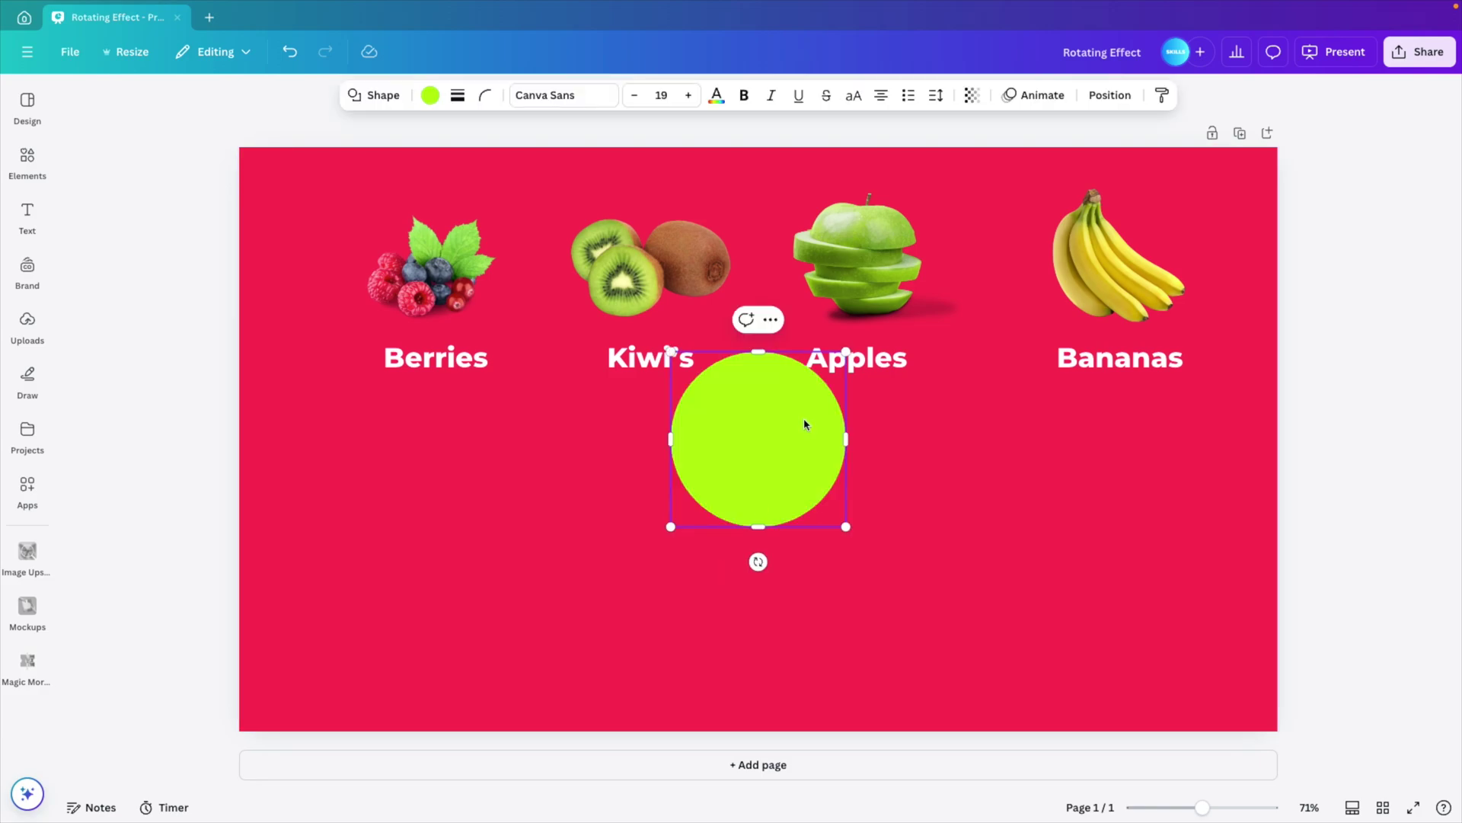
{"action": "left_click_drag", "start_coordinate": [848, 527], "coordinate": [923, 604]}
{"action": "left_click", "coordinate": [432, 95]}
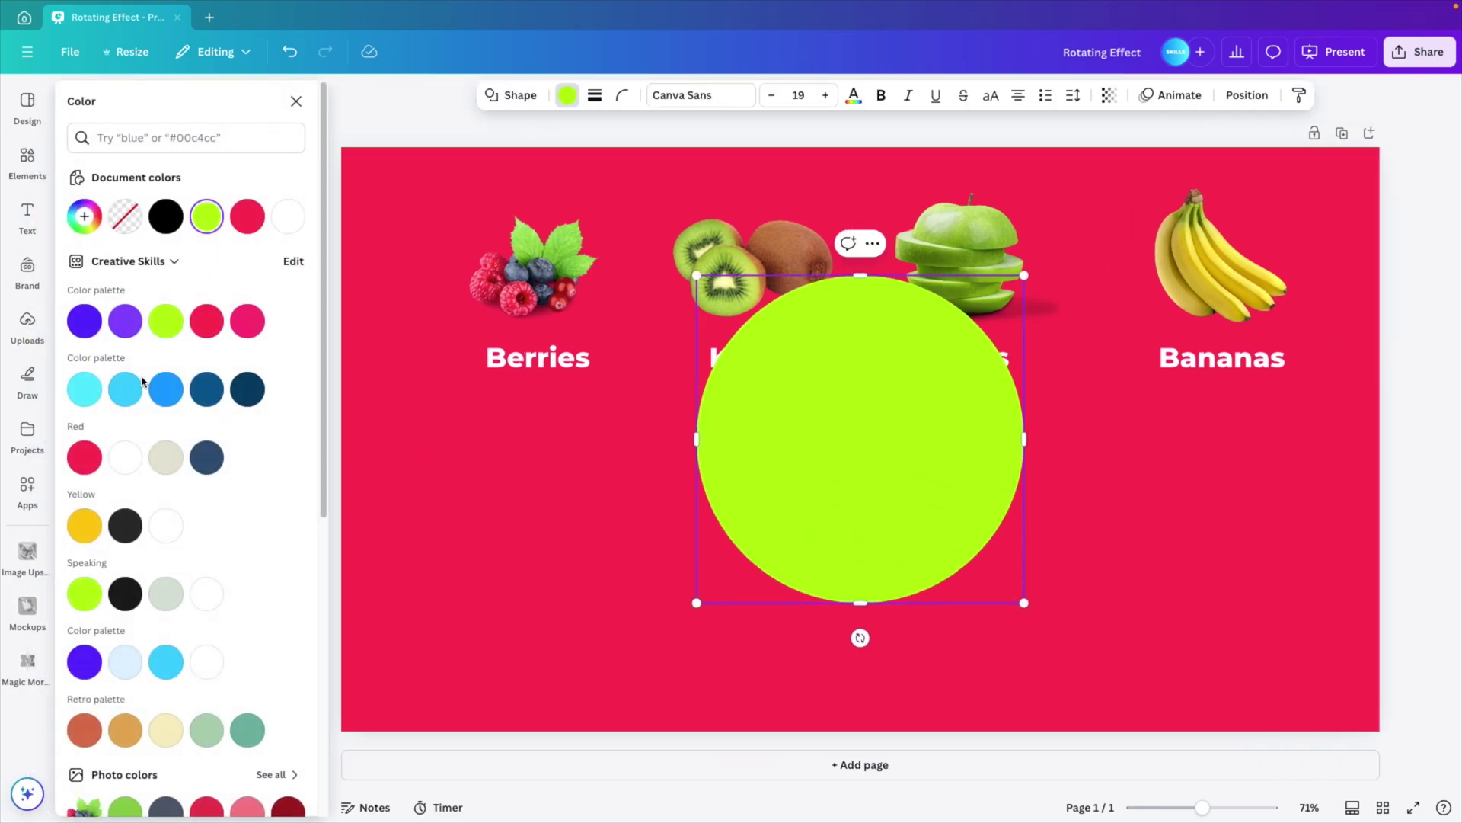
{"action": "left_click", "coordinate": [84, 390]}
{"action": "left_click_drag", "start_coordinate": [1025, 278], "coordinate": [1056, 245]}
{"action": "left_click", "coordinate": [1247, 94]}
{"action": "left_click", "coordinate": [255, 220]}
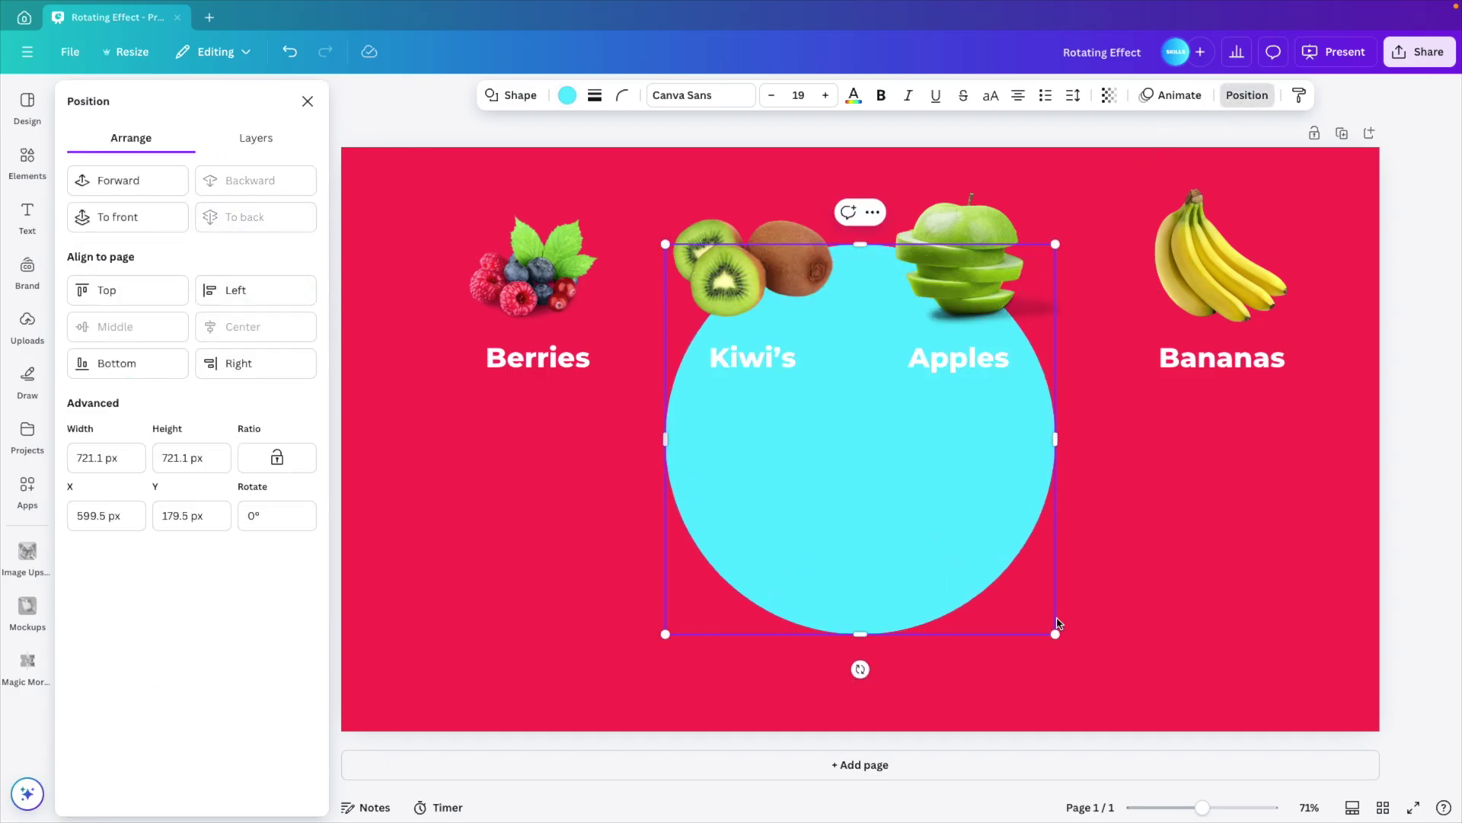
Select all four fruit groups and shrink them together.
{"action": "left_click", "coordinate": [1219, 266]}
{"action": "left_click", "coordinate": [961, 267], "text": "shift"}
{"action": "left_click", "coordinate": [700, 256], "text": "shift"}
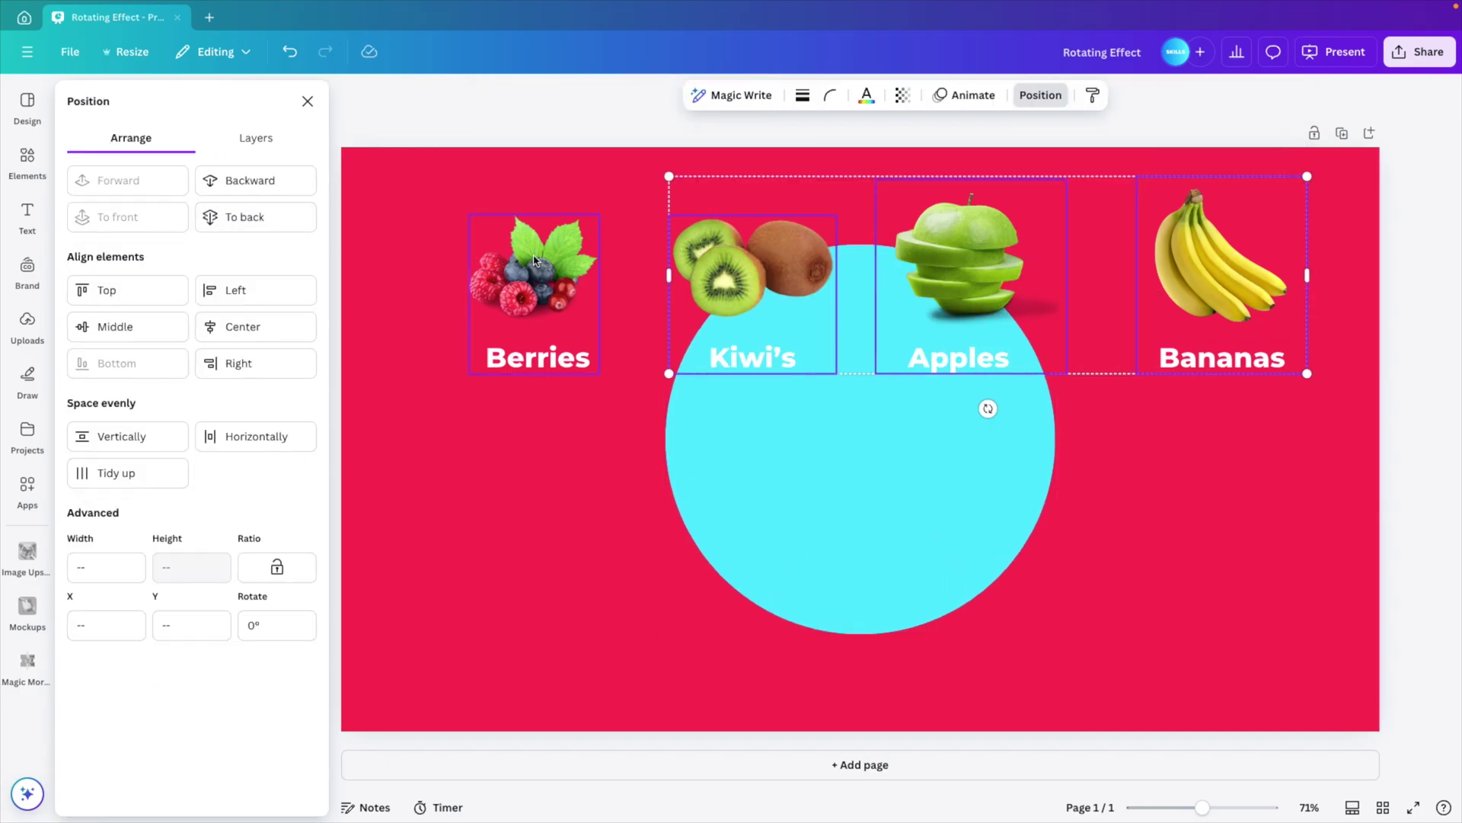
{"action": "left_click", "coordinate": [535, 260], "text": "shift"}
{"action": "left_click_drag", "start_coordinate": [1307, 174], "coordinate": [764, 454]}
{"action": "left_click", "coordinate": [1307, 332]}
Move Berries to the circle's top and put the circle's layer below Berries.
{"action": "left_click", "coordinate": [764, 454], "text": "shift"}
{"action": "left_click_drag", "start_coordinate": [709, 290], "coordinate": [708, 534]}
{"action": "left_click_drag", "start_coordinate": [520, 296], "coordinate": [852, 252]}
{"action": "left_click", "coordinate": [1003, 346]}
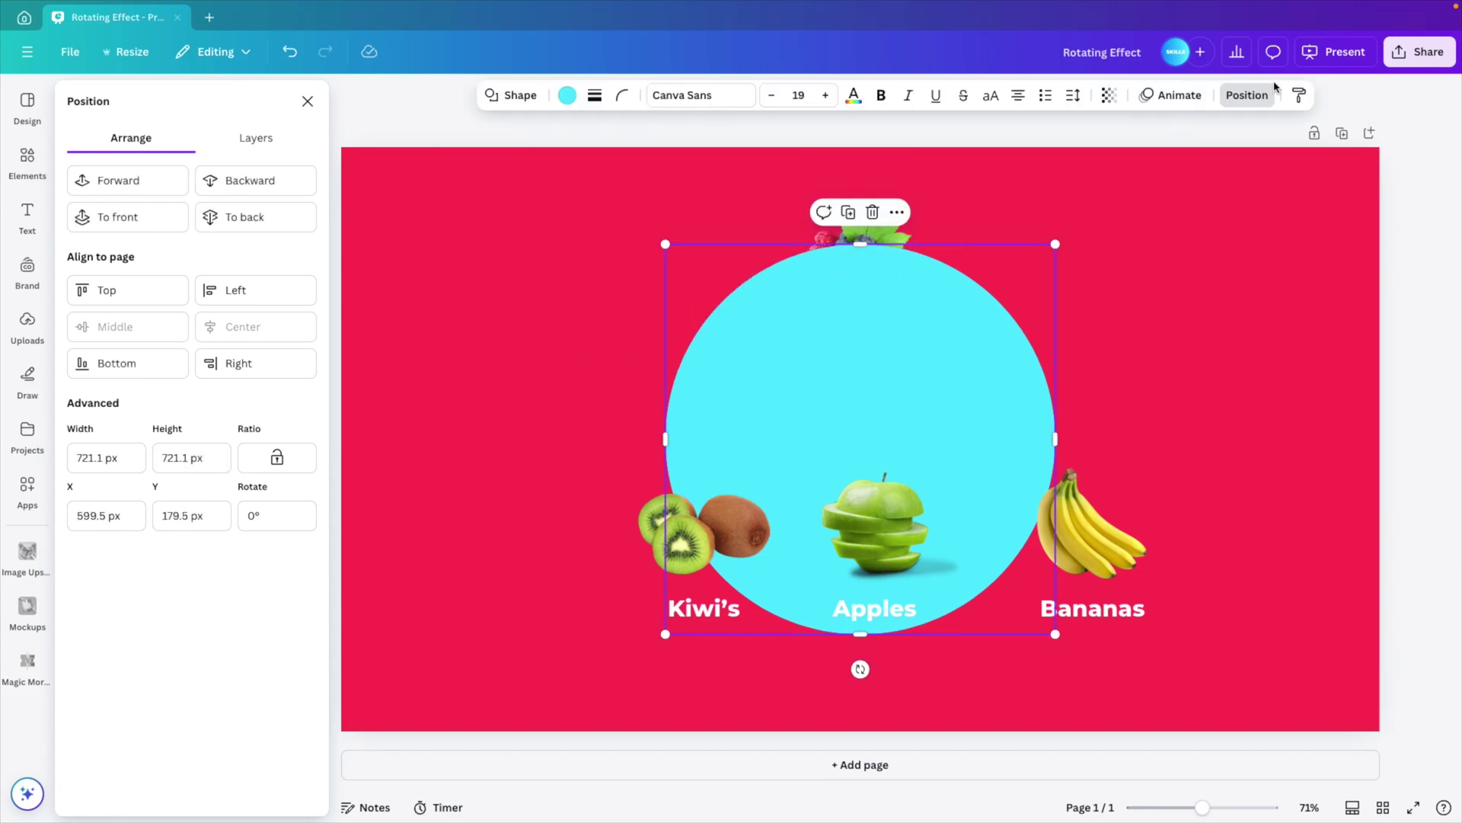
{"action": "left_click", "coordinate": [1253, 95]}
{"action": "left_click", "coordinate": [1120, 99]}
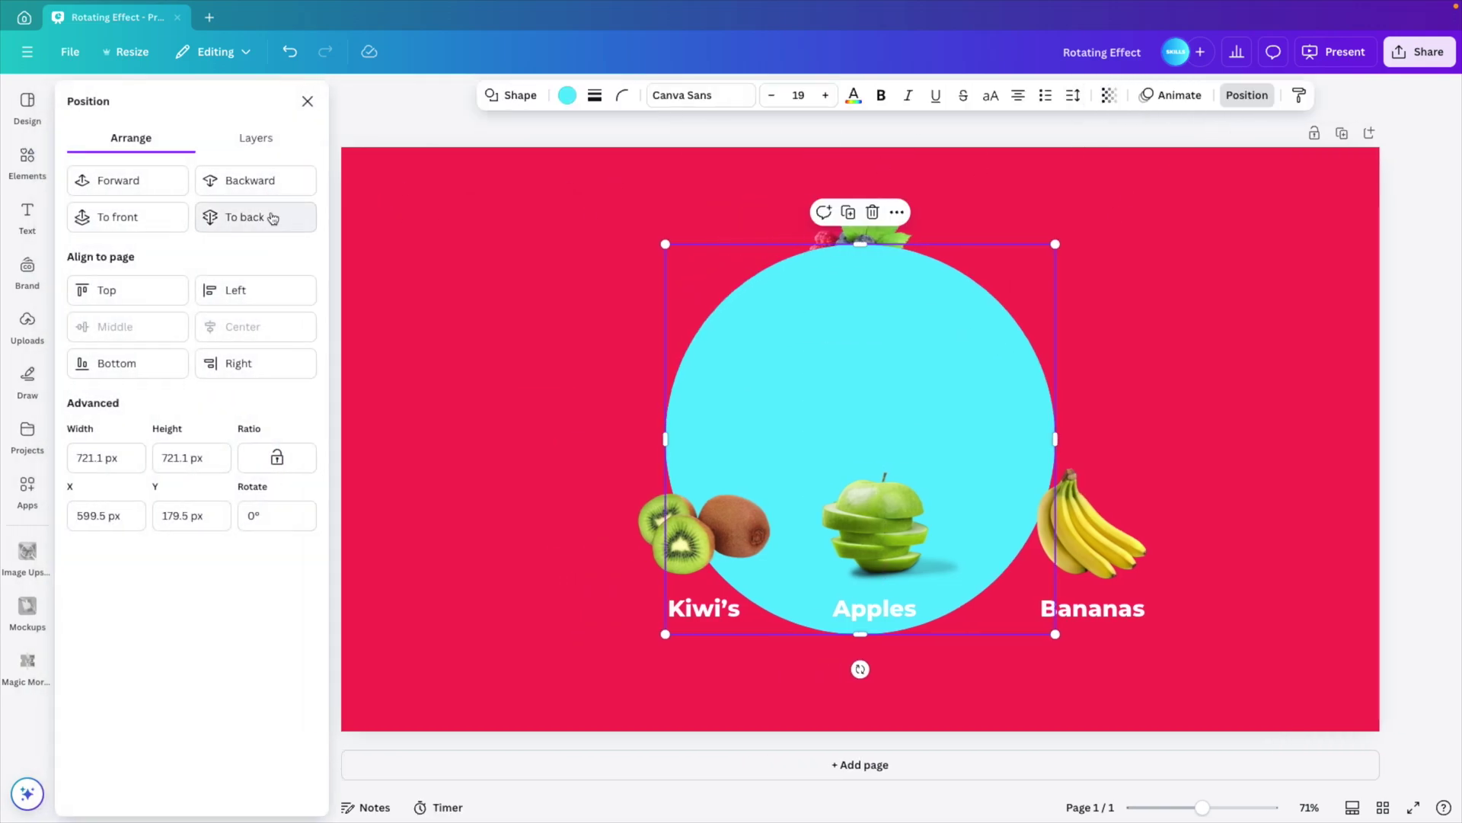
{"action": "left_click", "coordinate": [256, 138]}
{"action": "left_click_drag", "start_coordinate": [182, 375], "coordinate": [201, 457]}
{"action": "left_click", "coordinate": [1192, 312]}
Place Kiwi's on the circle's right, Apples at its bottom and Bananas on its left.
{"action": "left_click", "coordinate": [875, 242]}
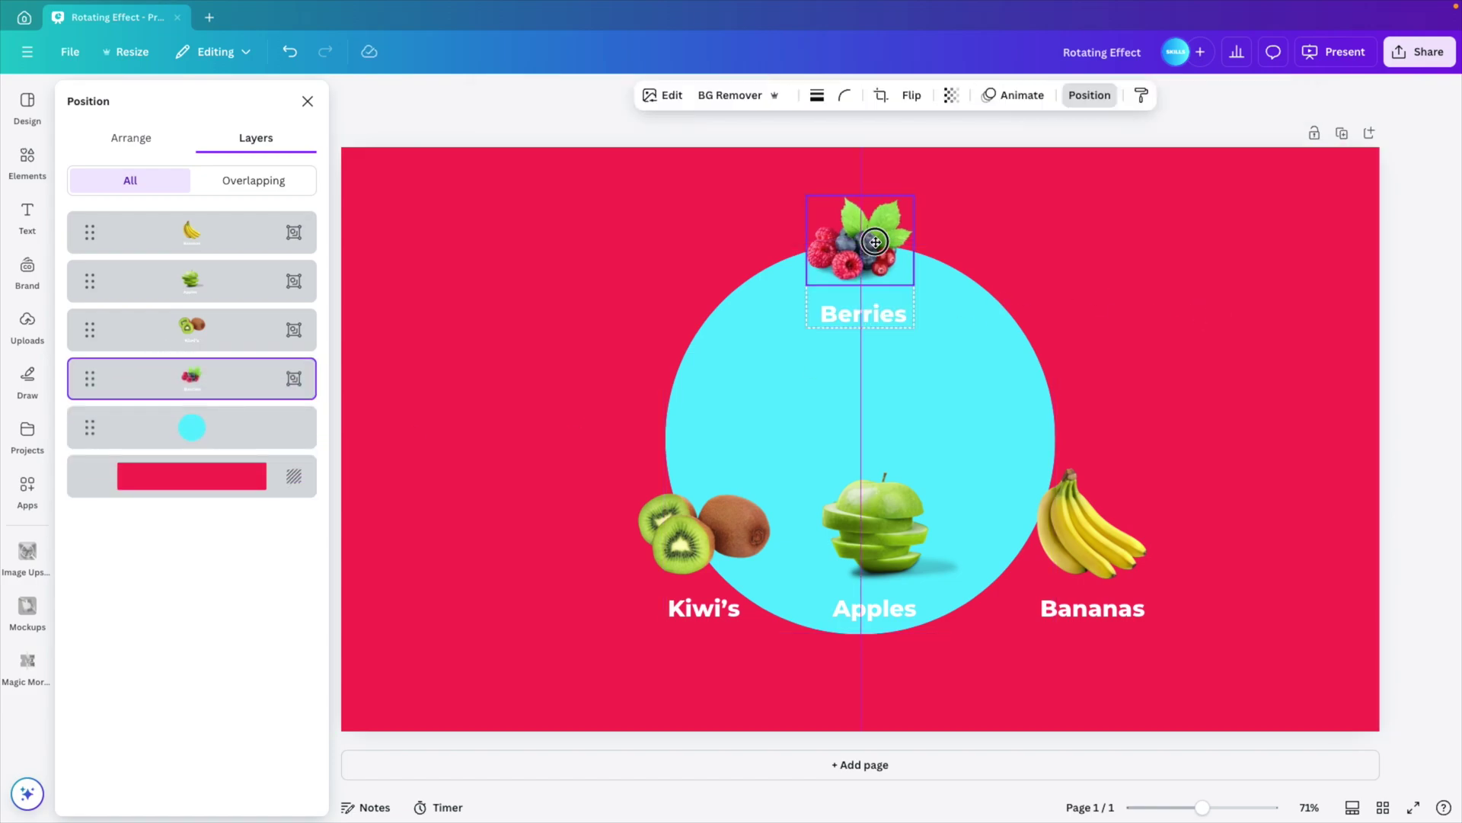
{"action": "left_click_drag", "start_coordinate": [703, 555], "coordinate": [1039, 452]}
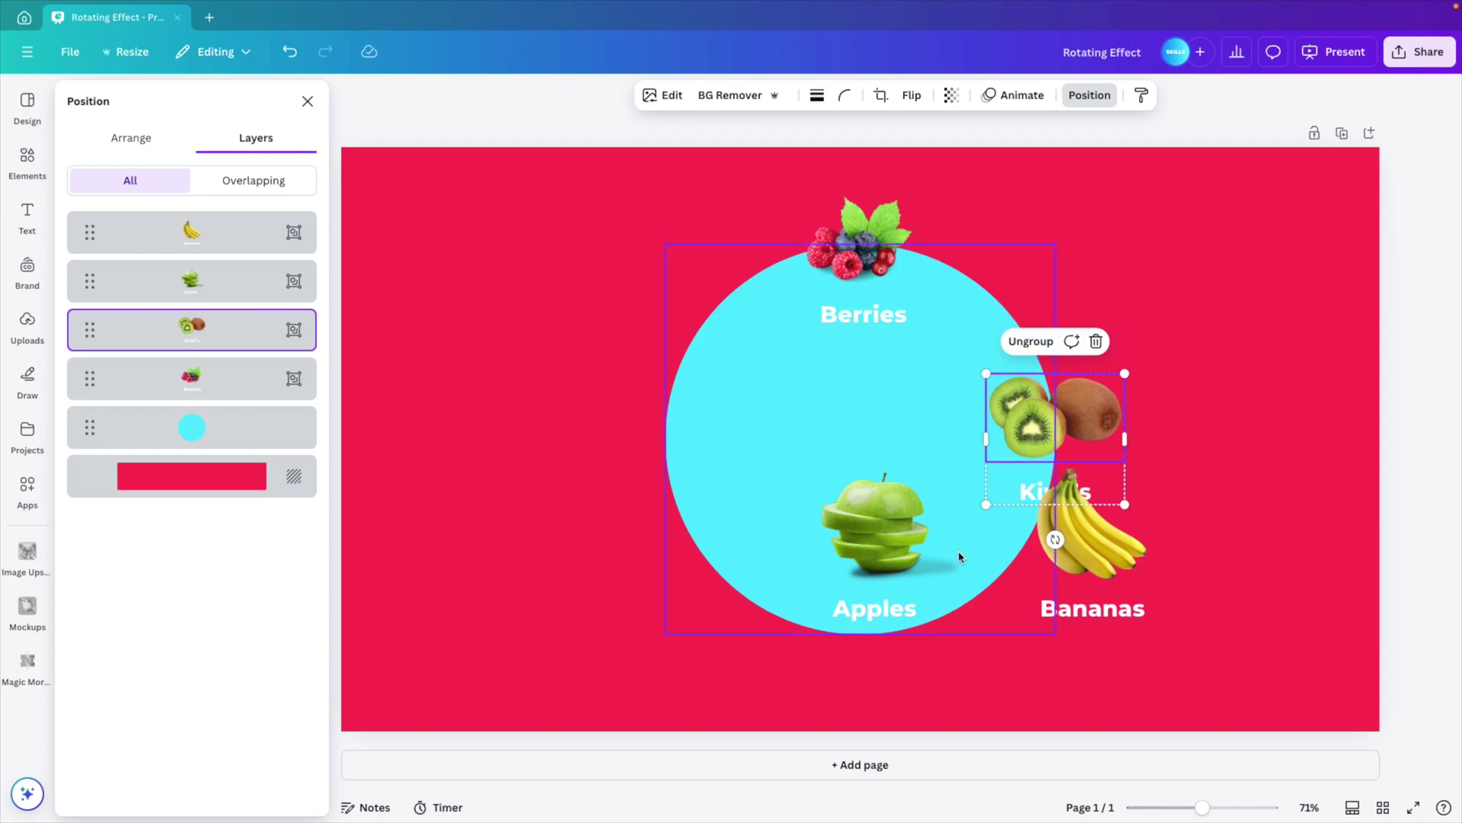
{"action": "left_click_drag", "start_coordinate": [889, 546], "coordinate": [860, 600]}
{"action": "left_click_drag", "start_coordinate": [1139, 575], "coordinate": [711, 455]}
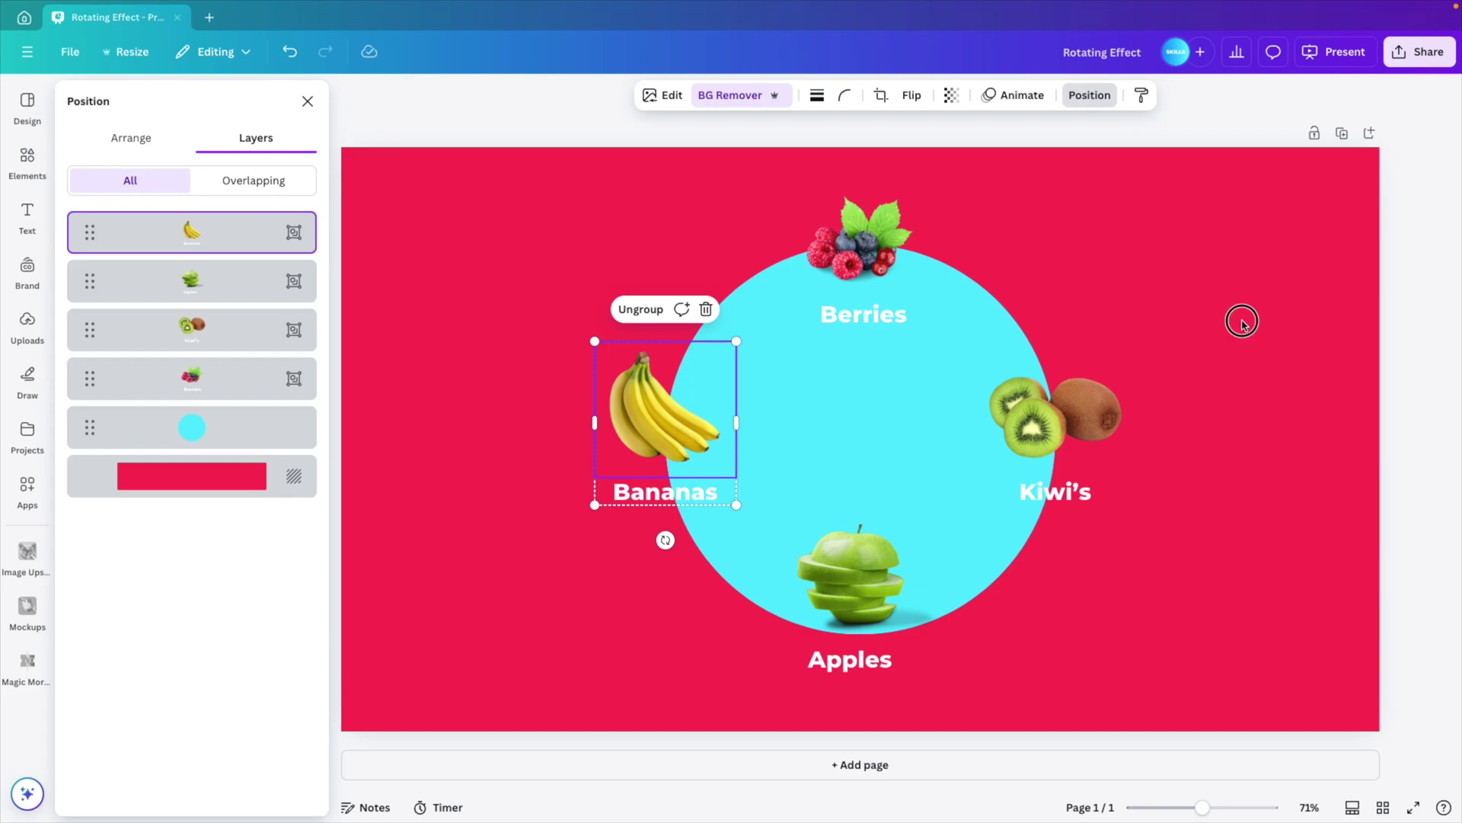
{"action": "left_click", "coordinate": [1242, 321]}
{"action": "left_click", "coordinate": [854, 248]}
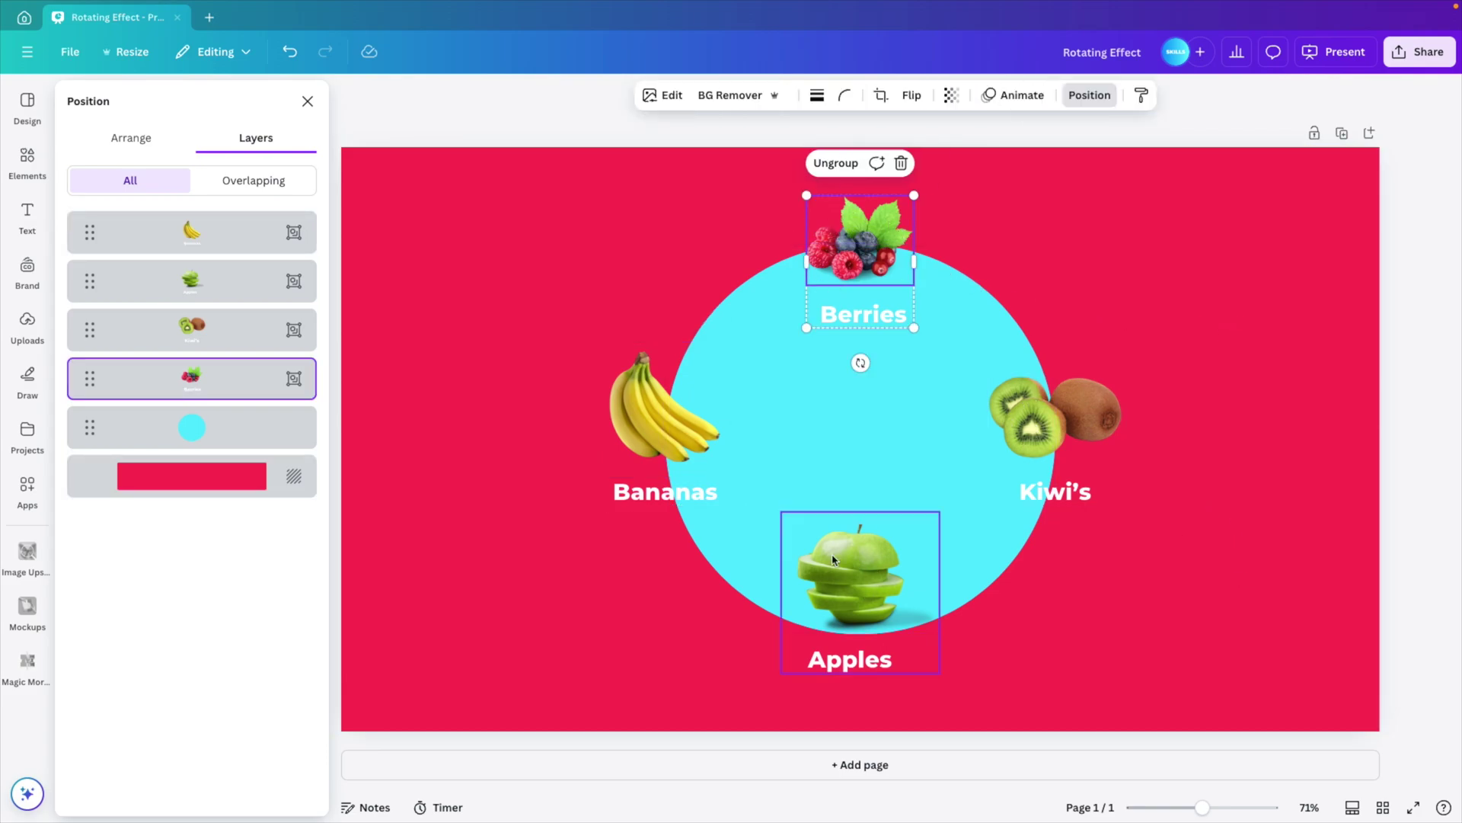
{"action": "left_click_drag", "start_coordinate": [882, 583], "coordinate": [882, 588]}
Drop the cyan circle's transparency from 100 to 0 so it disappears.
{"action": "left_click", "coordinate": [856, 395]}
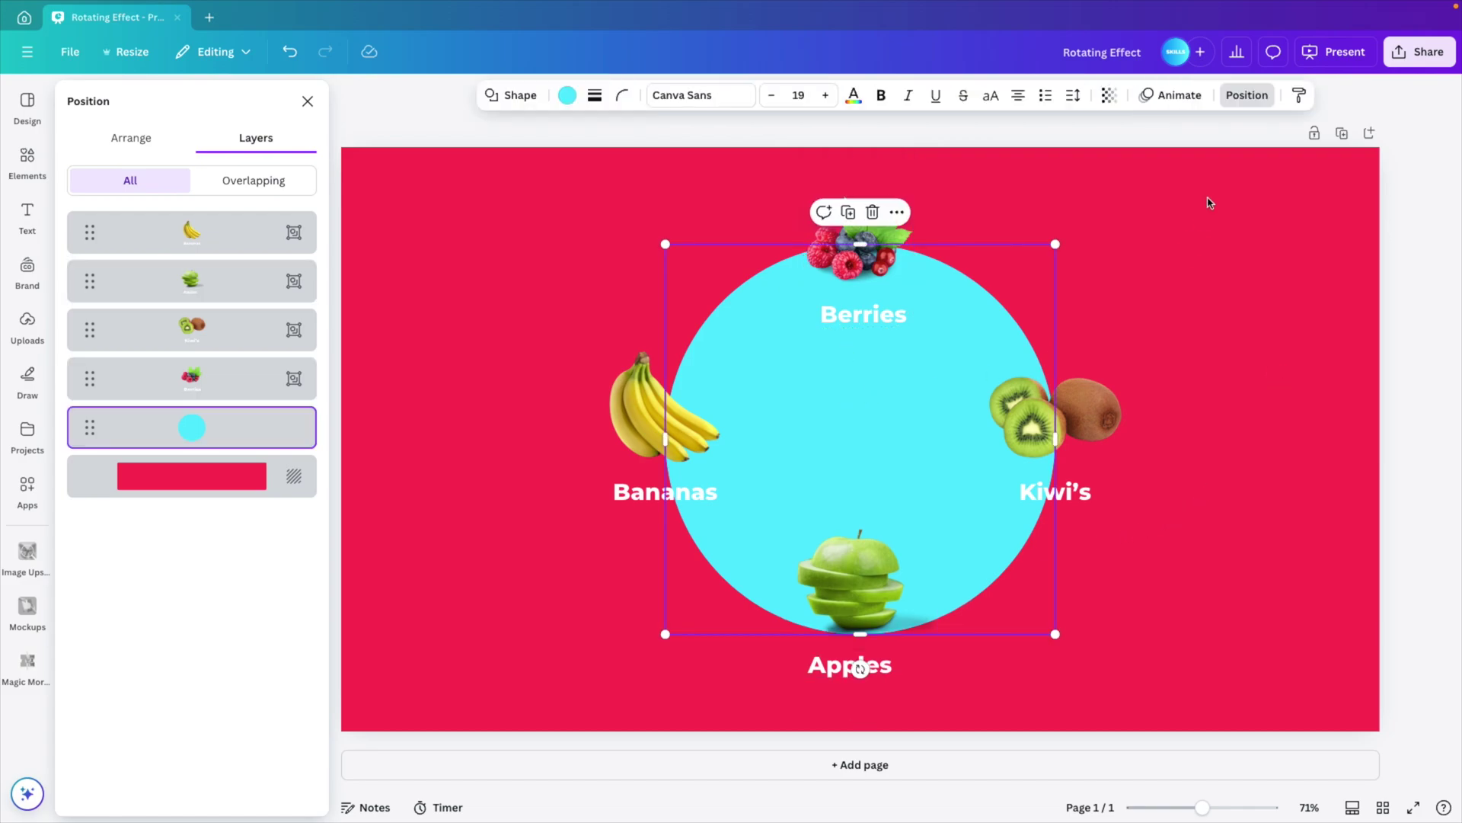
{"action": "left_click", "coordinate": [1109, 94]}
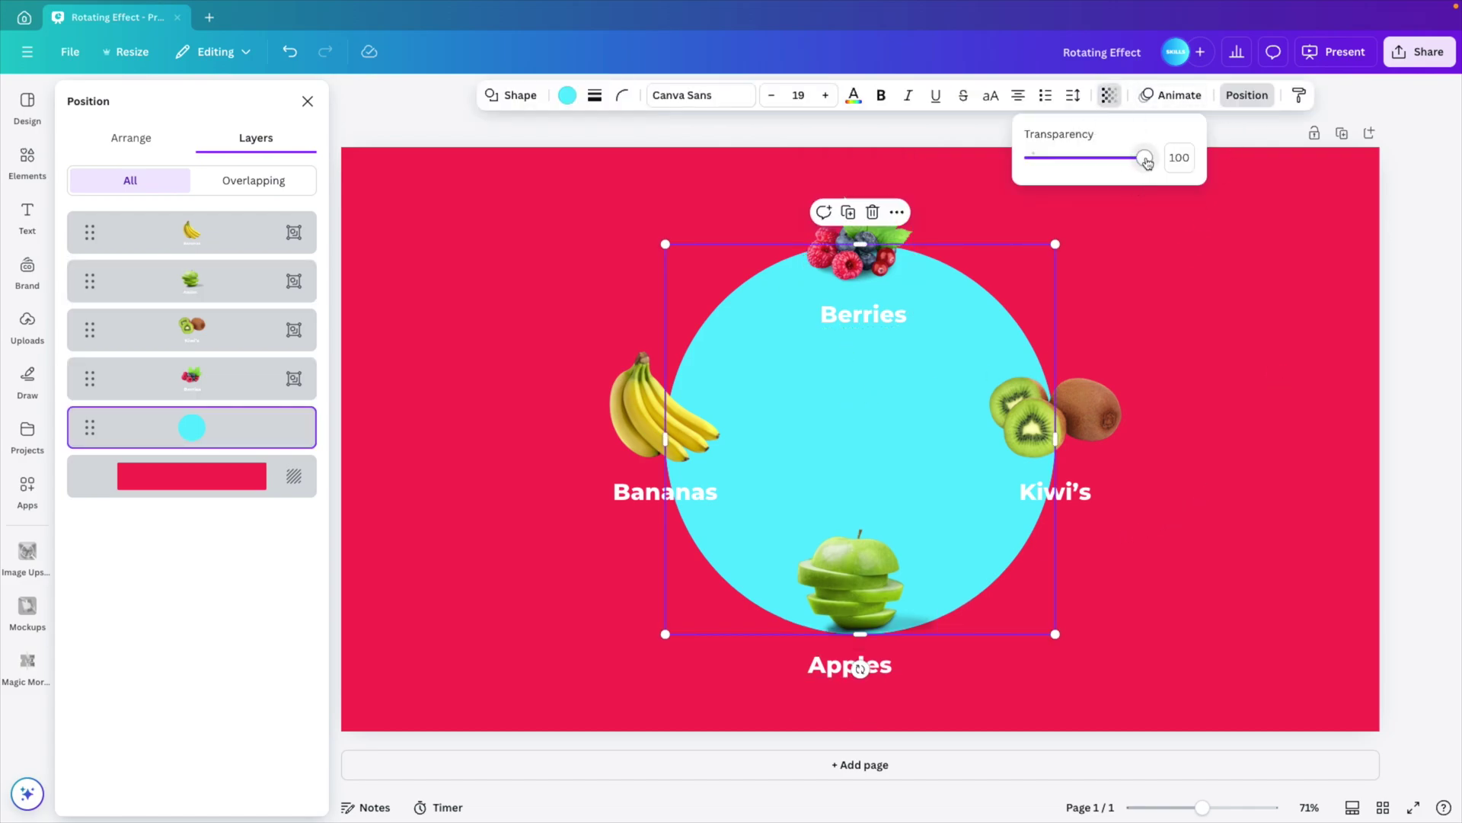
{"action": "left_click_drag", "start_coordinate": [1146, 163], "coordinate": [1001, 160]}
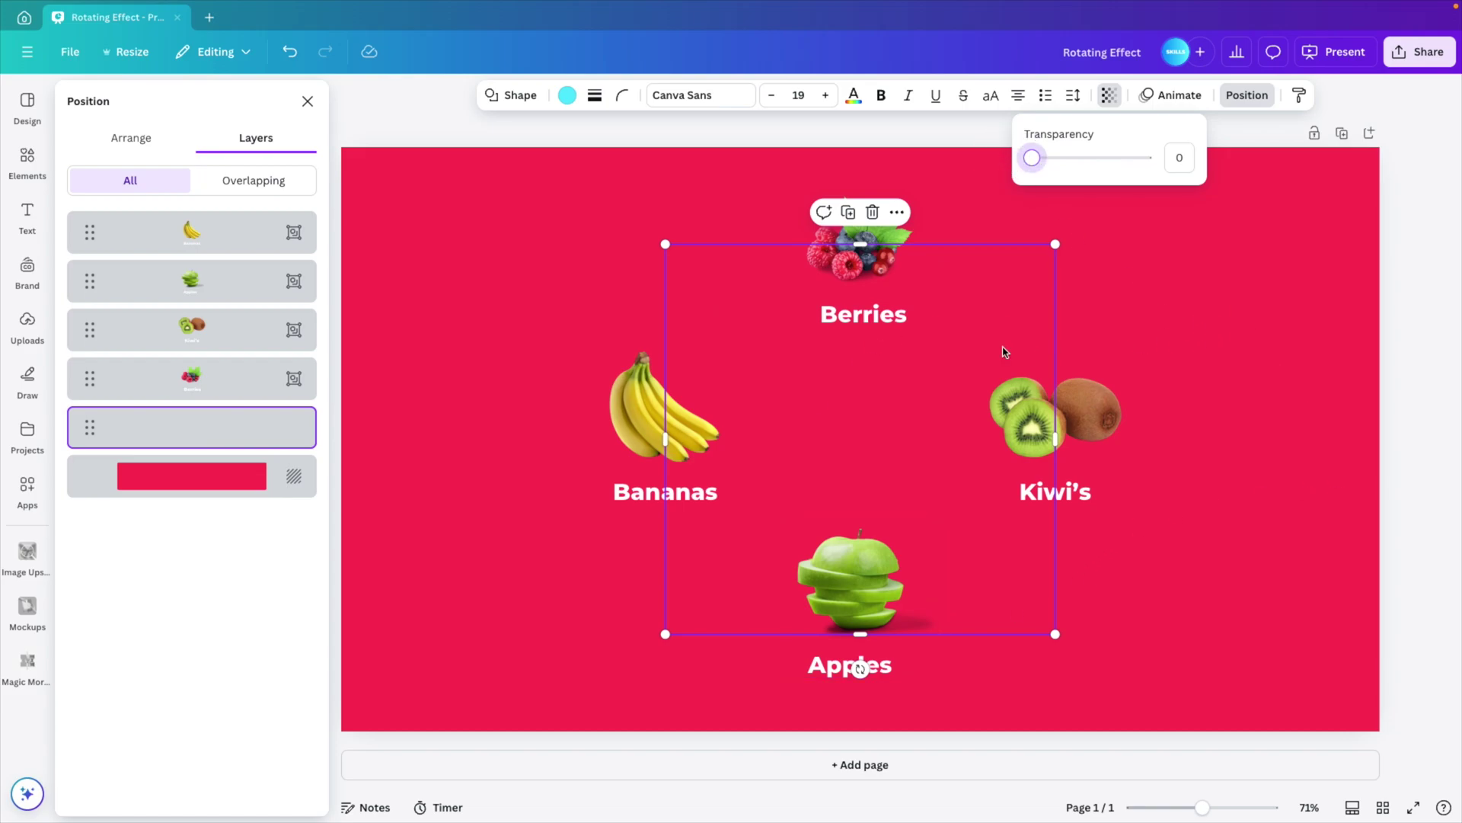
{"action": "left_click", "coordinate": [1021, 296]}
Check that the invisible circle and the Berries, Kiwi's, Apples and Bananas groups are each selectable.
{"action": "left_click", "coordinate": [793, 440]}
{"action": "left_click", "coordinate": [793, 253]}
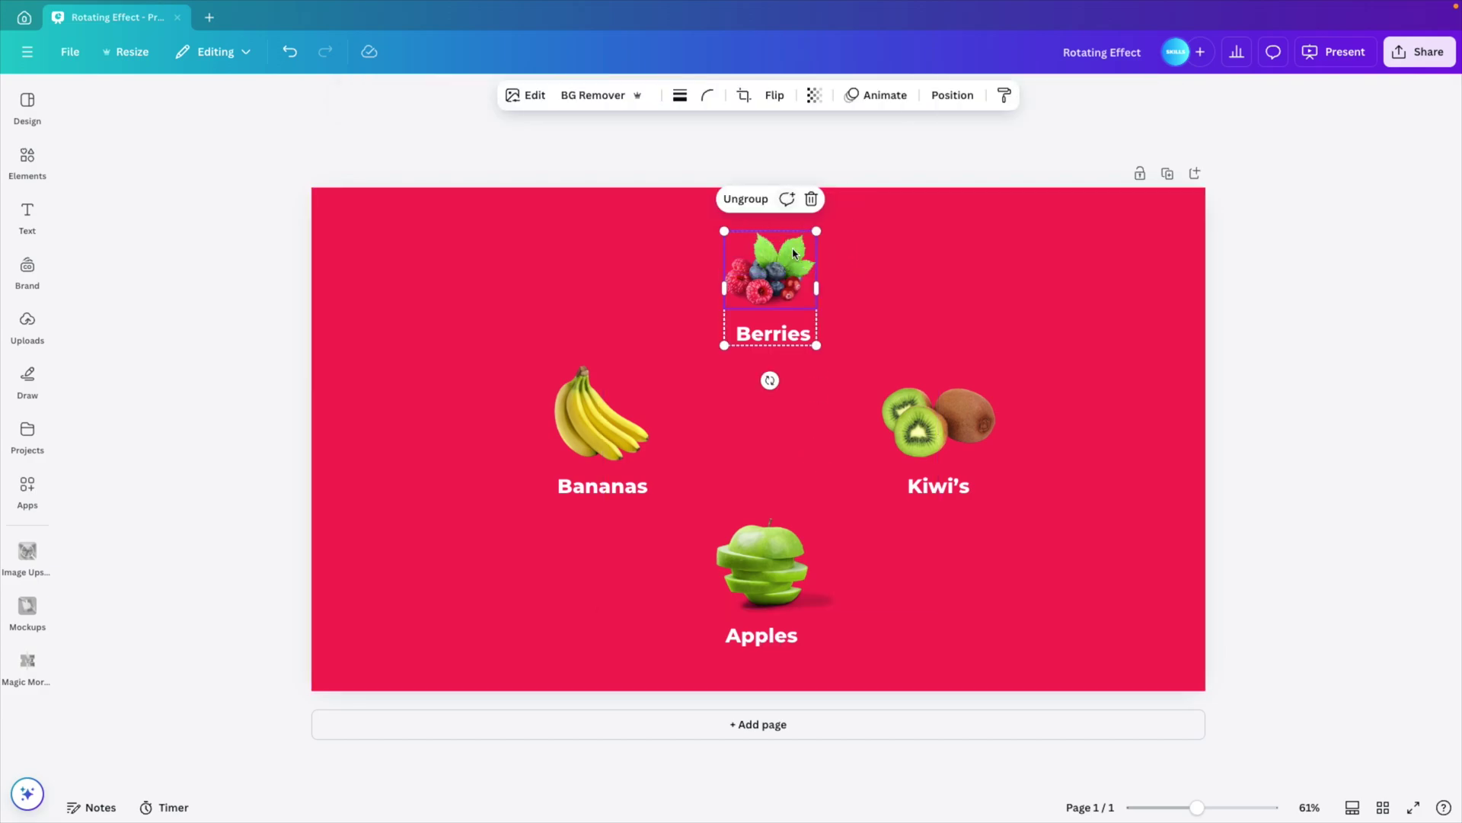
{"action": "left_click", "coordinate": [944, 409]}
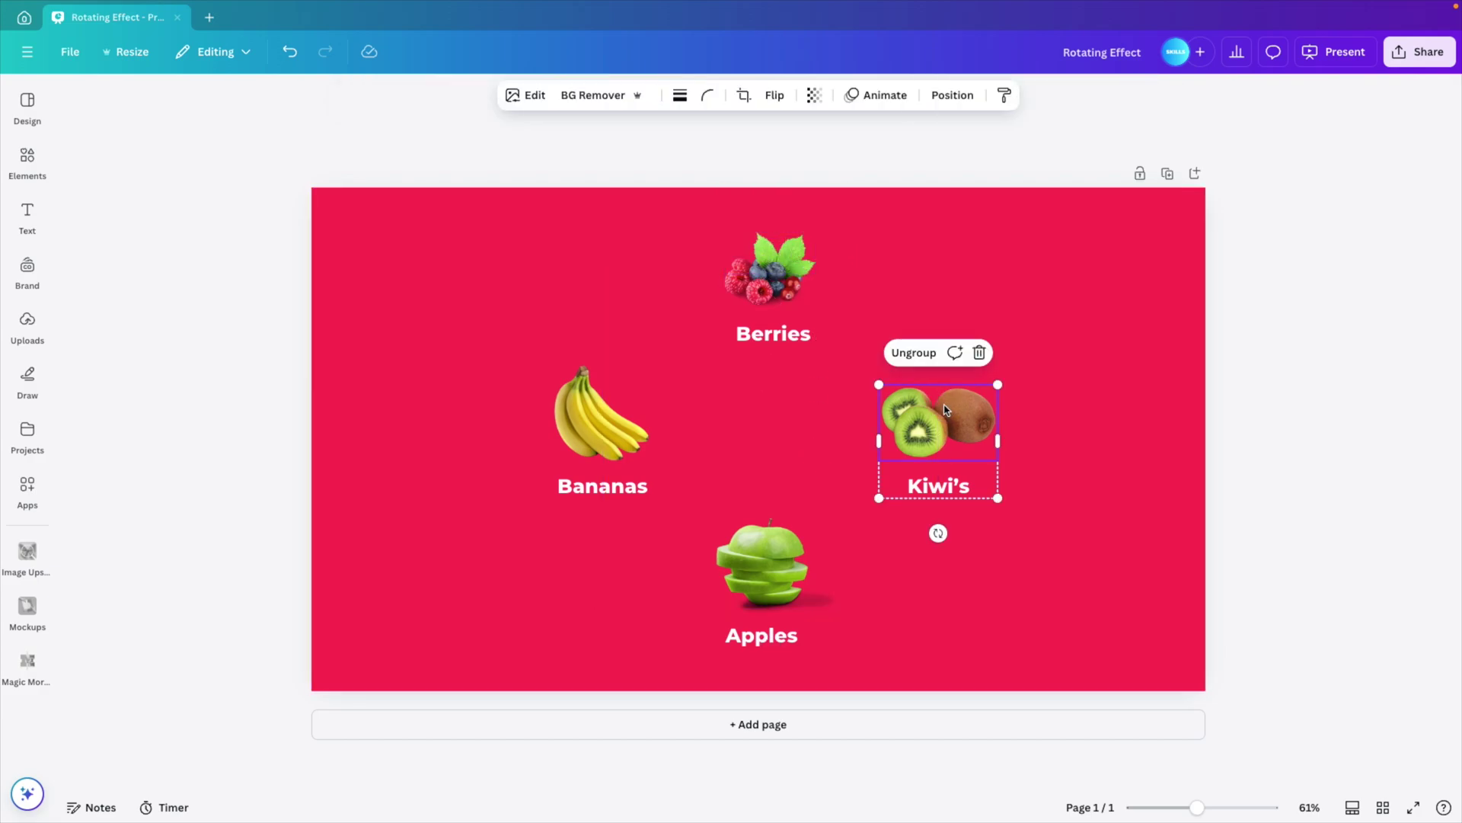
{"action": "left_click", "coordinate": [780, 597]}
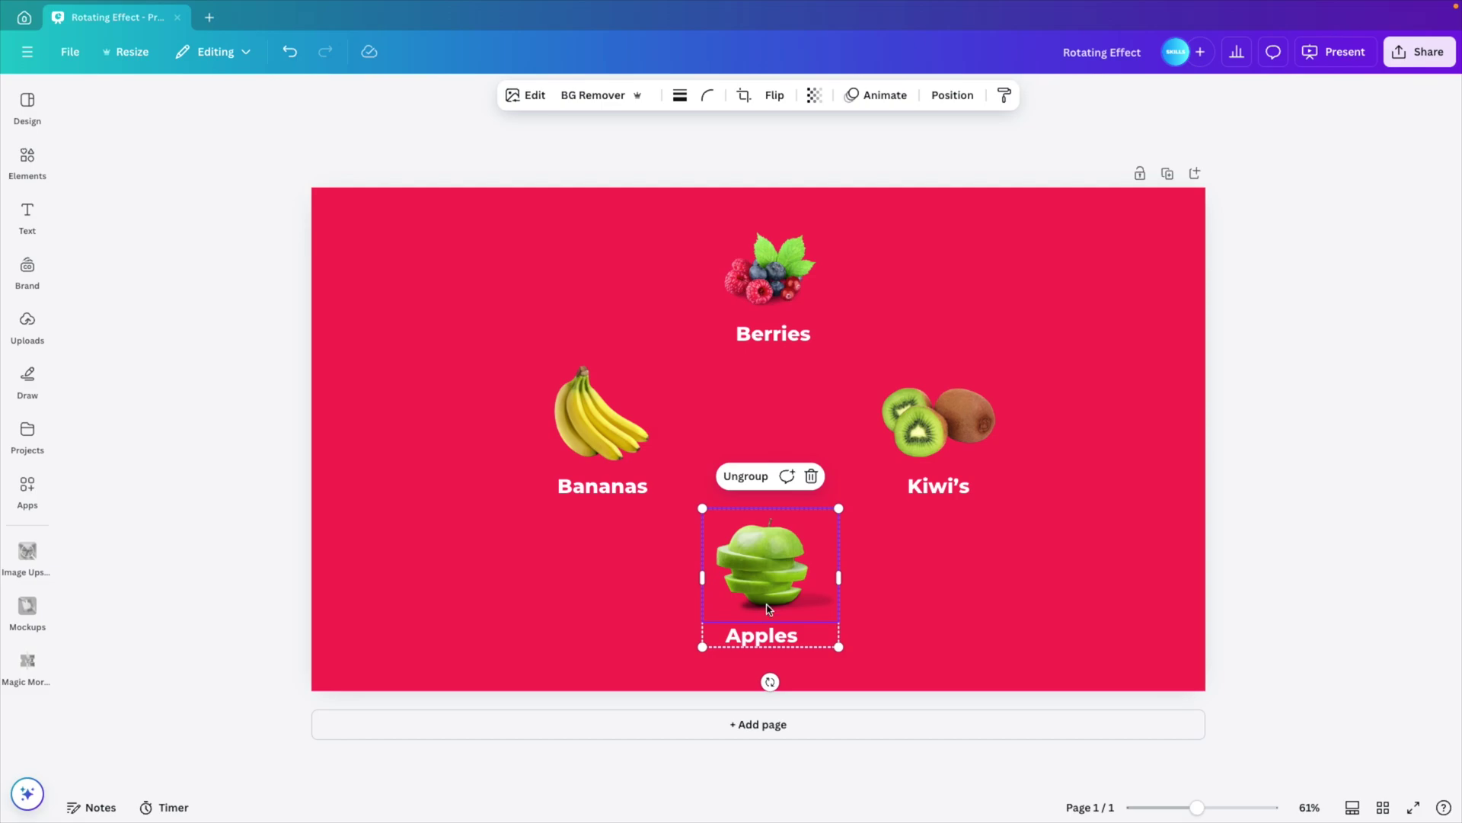
{"action": "left_click", "coordinate": [602, 438]}
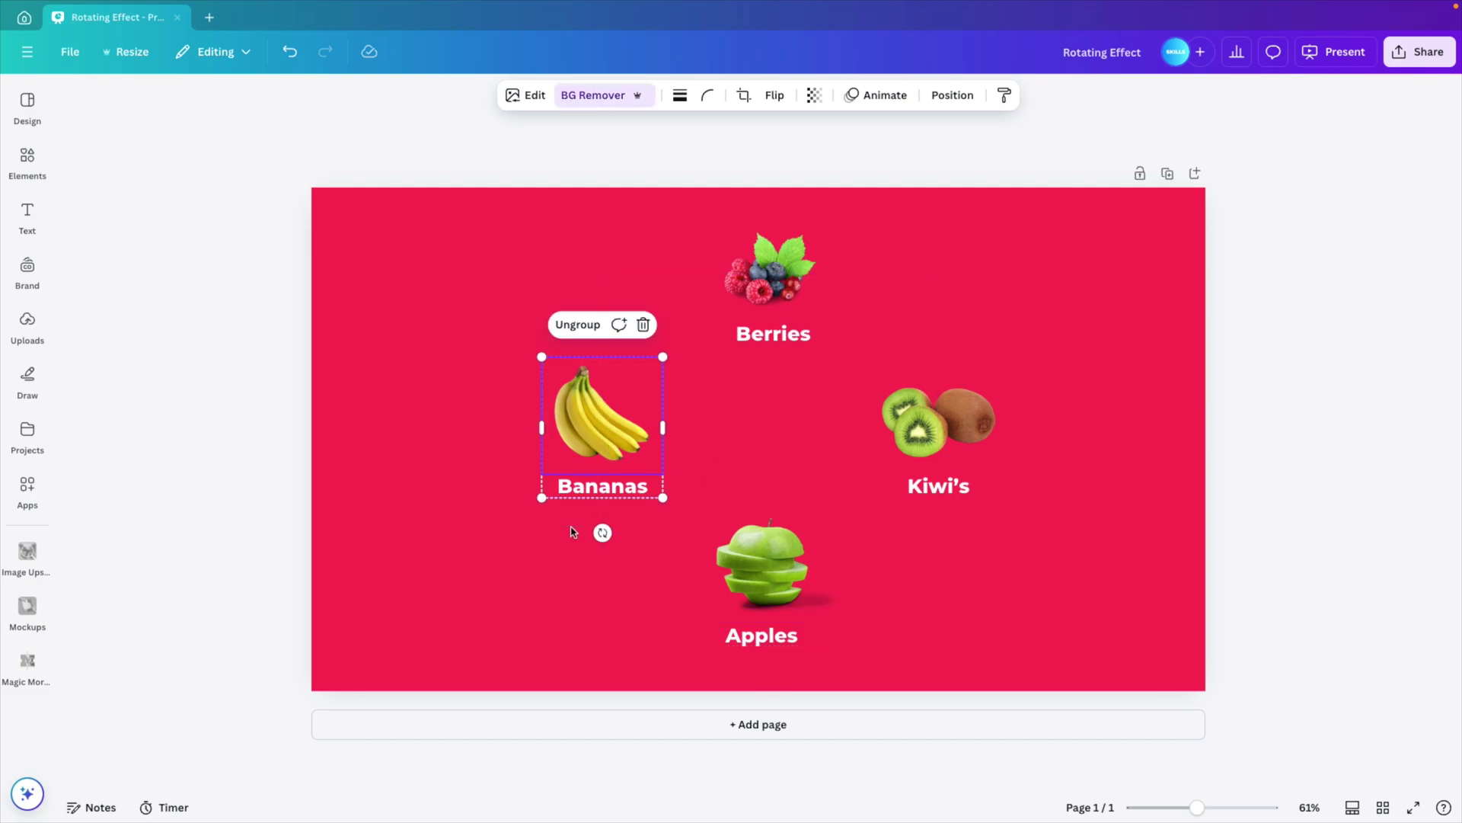
{"action": "left_click", "coordinate": [761, 410]}
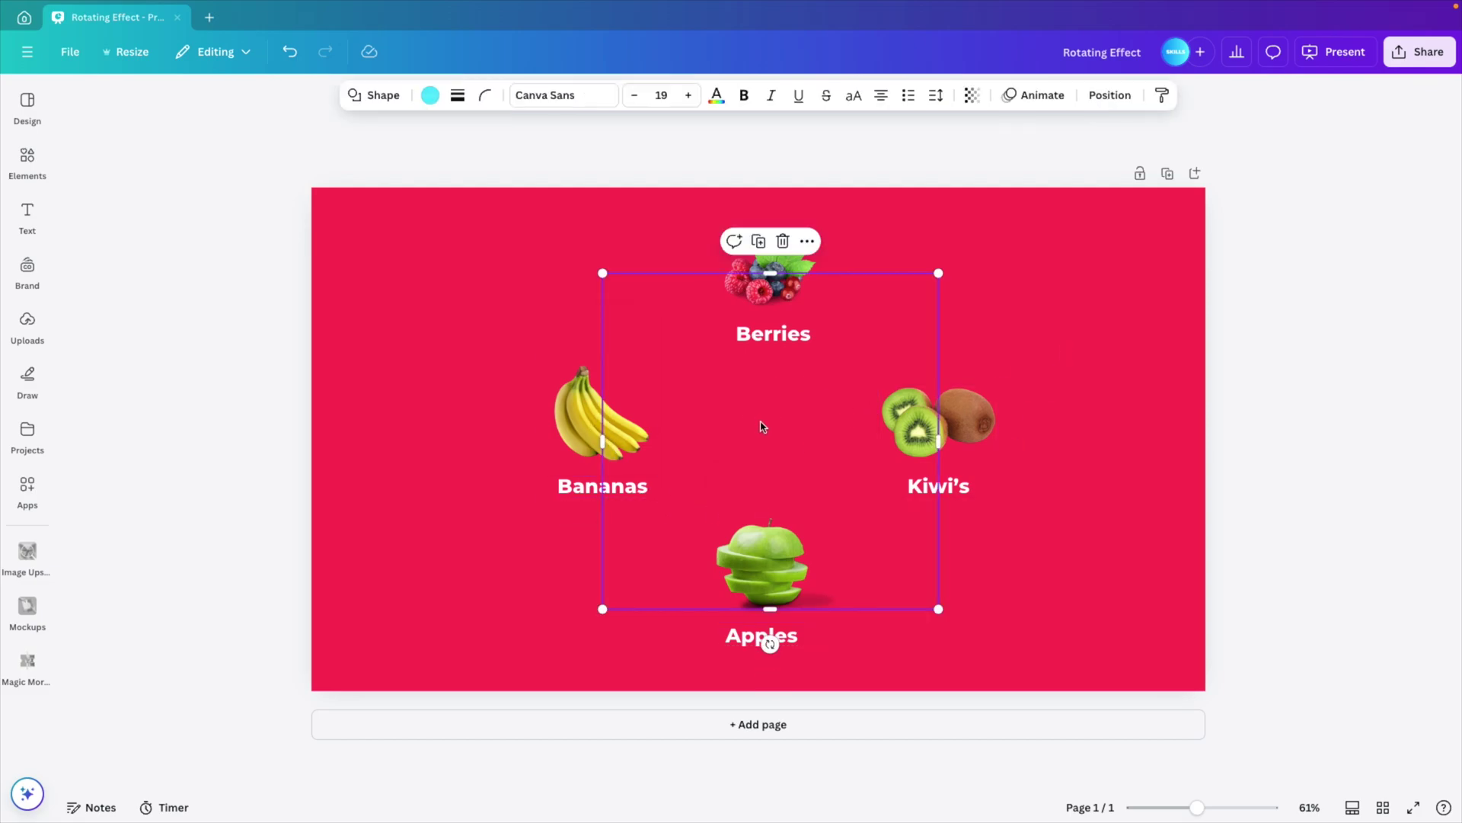
{"action": "left_click", "coordinate": [951, 248]}
{"action": "left_click", "coordinate": [774, 290]}
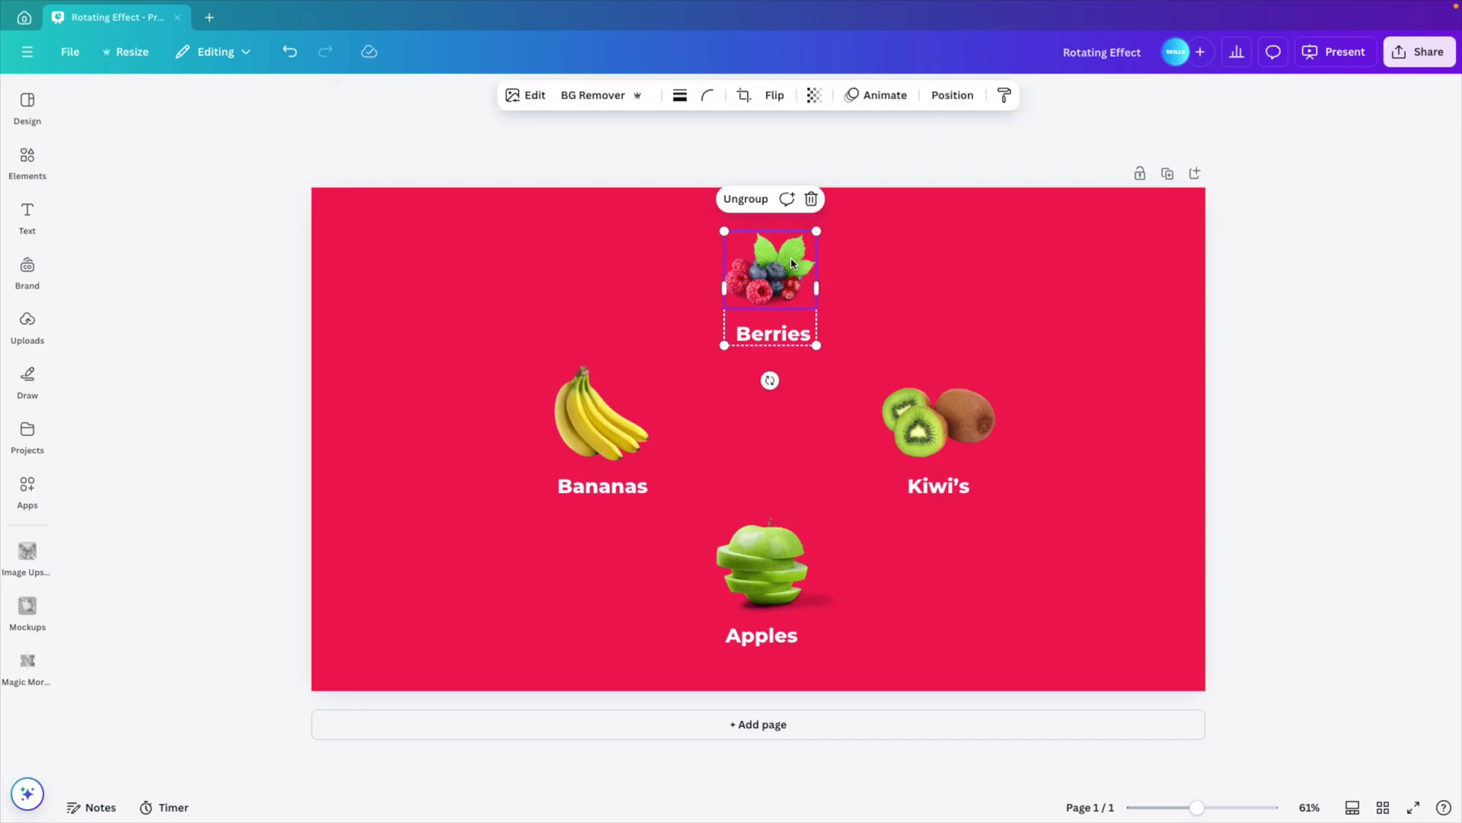
Rotate Kiwi's to 90°, Apples to -180° and Bananas to -90° so each faces the centre.
{"action": "left_click", "coordinate": [916, 413]}
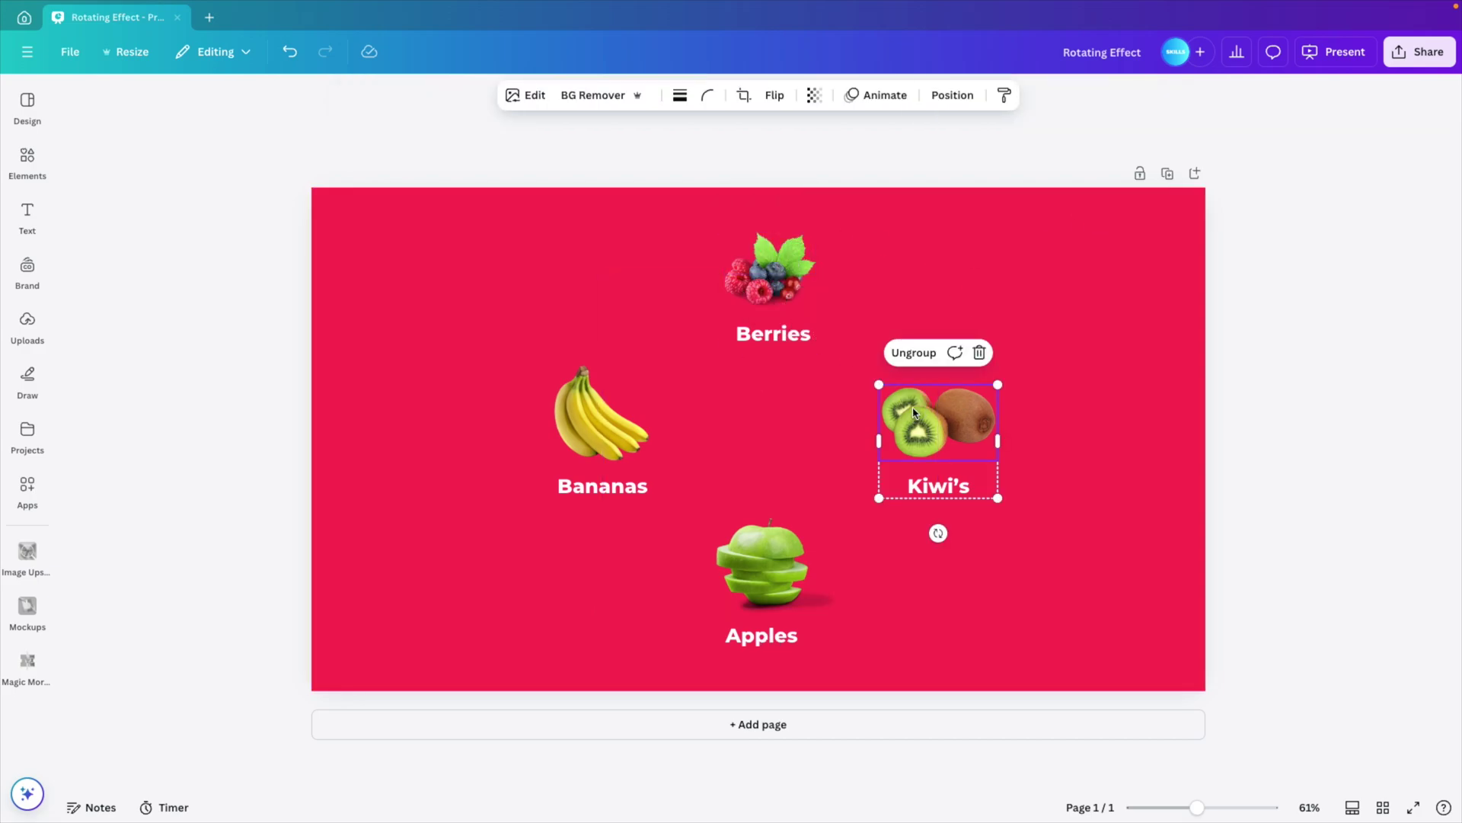
{"action": "left_click_drag", "start_coordinate": [937, 532], "coordinate": [828, 441]}
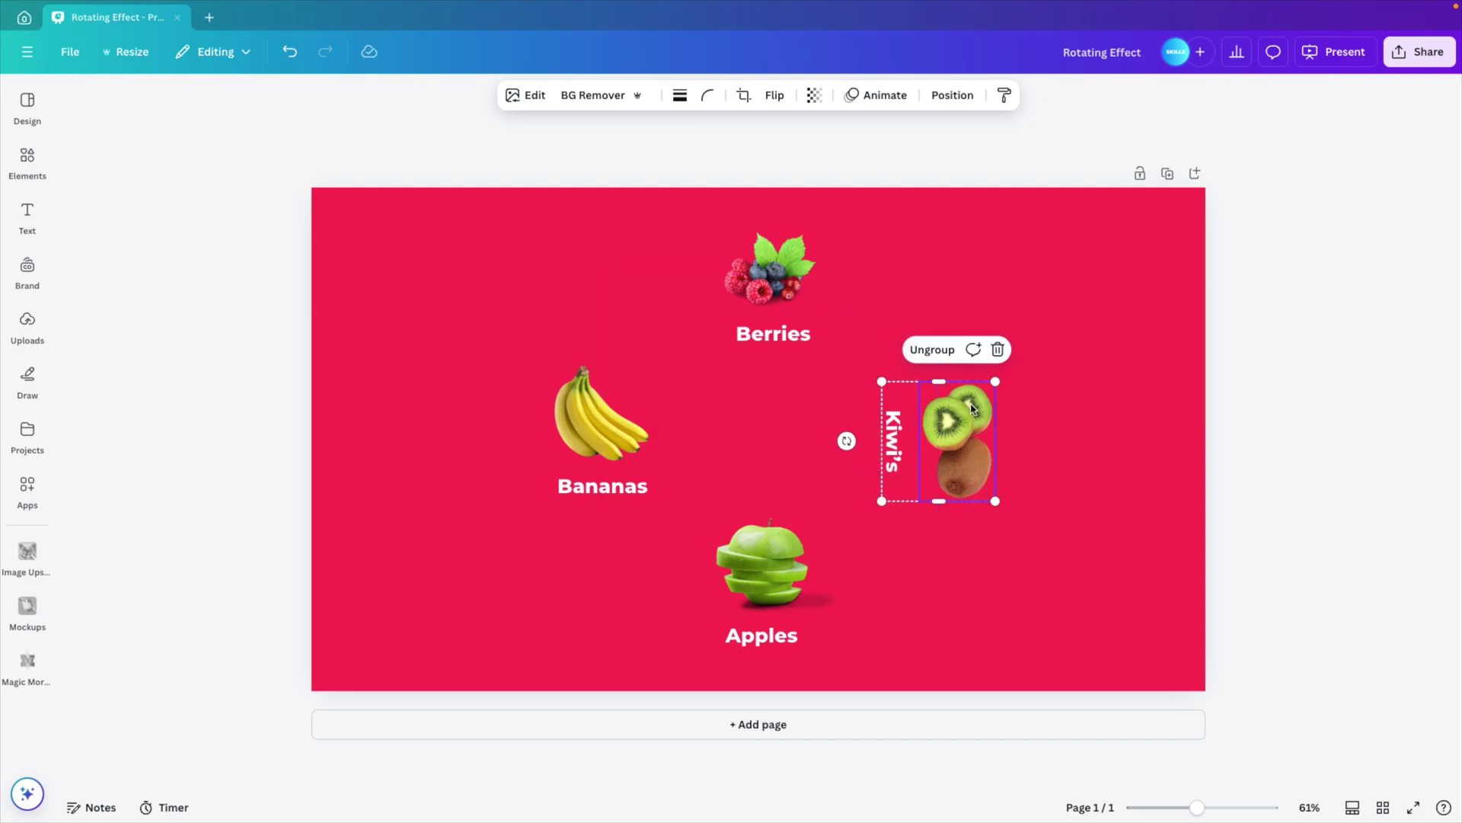
{"action": "left_click", "coordinate": [782, 582]}
{"action": "left_click_drag", "start_coordinate": [770, 679], "coordinate": [770, 430]}
{"action": "left_click", "coordinate": [601, 426]}
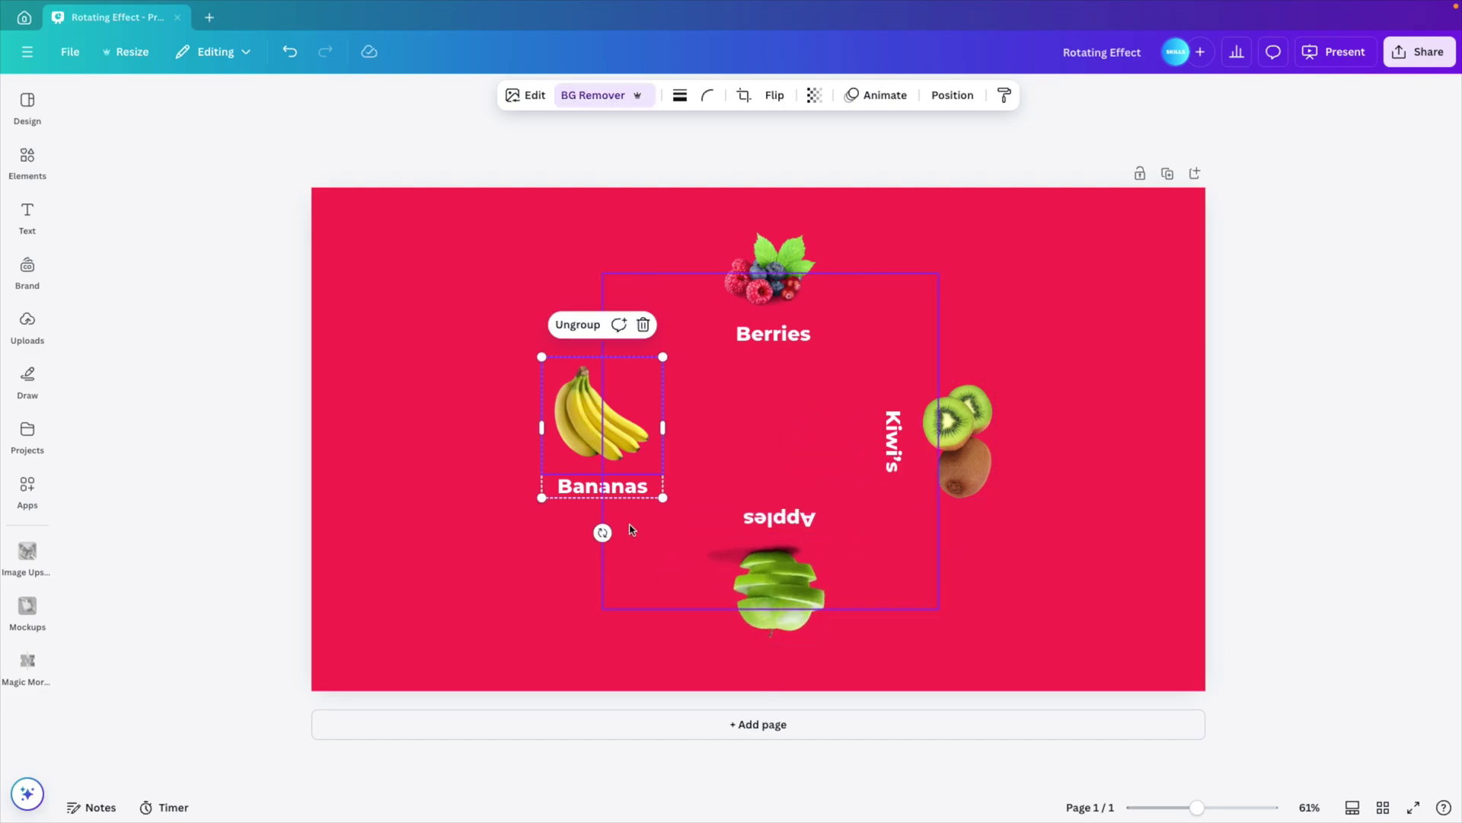
{"action": "left_click_drag", "start_coordinate": [603, 532], "coordinate": [701, 424]}
Marquee-select all four fruit groups with the circle and group them together.
{"action": "left_click", "coordinate": [973, 330]}
{"action": "left_click_drag", "start_coordinate": [1071, 238], "coordinate": [419, 611]}
{"action": "left_click", "coordinate": [723, 200]}
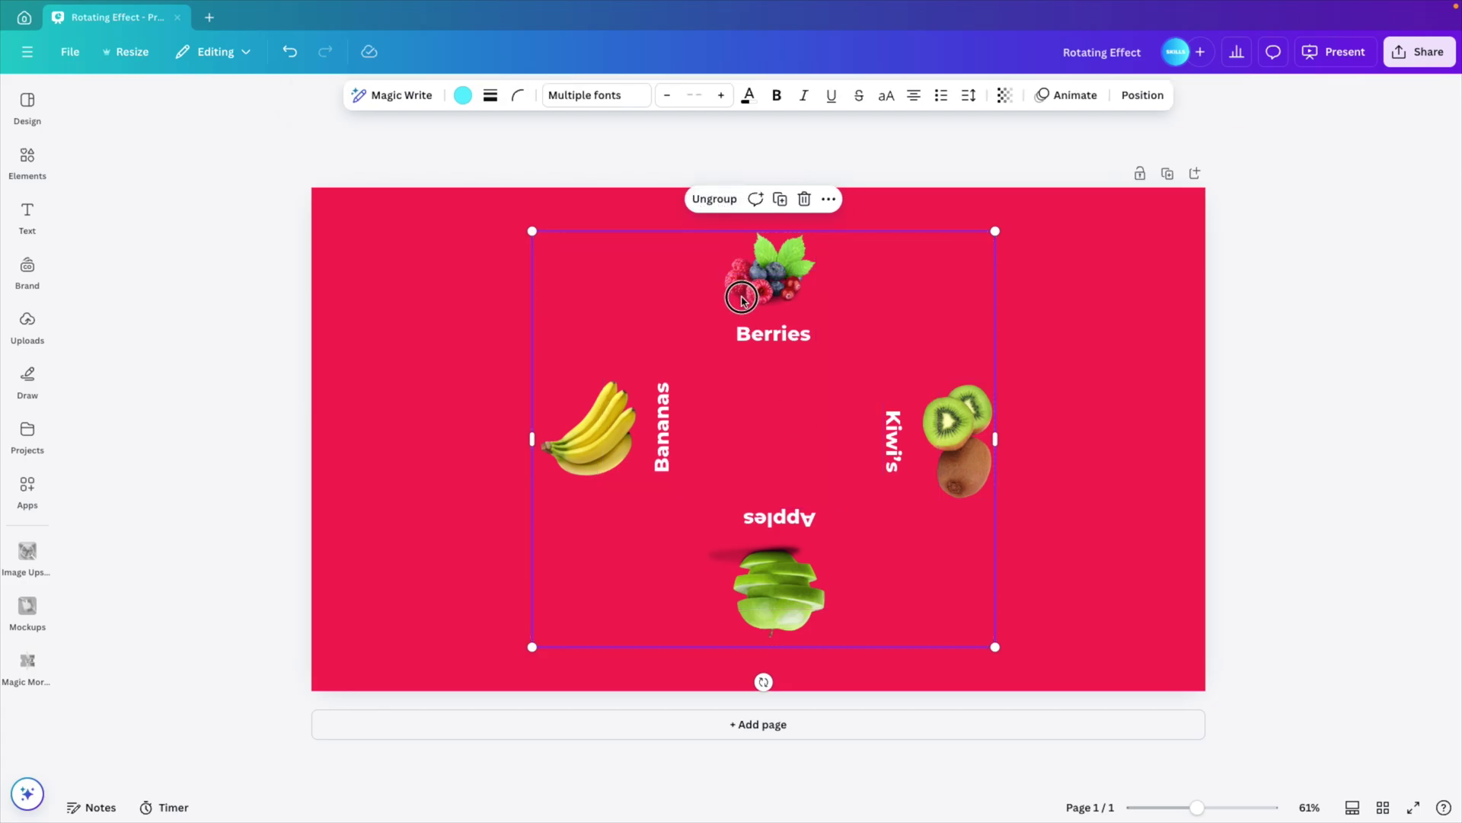
Duplicate the Berries page and zoom the view out to about 22%.
{"action": "left_click_drag", "start_coordinate": [727, 303], "coordinate": [730, 338]}
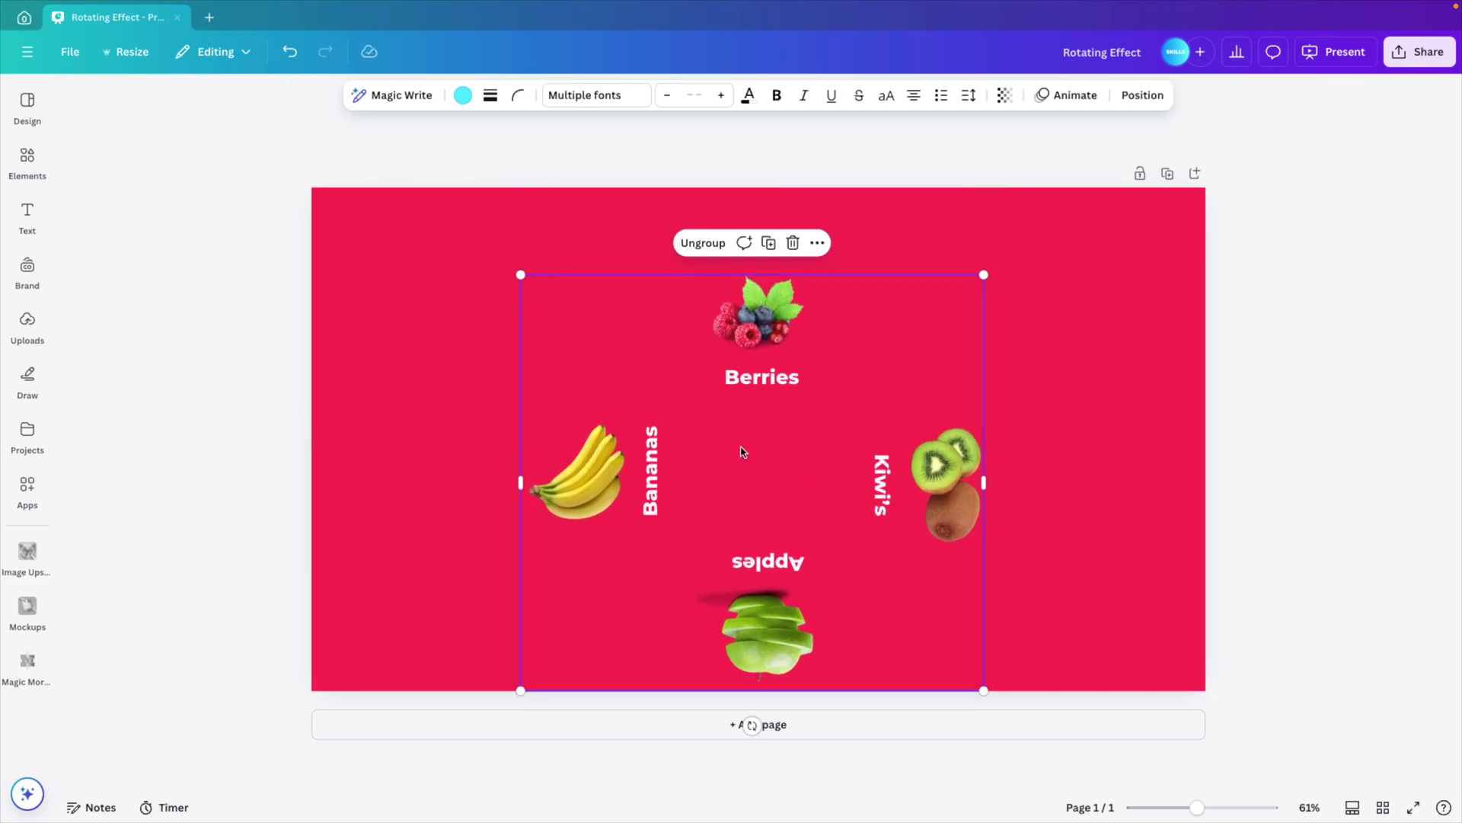
{"action": "key", "text": "ctrl+z"}
{"action": "left_click", "coordinate": [1168, 174]}
{"action": "scroll", "coordinate": [1019, 571], "scroll_direction": "down", "scroll_amount": 5}
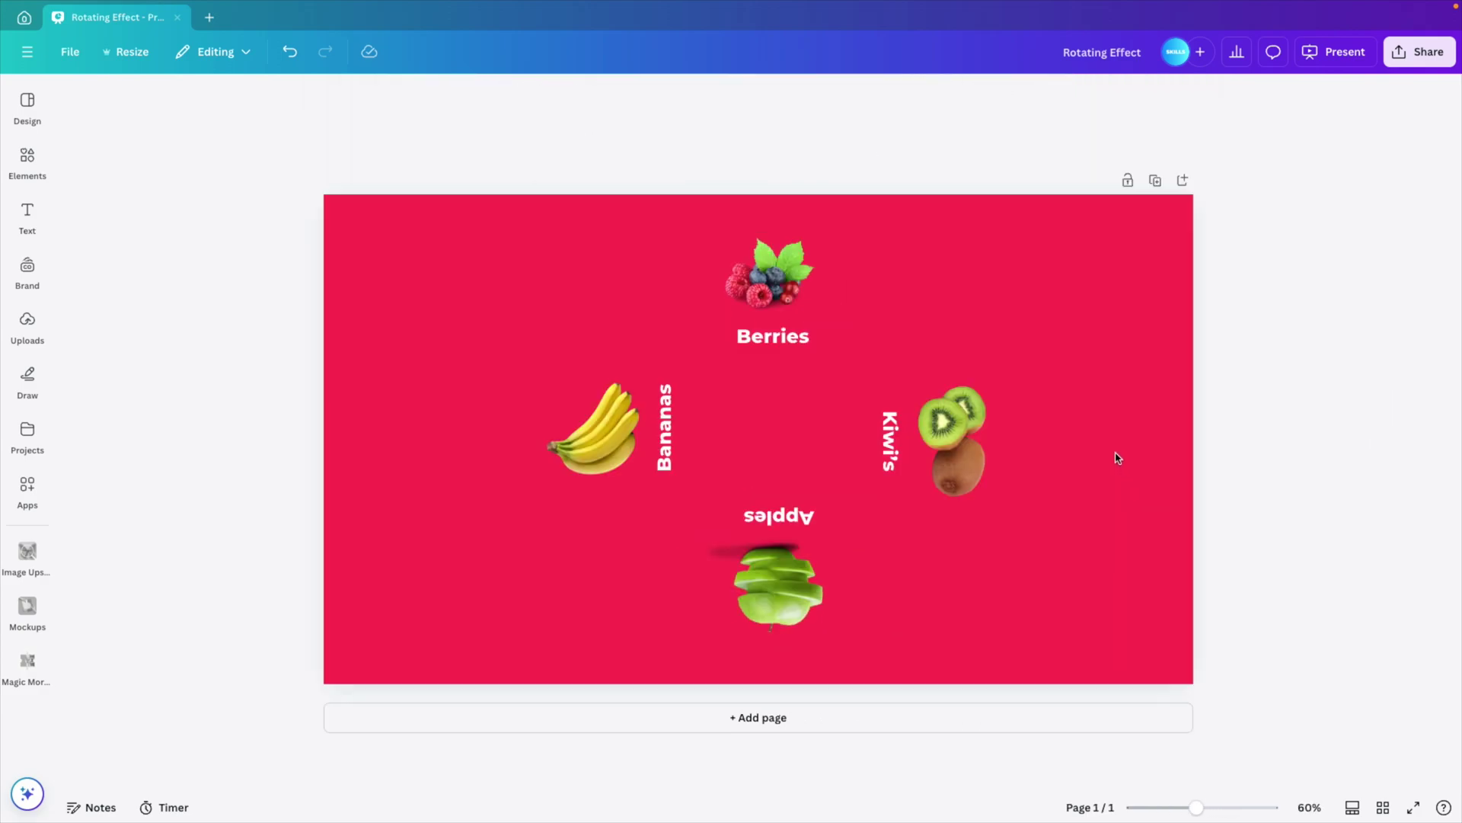
{"action": "scroll", "coordinate": [1117, 458], "scroll_direction": "down", "scroll_amount": 5}
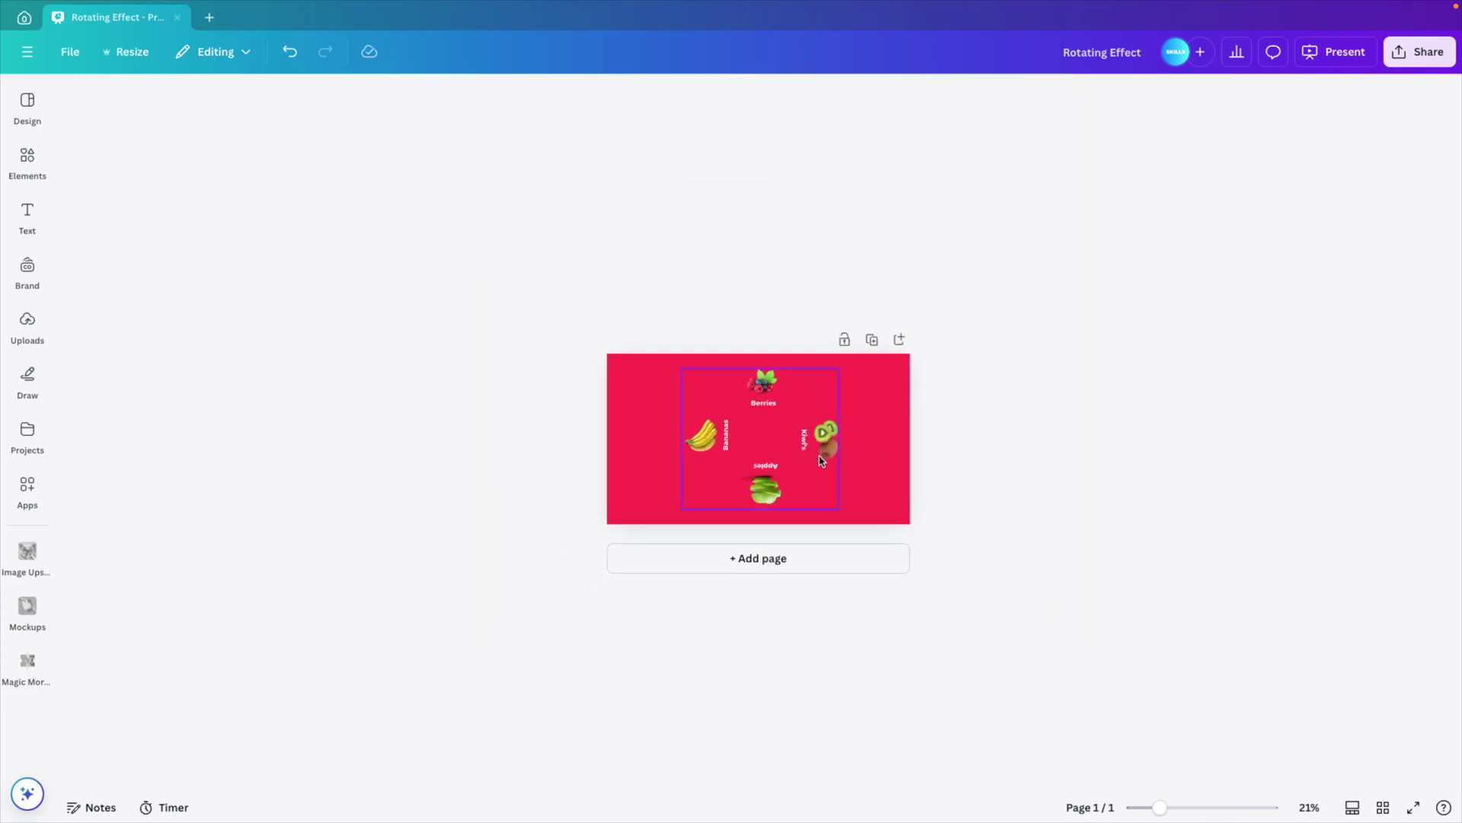
{"action": "mouse_move", "coordinate": [1160, 809]}
{"action": "left_mouse_down"}
{"action": "mouse_move", "coordinate": [1175, 808]}
{"action": "mouse_move", "coordinate": [1161, 809]}
{"action": "left_mouse_up"}
Scale the fruit ring far beyond the page and position it so only Berries shows.
{"action": "left_click", "coordinate": [794, 438]}
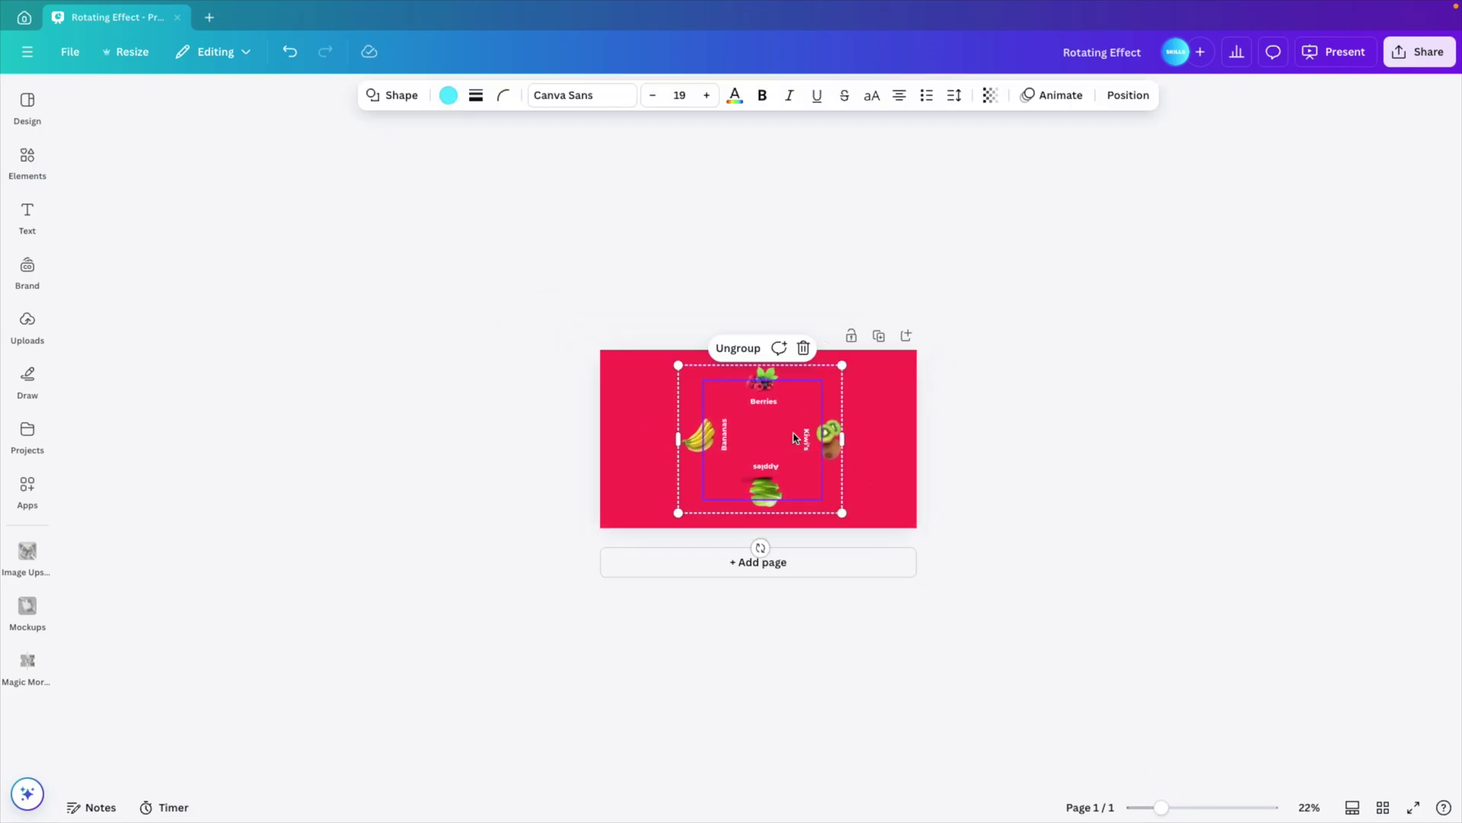
{"action": "left_click_drag", "start_coordinate": [843, 513], "coordinate": [1073, 702]}
{"action": "left_click_drag", "start_coordinate": [754, 464], "coordinate": [714, 610]}
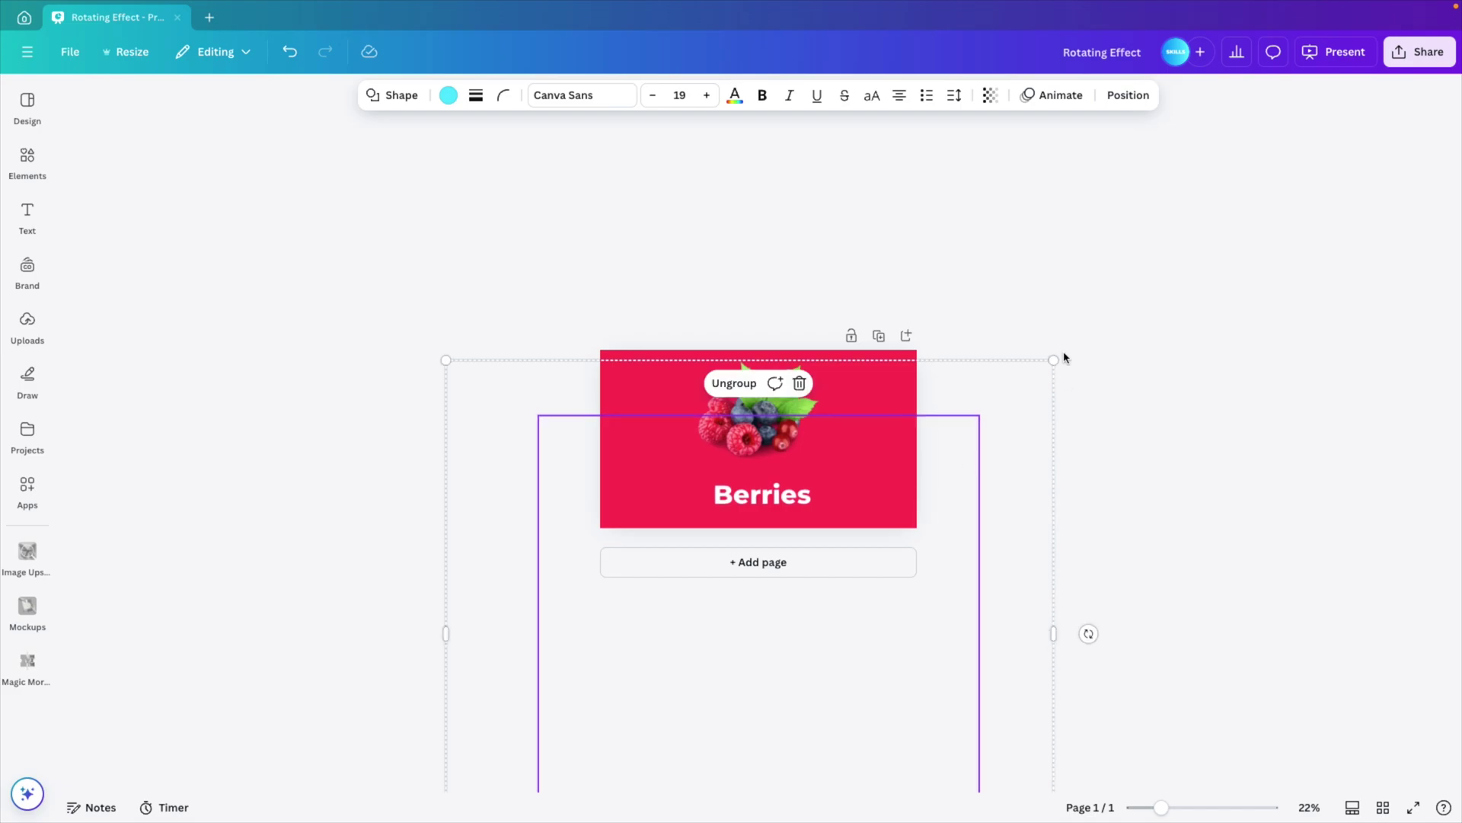
{"action": "left_click_drag", "start_coordinate": [1059, 358], "coordinate": [868, 529]}
{"action": "left_click_drag", "start_coordinate": [686, 539], "coordinate": [775, 466]}
{"action": "left_click", "coordinate": [775, 467]}
{"action": "key", "text": "ctrl+z"}
{"action": "key", "text": "Escape"}
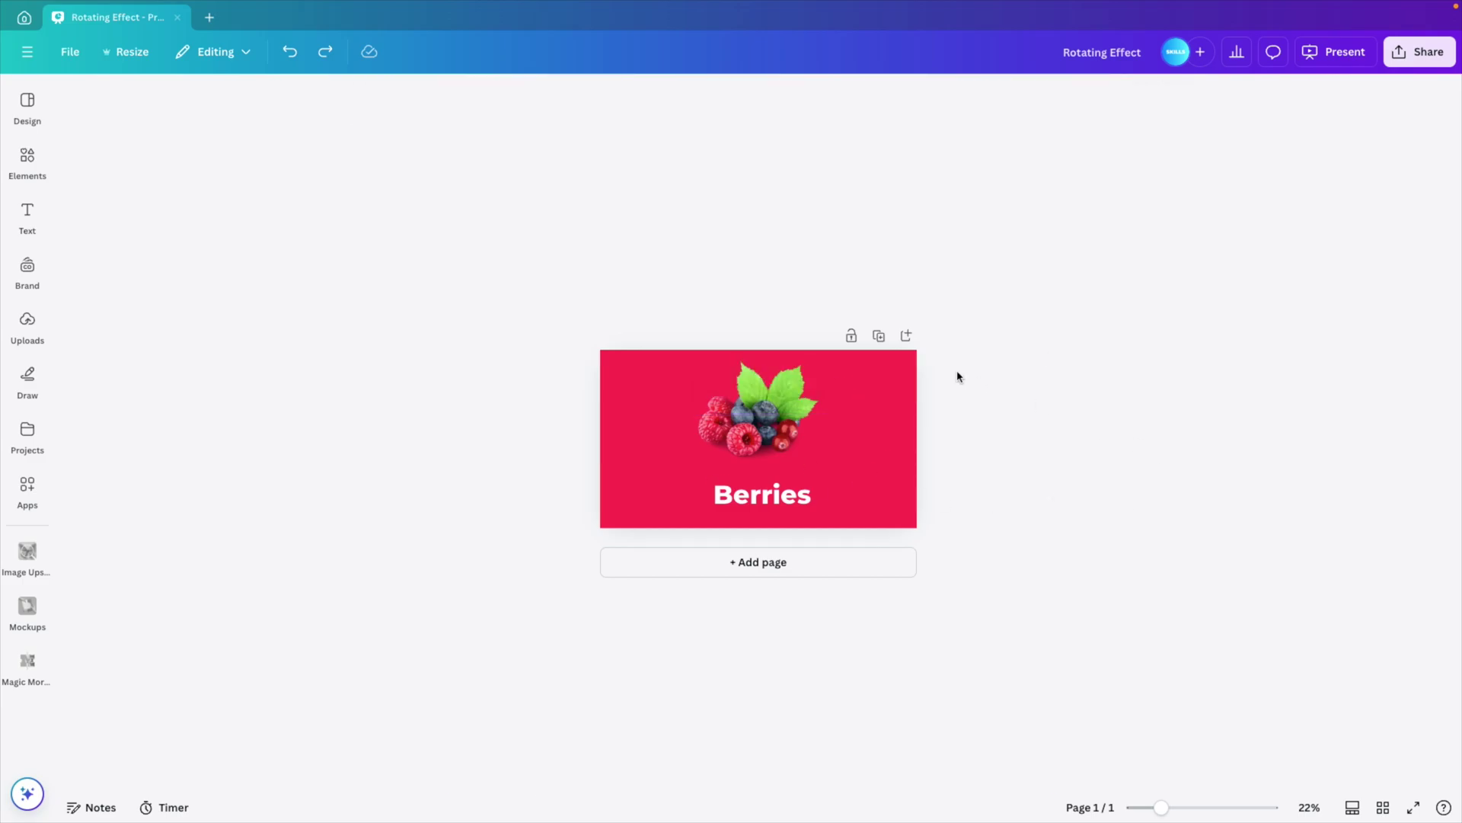
Duplicate the Berries page and rotate the fruit group -90° so Kiwi's shows on page 2.
{"action": "left_click", "coordinate": [879, 336]}
{"action": "left_click", "coordinate": [758, 550]}
{"action": "key", "text": "Escape"}
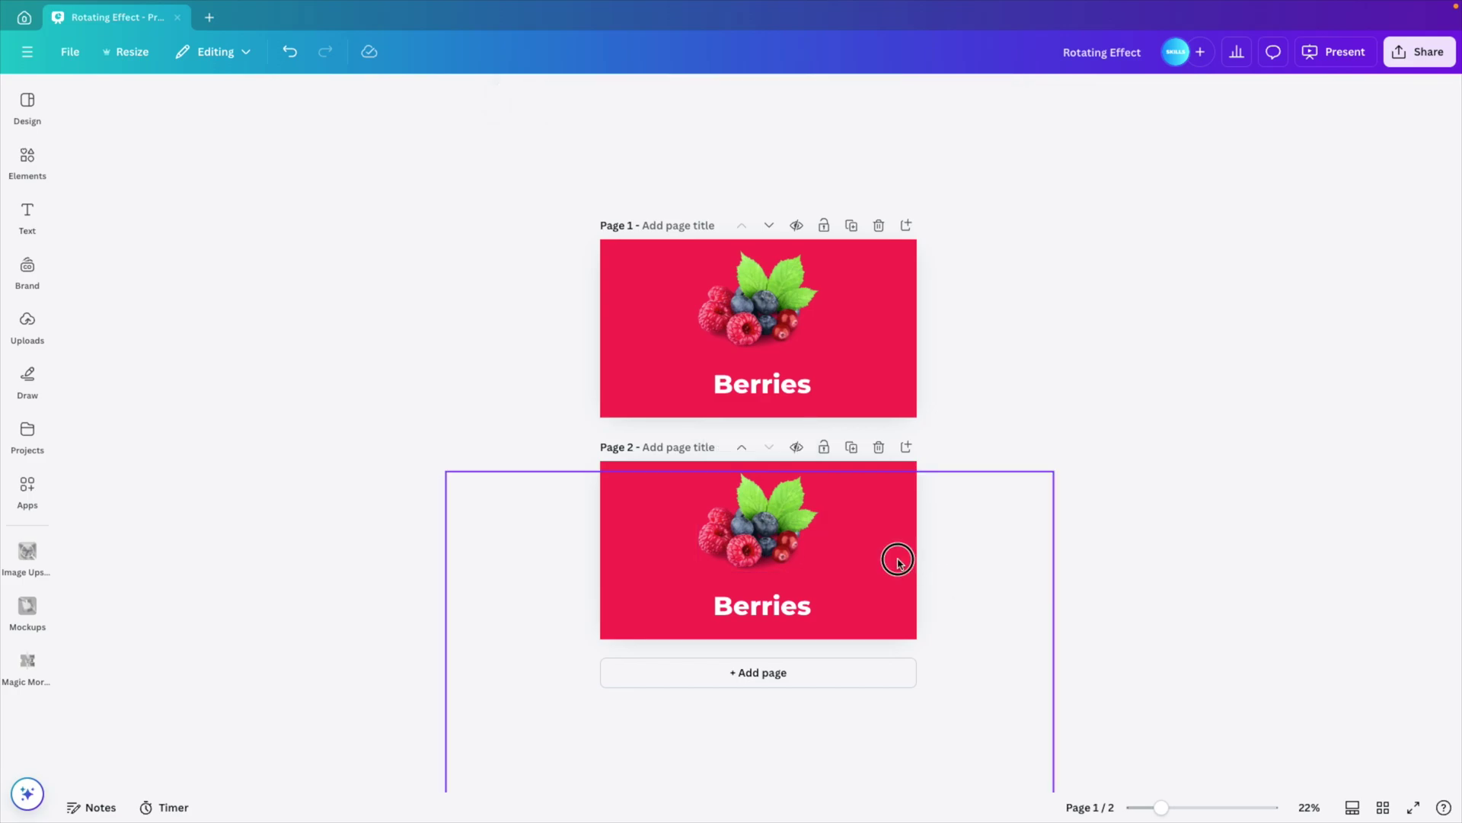
{"action": "left_click", "coordinate": [899, 560]}
{"action": "left_click_drag", "start_coordinate": [1088, 744], "coordinate": [746, 447]}
{"action": "left_click_drag", "start_coordinate": [816, 505], "coordinate": [822, 539]}
{"action": "key", "text": "ctrl+z"}
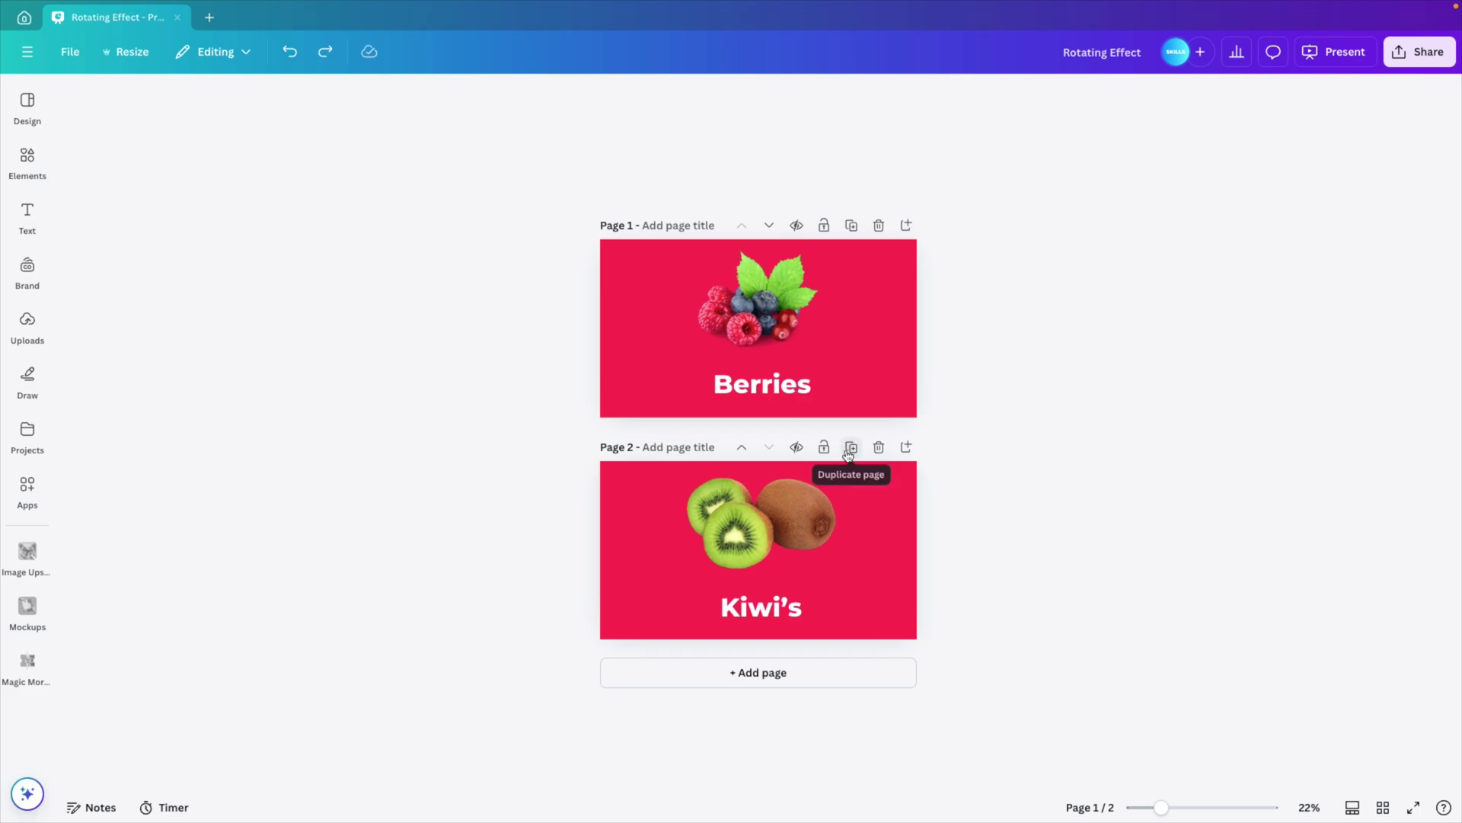
Duplicate the Kiwi's page and rotate the group until the apple stands upright on page 3.
{"action": "left_click", "coordinate": [851, 447]}
{"action": "left_click", "coordinate": [1034, 650]}
{"action": "left_click_drag", "start_coordinate": [1067, 683], "coordinate": [761, 479]}
{"action": "left_click_drag", "start_coordinate": [414, 686], "coordinate": [1032, 390]}
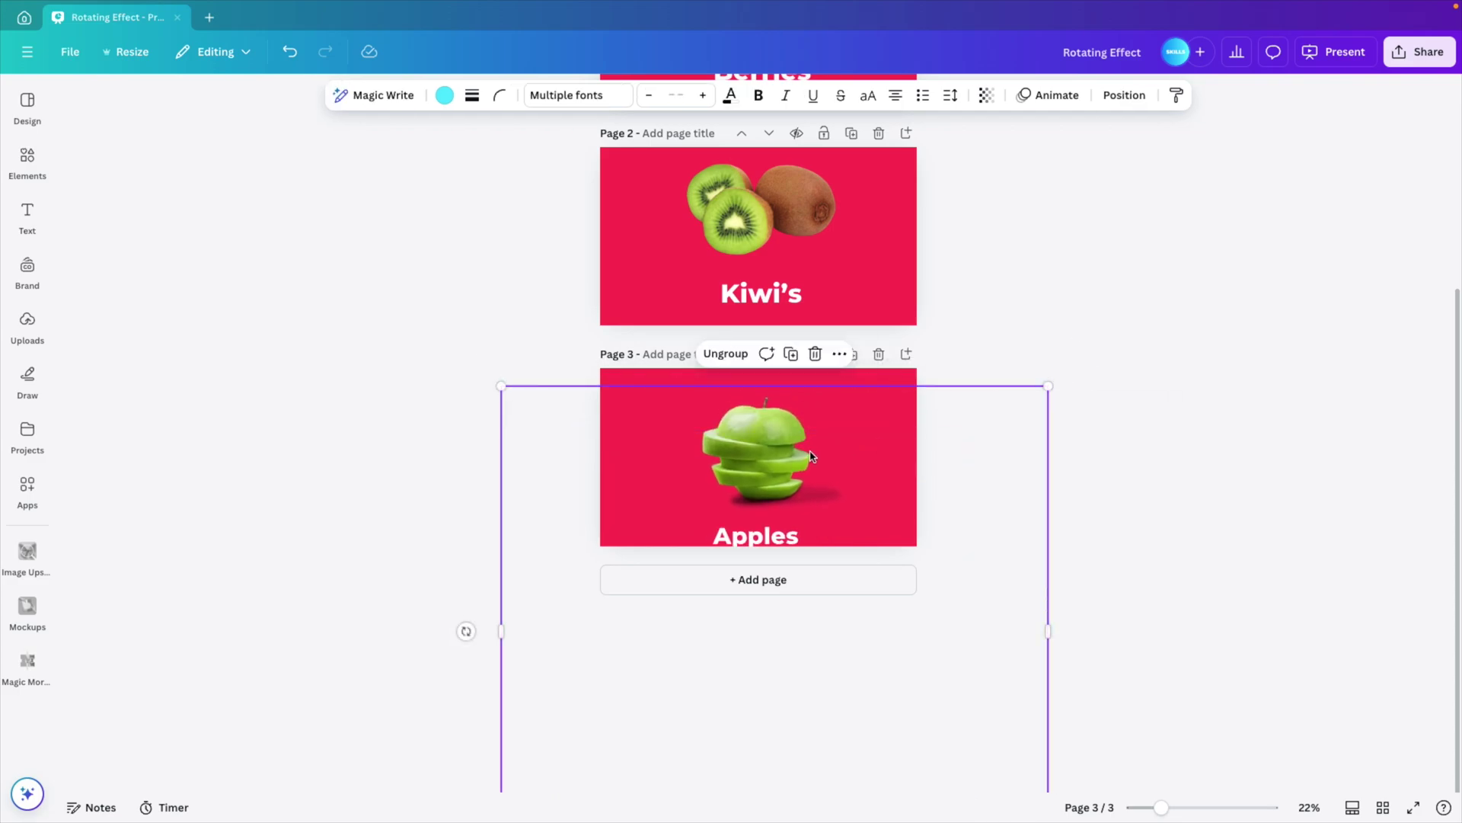
{"action": "left_click_drag", "start_coordinate": [811, 456], "coordinate": [808, 437]}
Duplicate the Apples page and rotate the group so Bananas shows on page 4.
{"action": "left_click", "coordinate": [851, 354]}
{"action": "left_click", "coordinate": [845, 620]}
{"action": "left_click", "coordinate": [846, 620]}
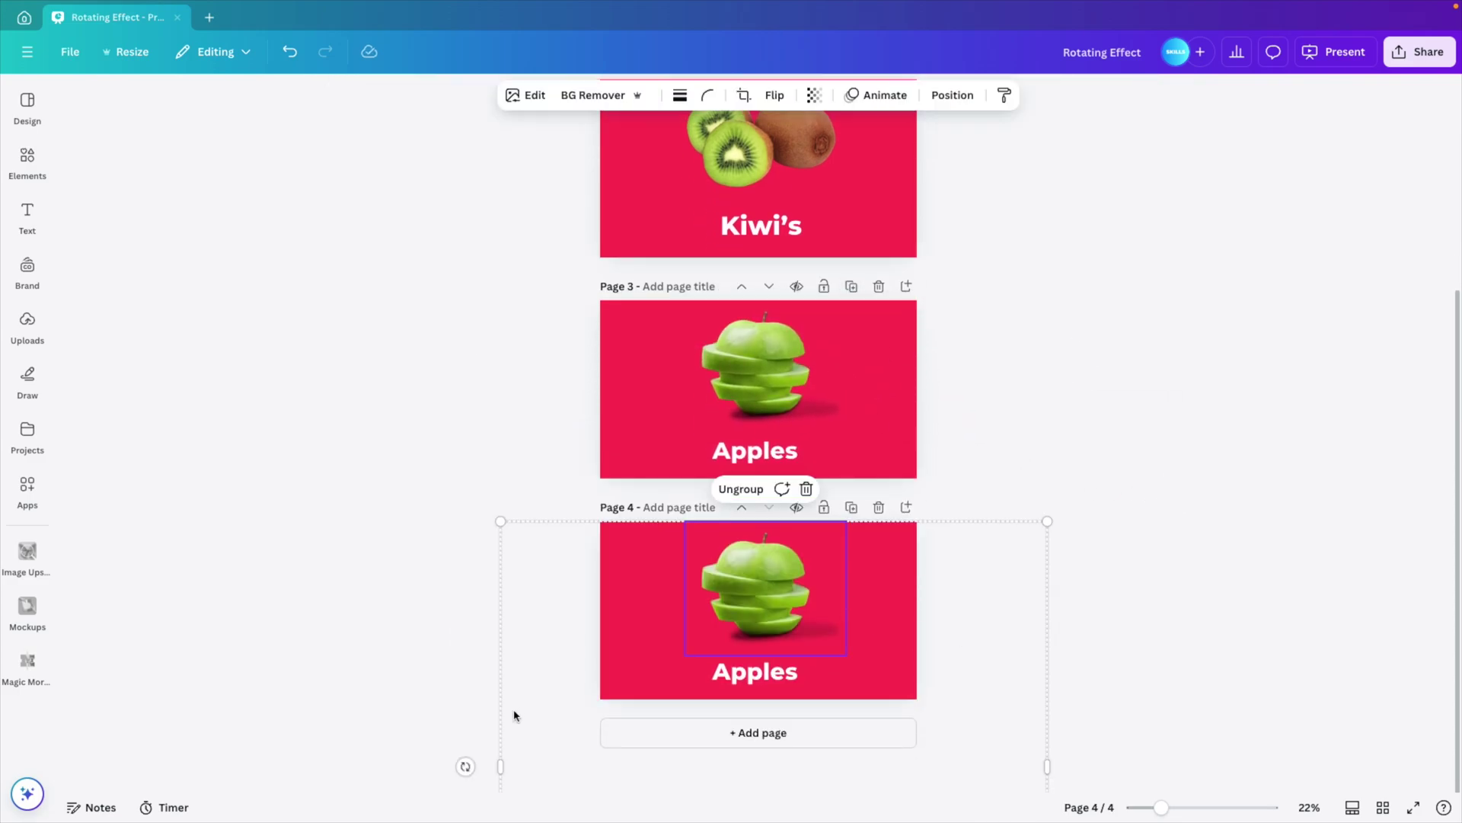
{"action": "scroll", "coordinate": [464, 764], "scroll_direction": "down", "scroll_amount": 4}
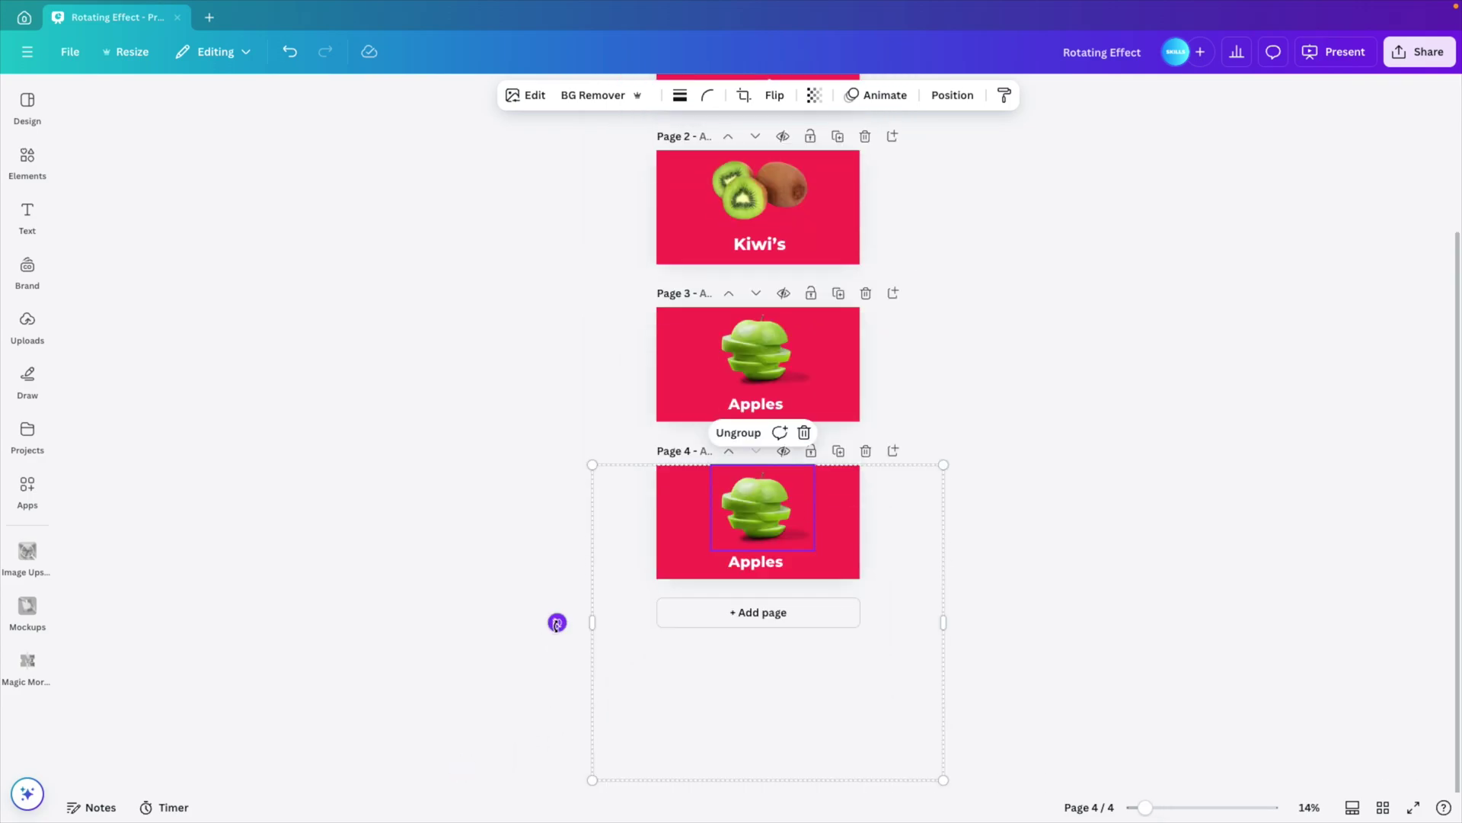
{"action": "left_click_drag", "start_coordinate": [558, 623], "coordinate": [772, 695]}
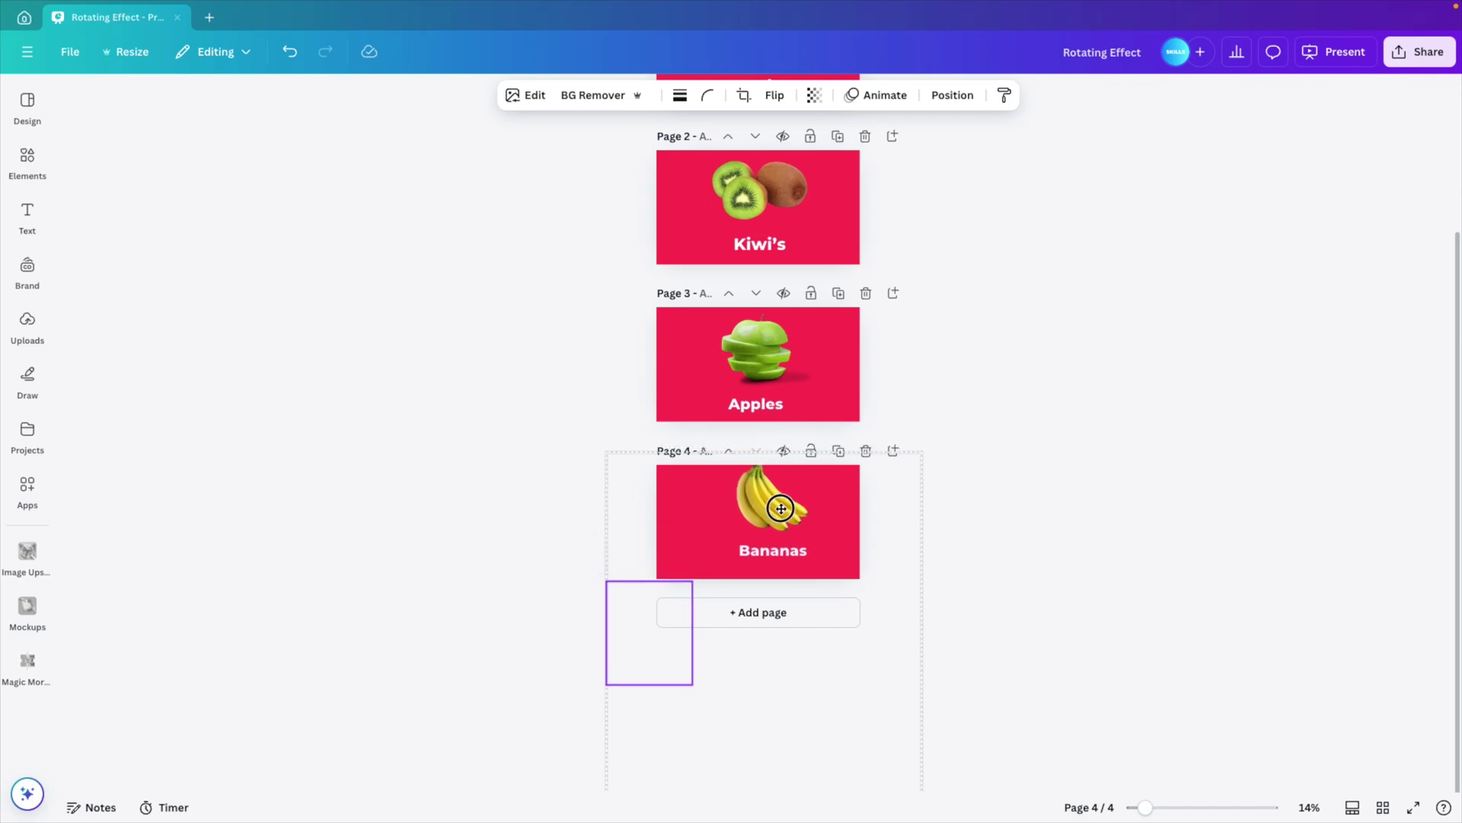
Give the Kiwi's page a light green background found by searching 'green'.
{"action": "left_click", "coordinate": [994, 542]}
{"action": "scroll", "coordinate": [994, 543], "scroll_direction": "up", "scroll_amount": 3}
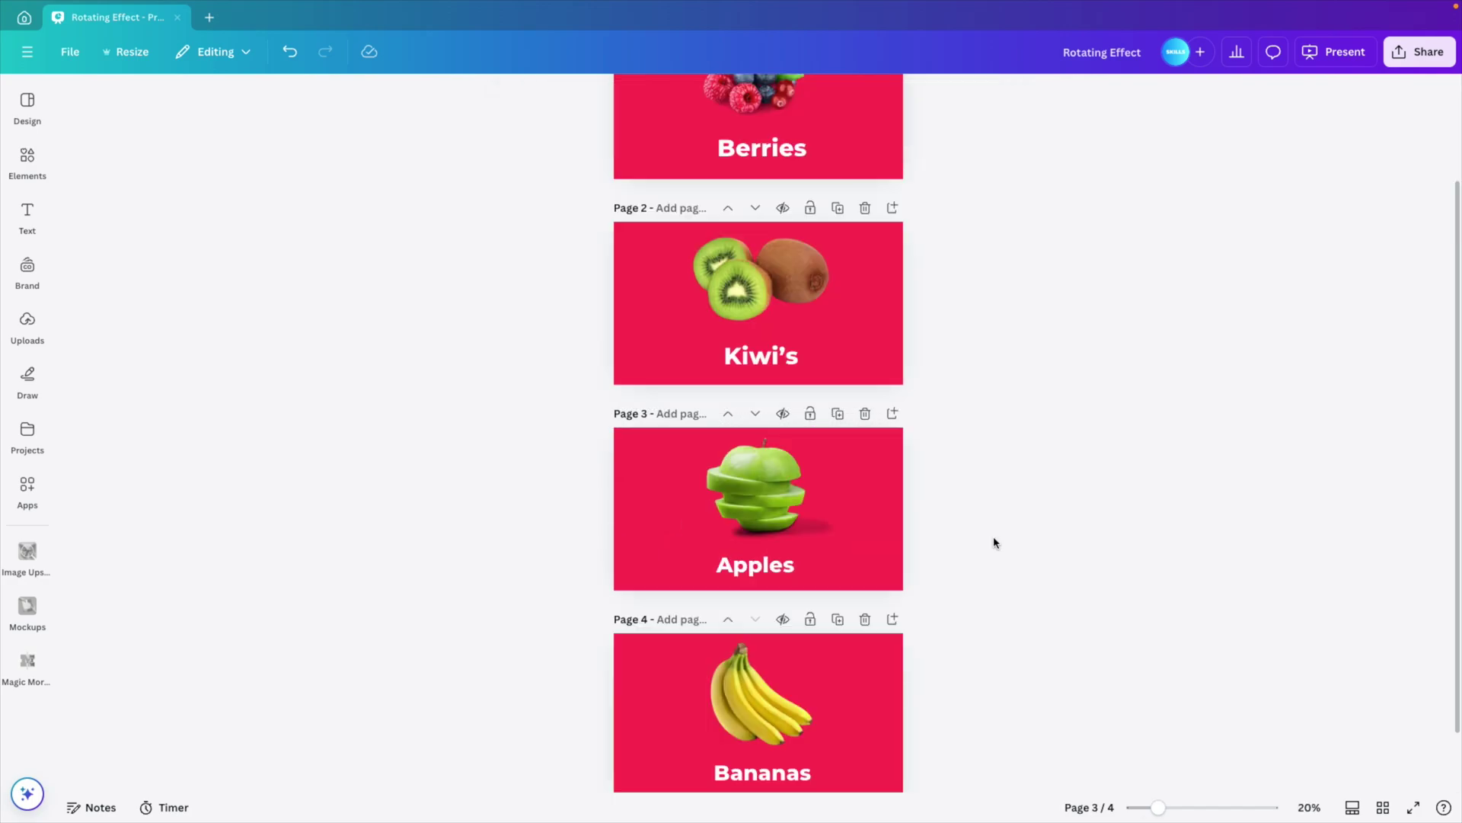
{"action": "left_click", "coordinate": [890, 231]}
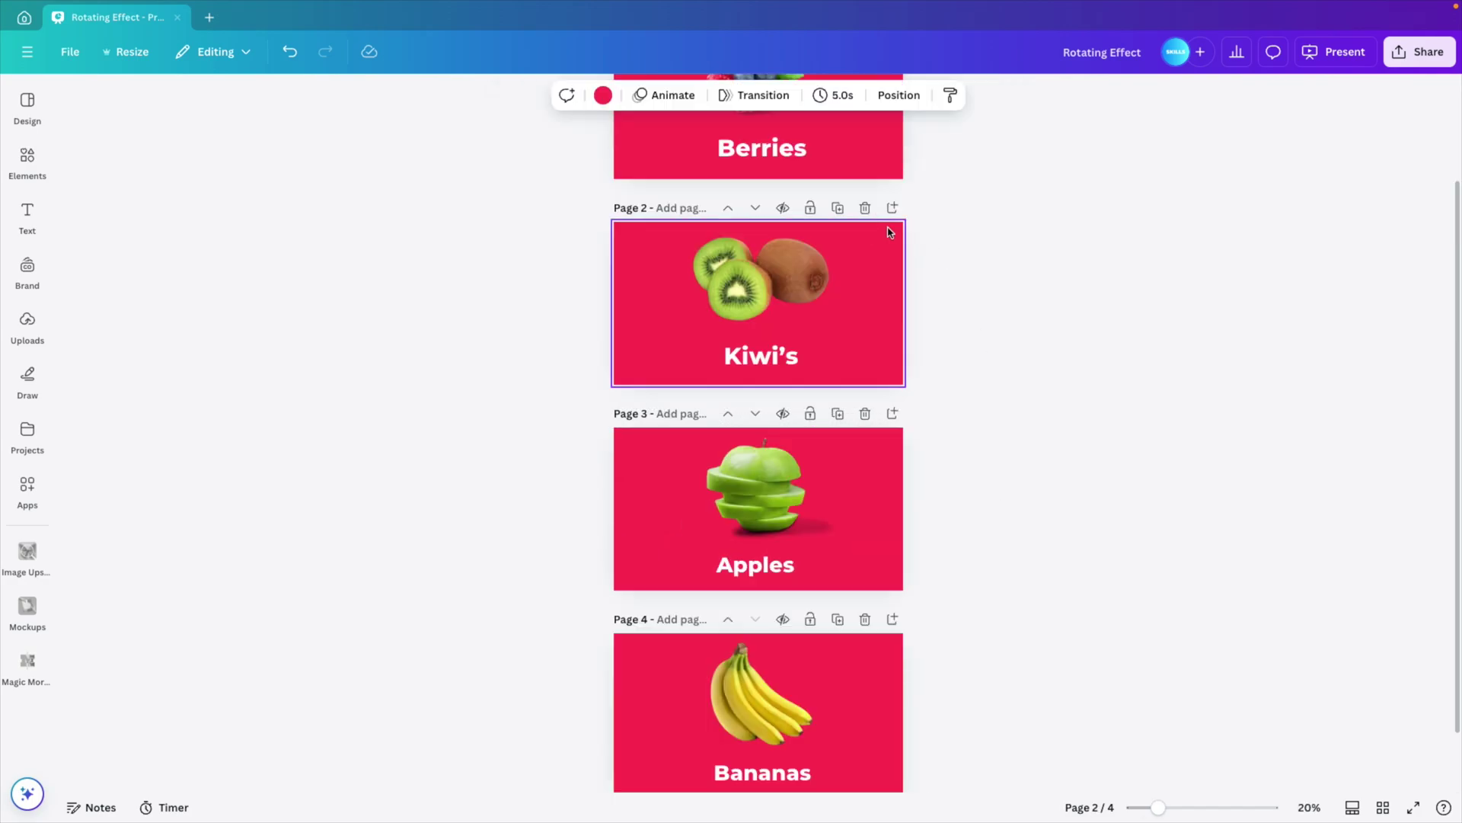
{"action": "left_click", "coordinate": [602, 95]}
{"action": "left_click", "coordinate": [167, 139]}
{"action": "type", "text": "green"}
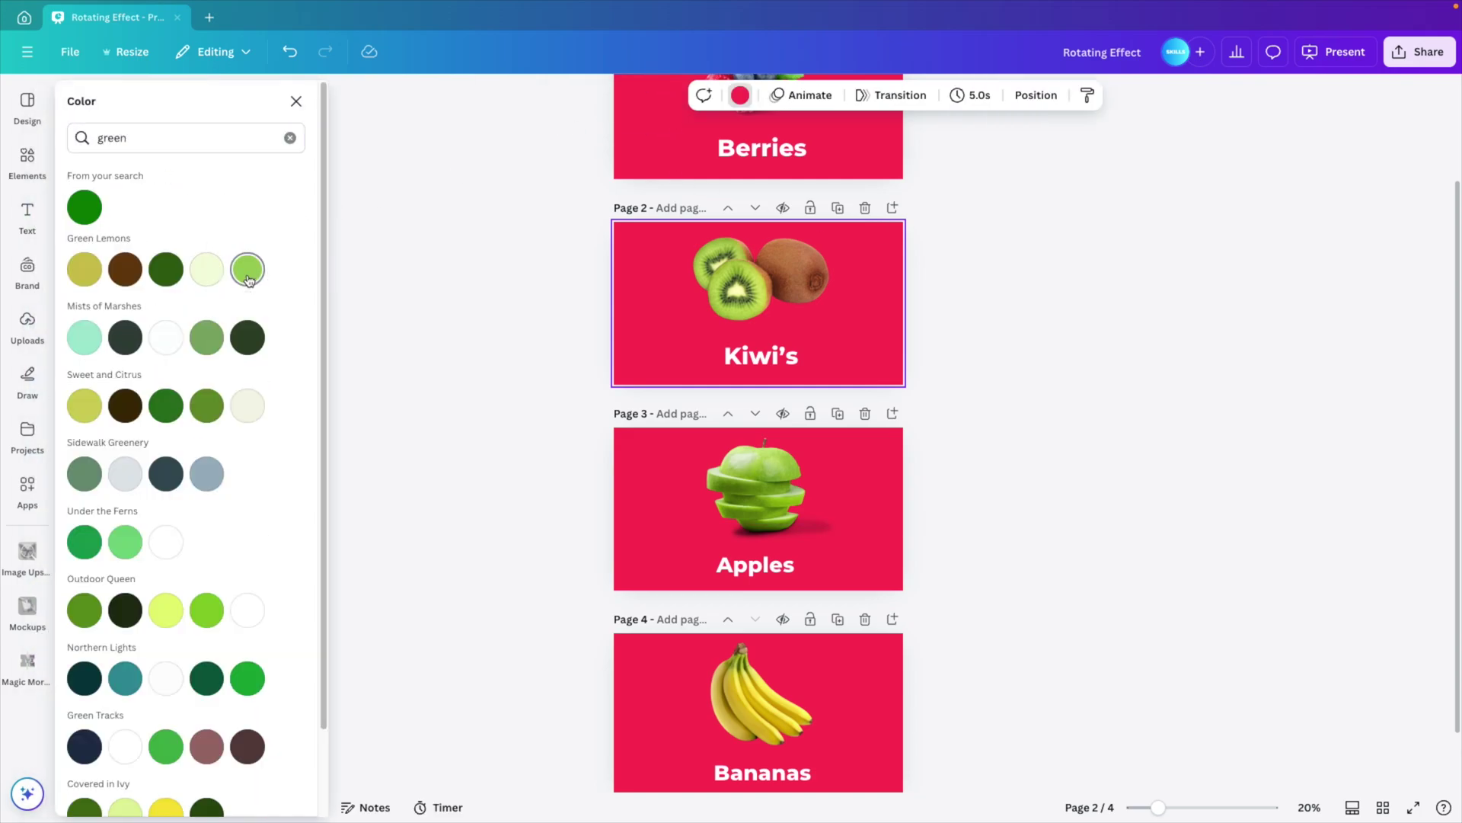
{"action": "left_click", "coordinate": [248, 274]}
Give the Apples page a blue background found by searching 'blue'.
{"action": "left_click", "coordinate": [857, 457]}
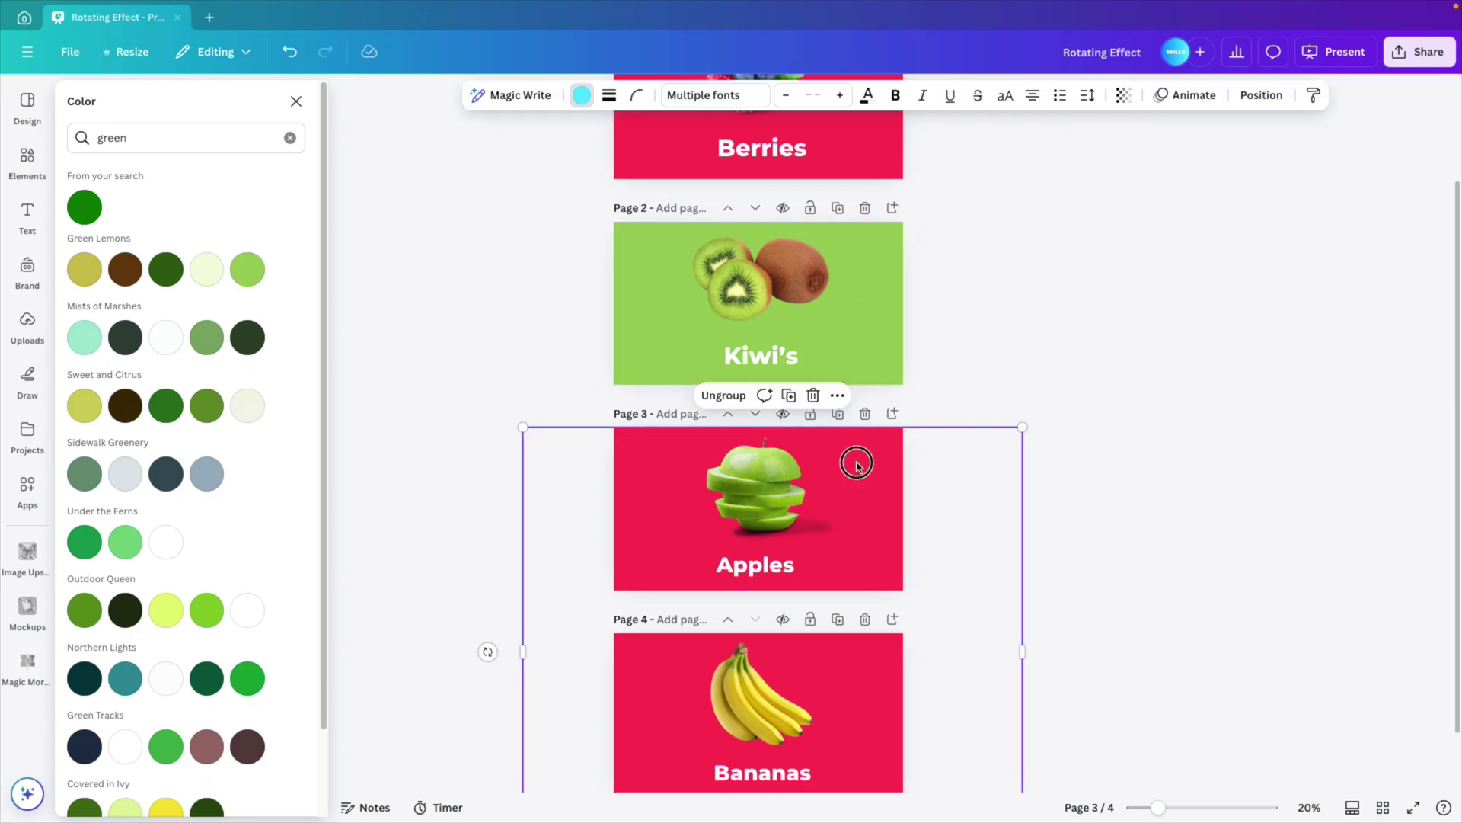
{"action": "left_click", "coordinate": [810, 505]}
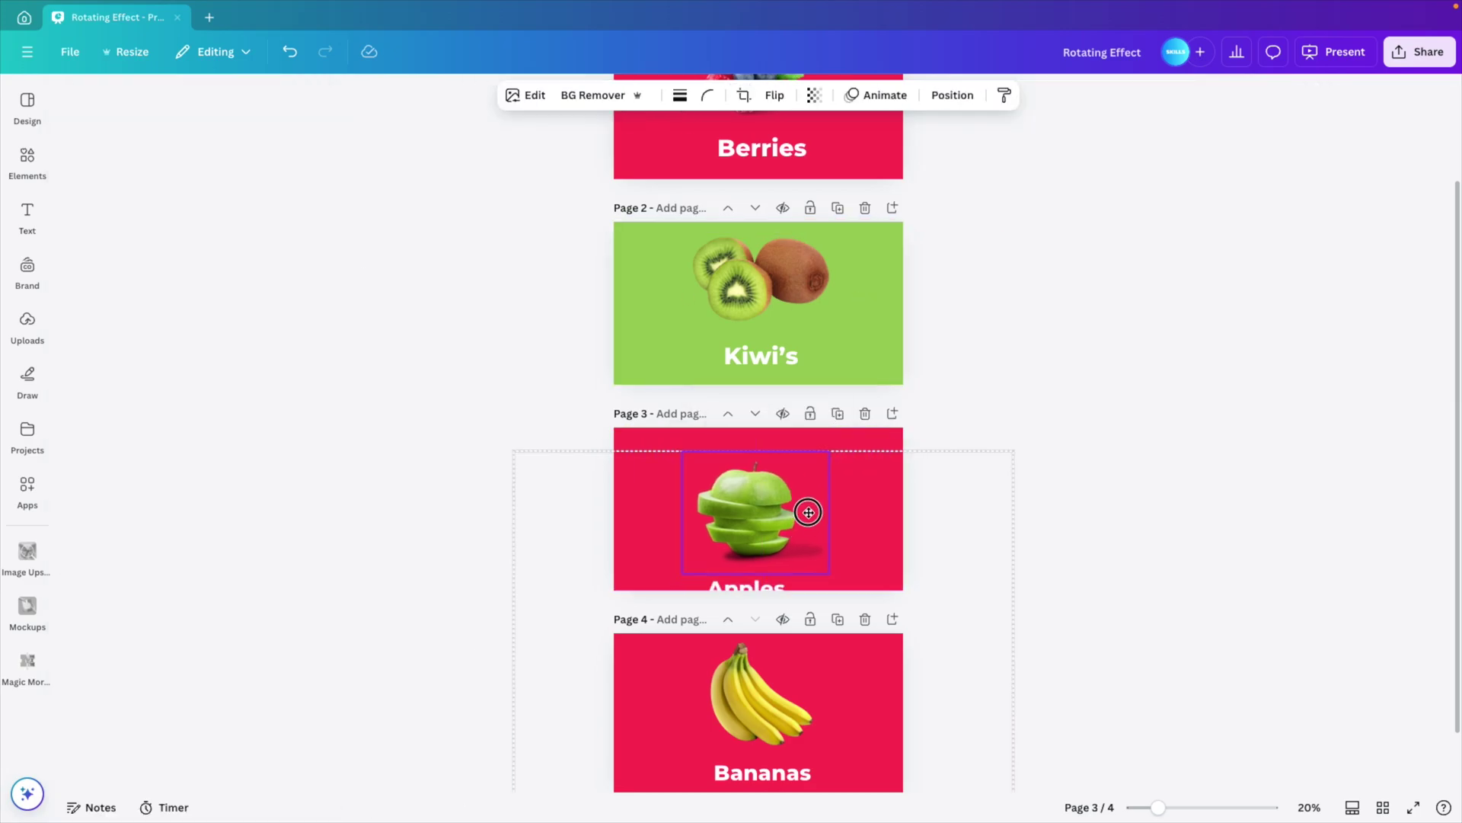
{"action": "left_click", "coordinate": [876, 441]}
{"action": "left_click", "coordinate": [602, 96]}
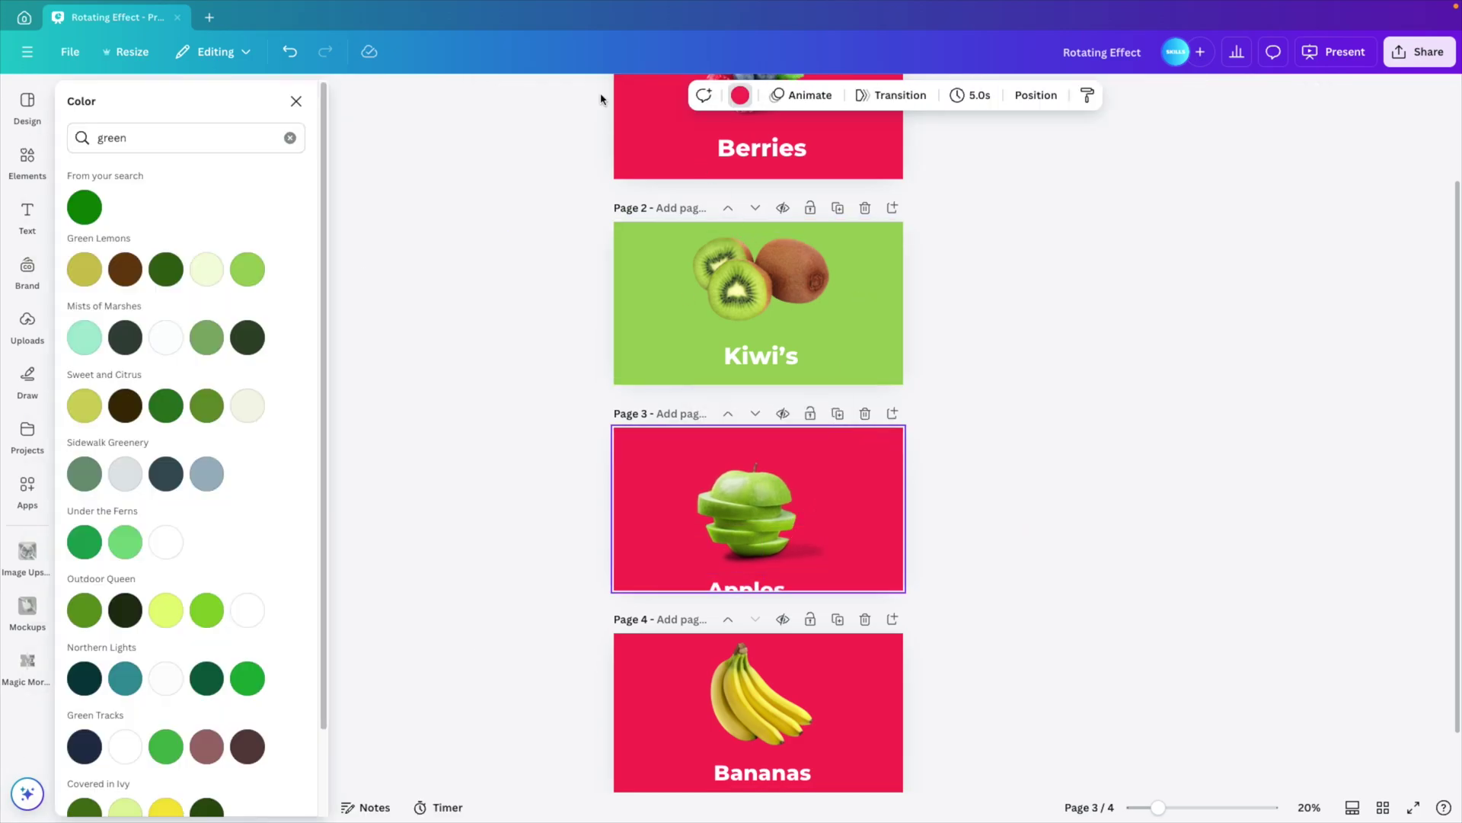
{"action": "double_click", "coordinate": [135, 144]}
{"action": "type", "text": "blue"}
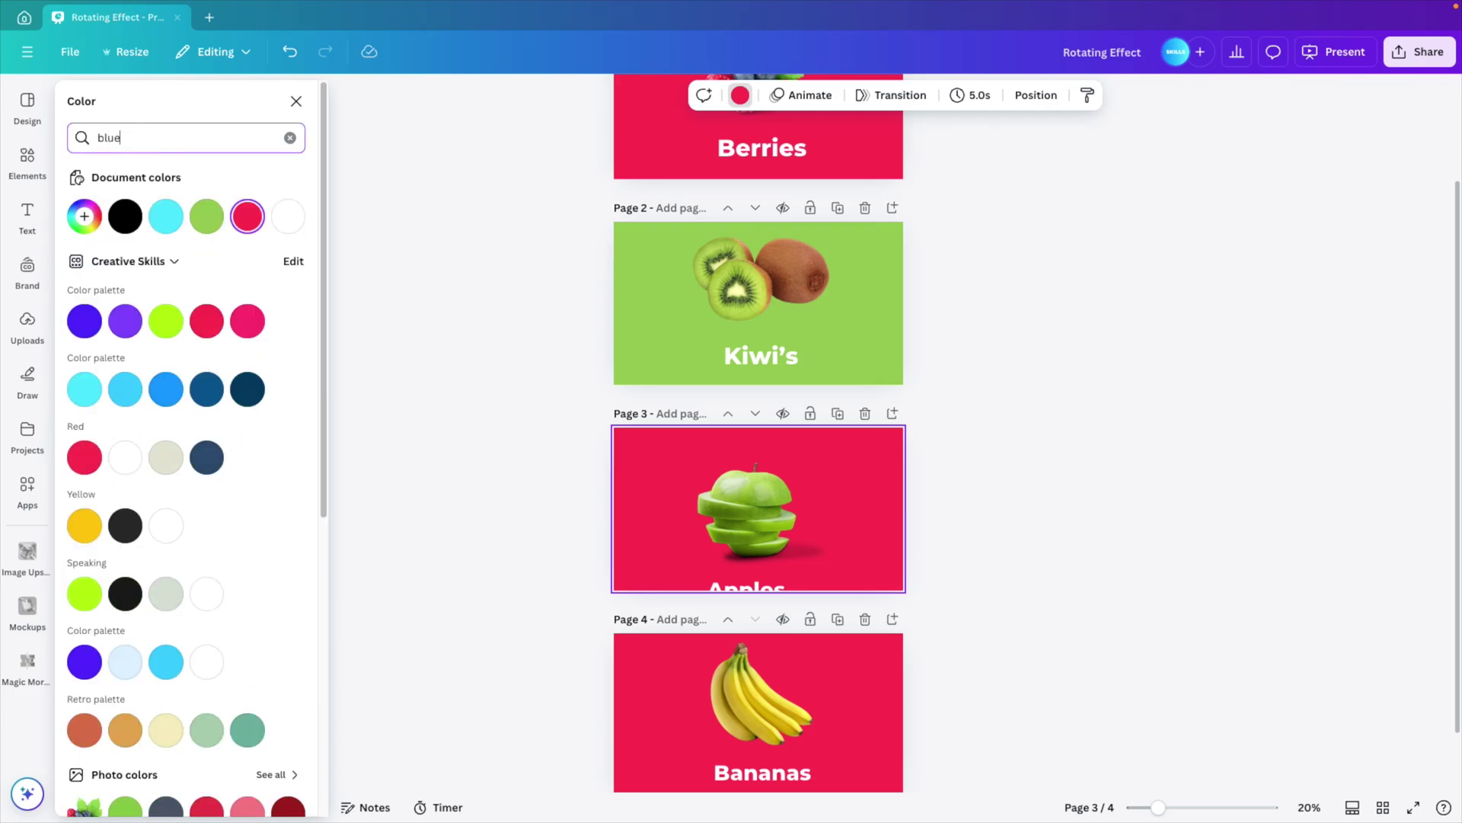
{"action": "left_click", "coordinate": [125, 405]}
Move the apple and Apples group on page 3 down slightly.
{"action": "left_click", "coordinate": [729, 572]}
{"action": "left_click", "coordinate": [733, 550]}
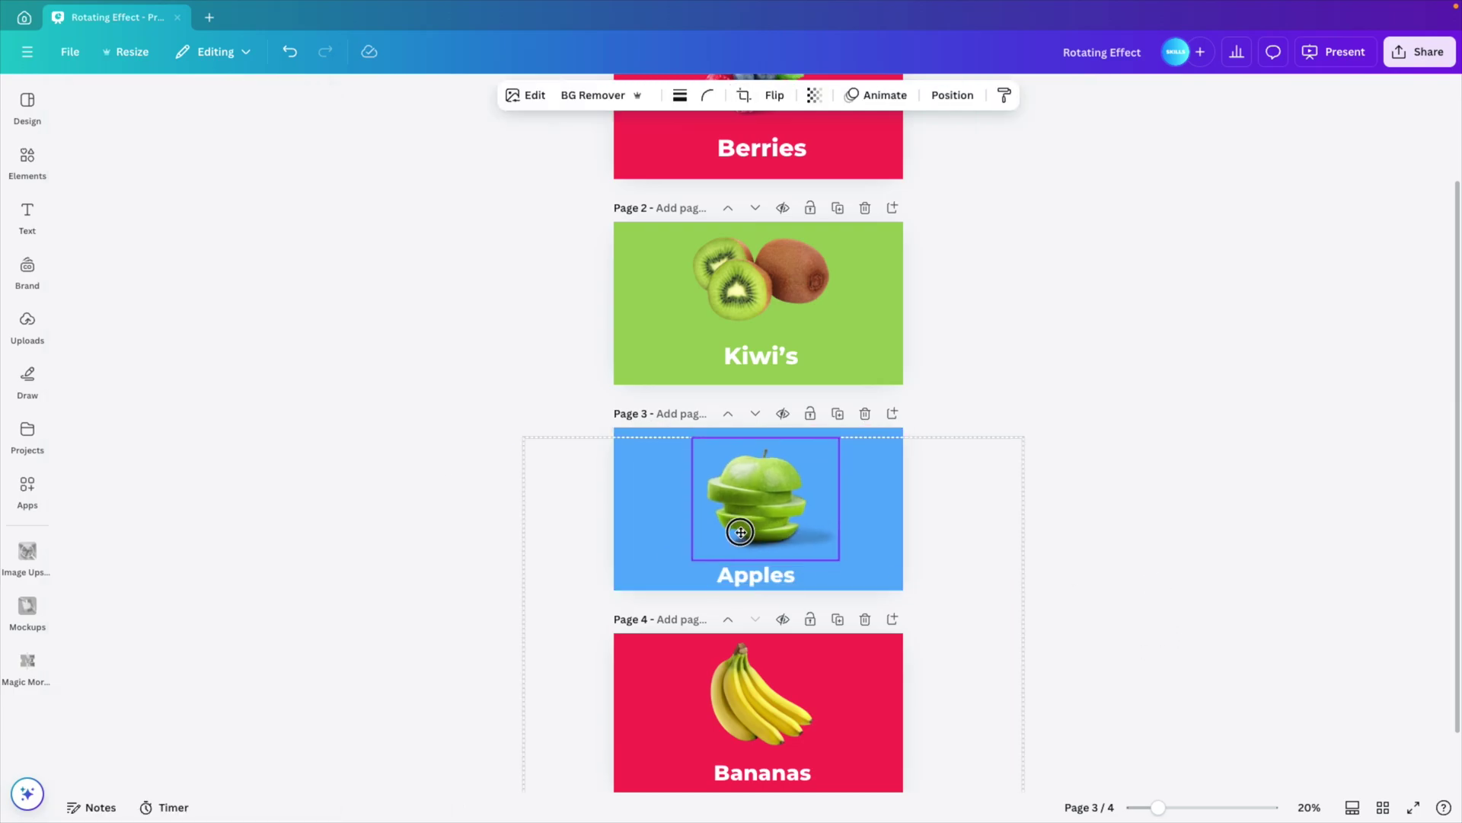
{"action": "left_click_drag", "start_coordinate": [790, 725], "coordinate": [790, 739]}
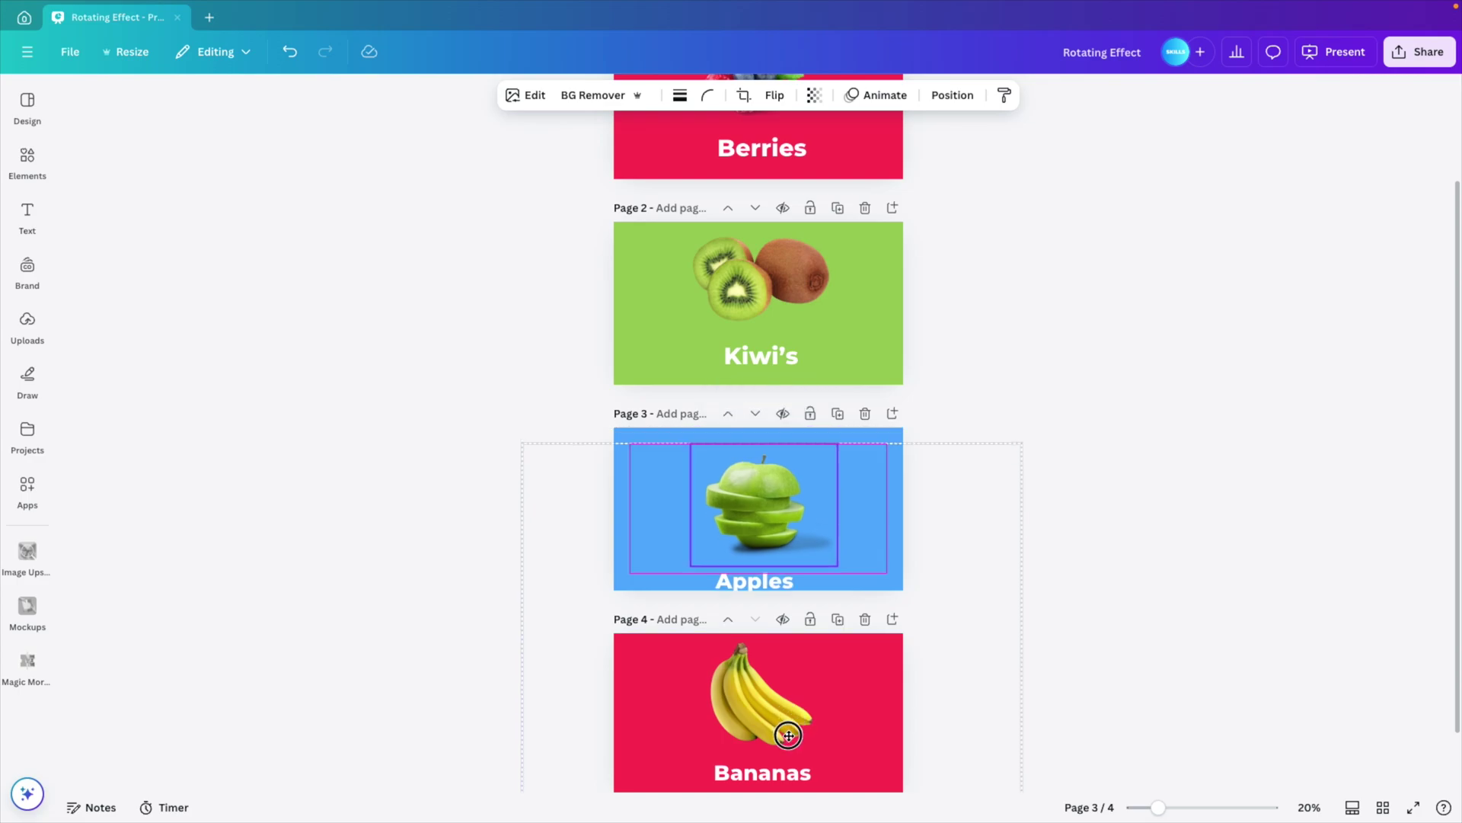
{"action": "left_click", "coordinate": [1077, 591]}
Give the Bananas page a yellow background found by searching 'yellow'.
{"action": "scroll", "coordinate": [904, 653], "scroll_direction": "down", "scroll_amount": 1}
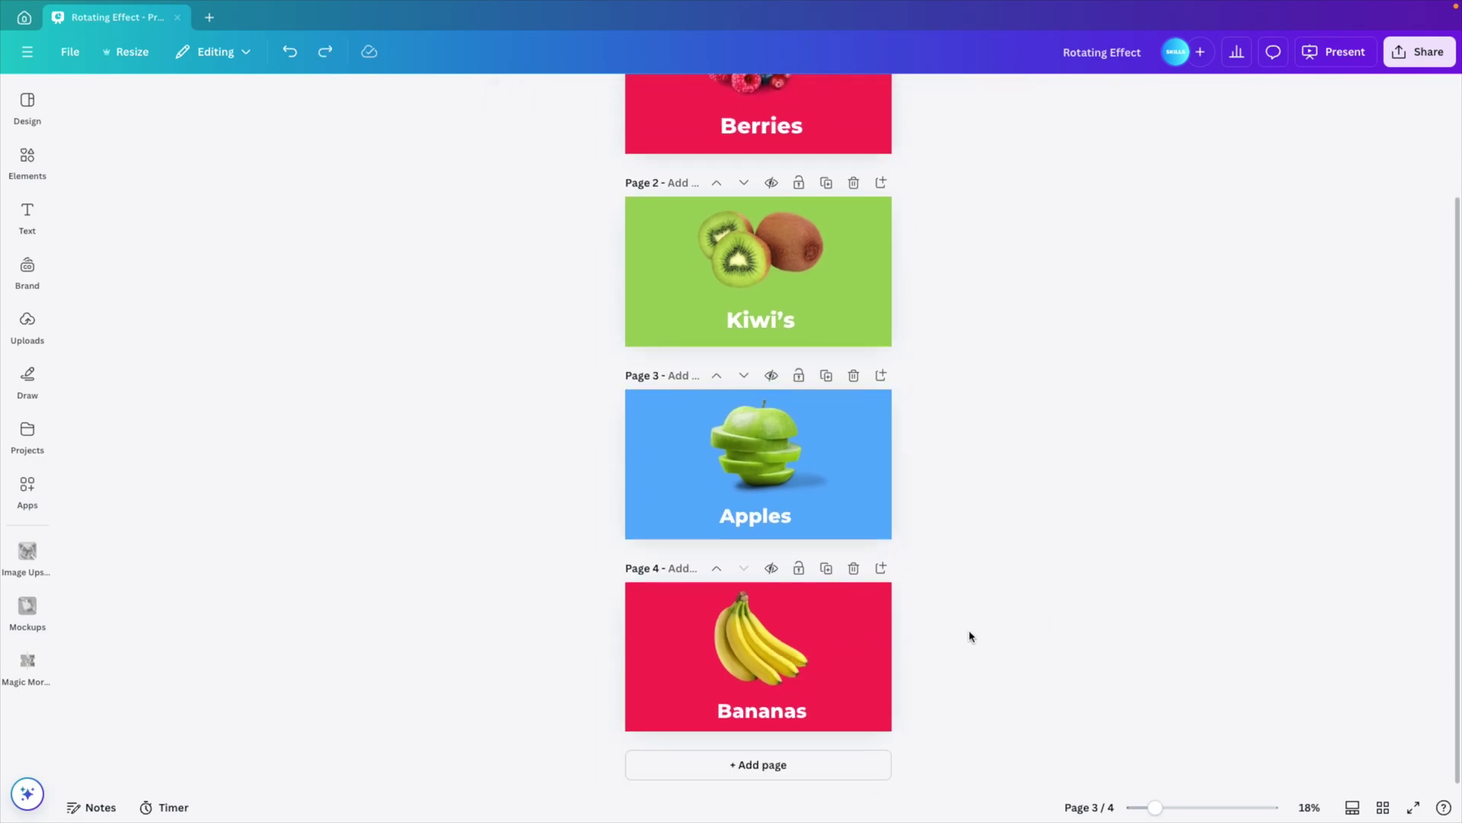
{"action": "left_click", "coordinate": [853, 600]}
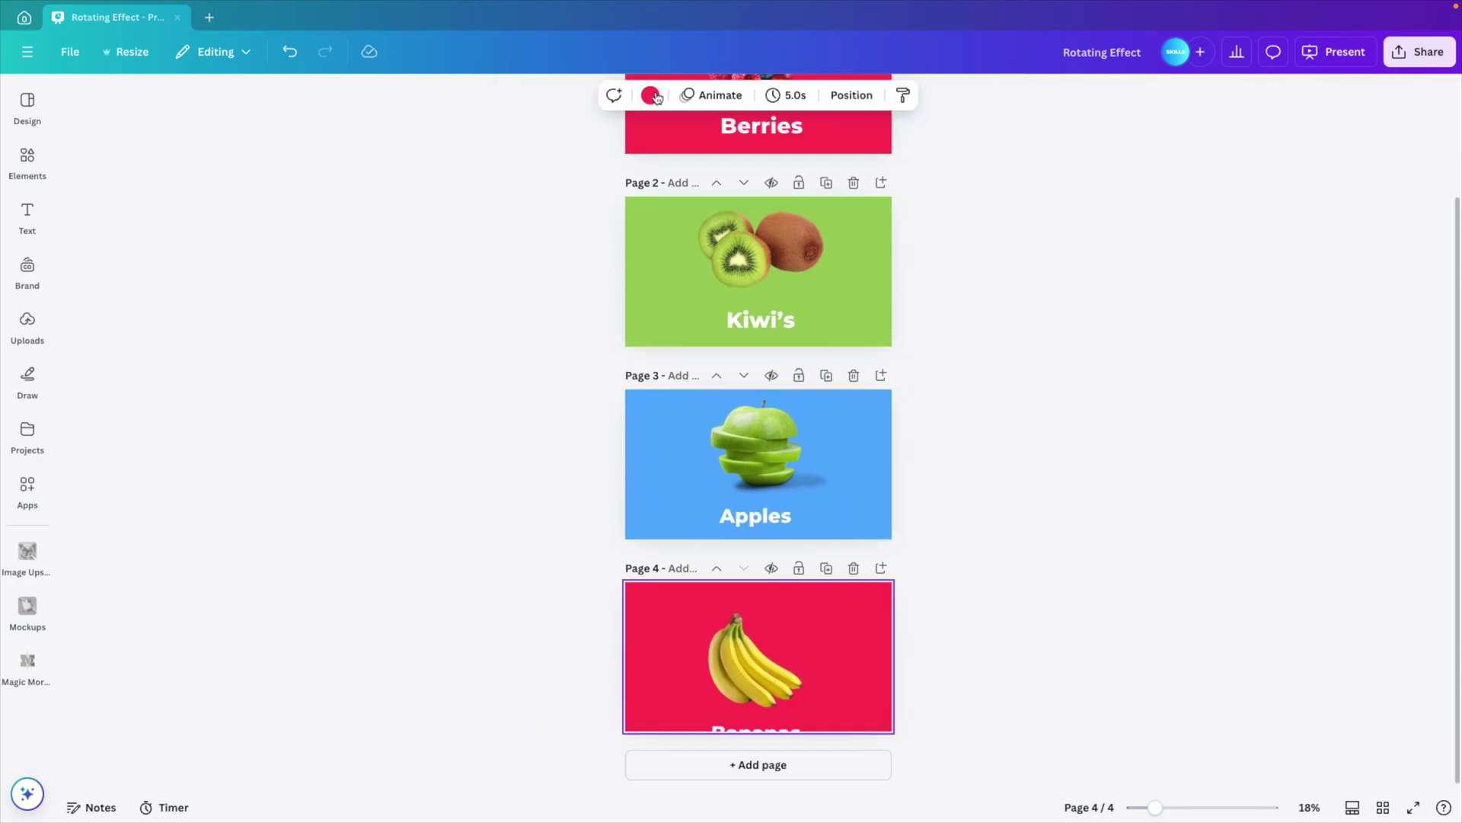
{"action": "left_click", "coordinate": [651, 96]}
{"action": "double_click", "coordinate": [144, 137]}
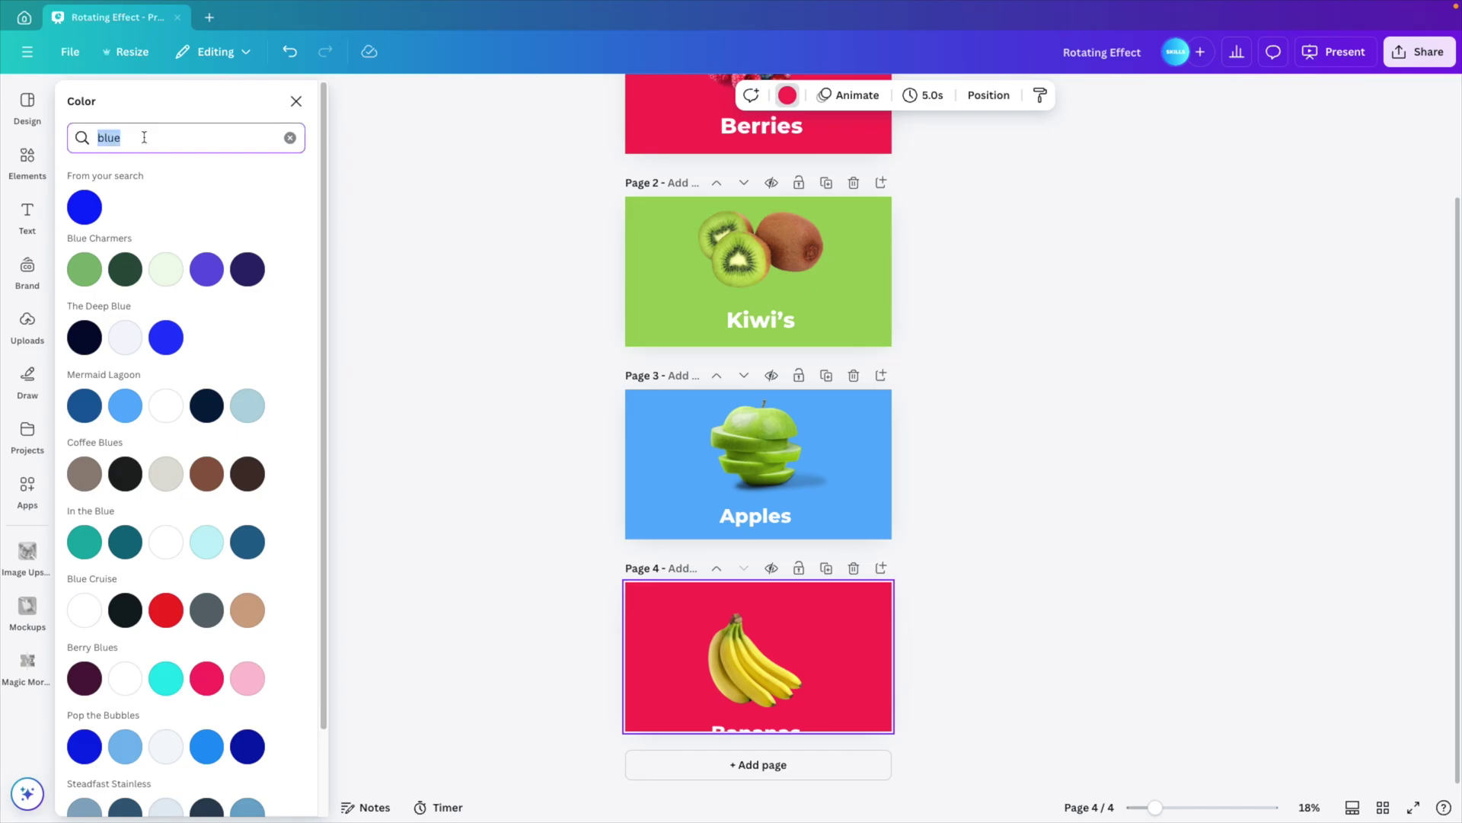
{"action": "type", "text": "yellow"}
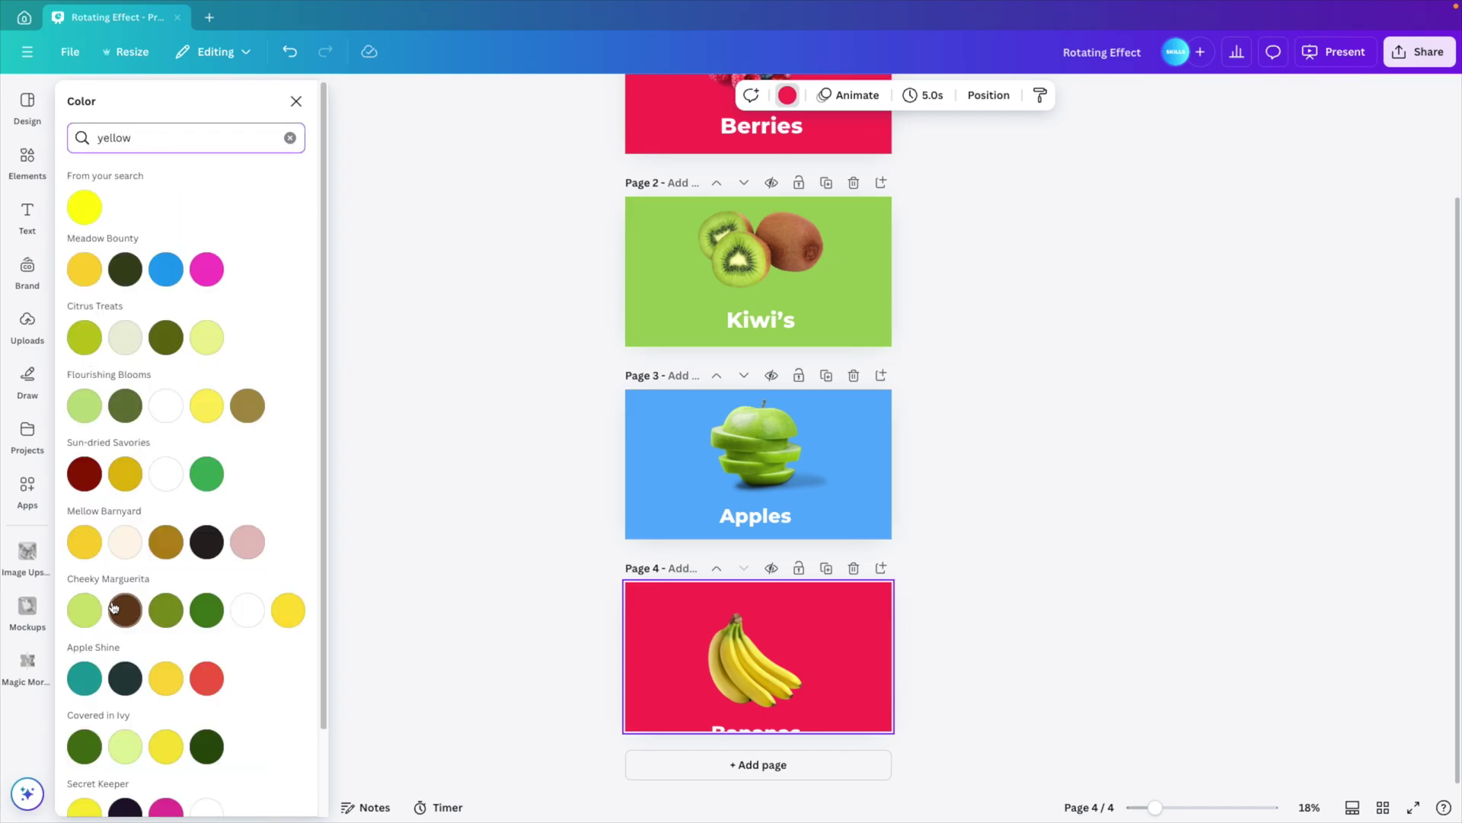
{"action": "left_click", "coordinate": [83, 542]}
{"action": "left_click", "coordinate": [898, 620]}
{"action": "left_click", "coordinate": [758, 672]}
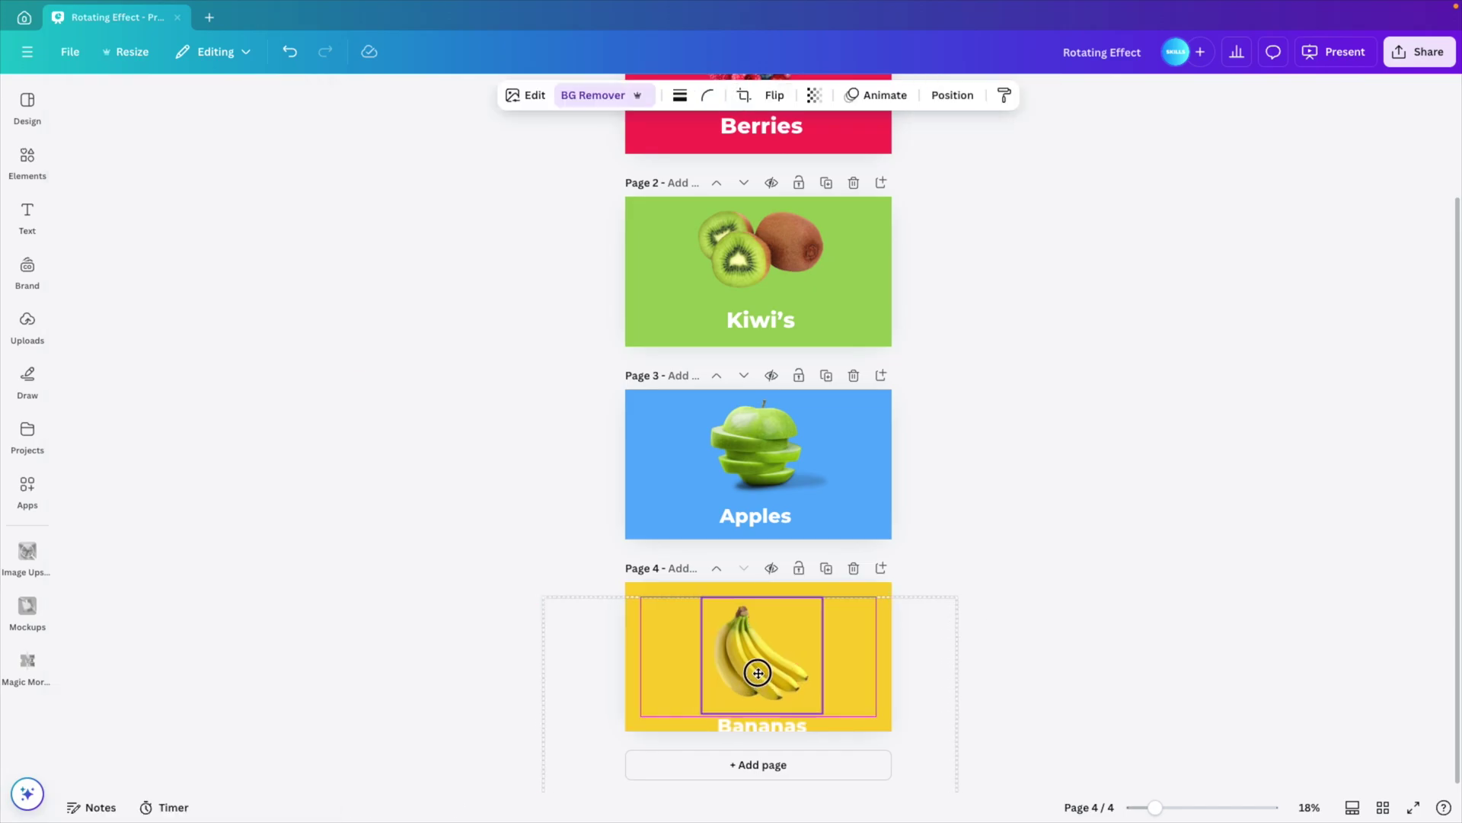
In Thumbnail view, add a 1.6-second Match & Move transition and apply it between all pages.
{"action": "left_click", "coordinate": [1061, 597]}
{"action": "scroll", "coordinate": [1059, 571], "scroll_direction": "up", "scroll_amount": 2}
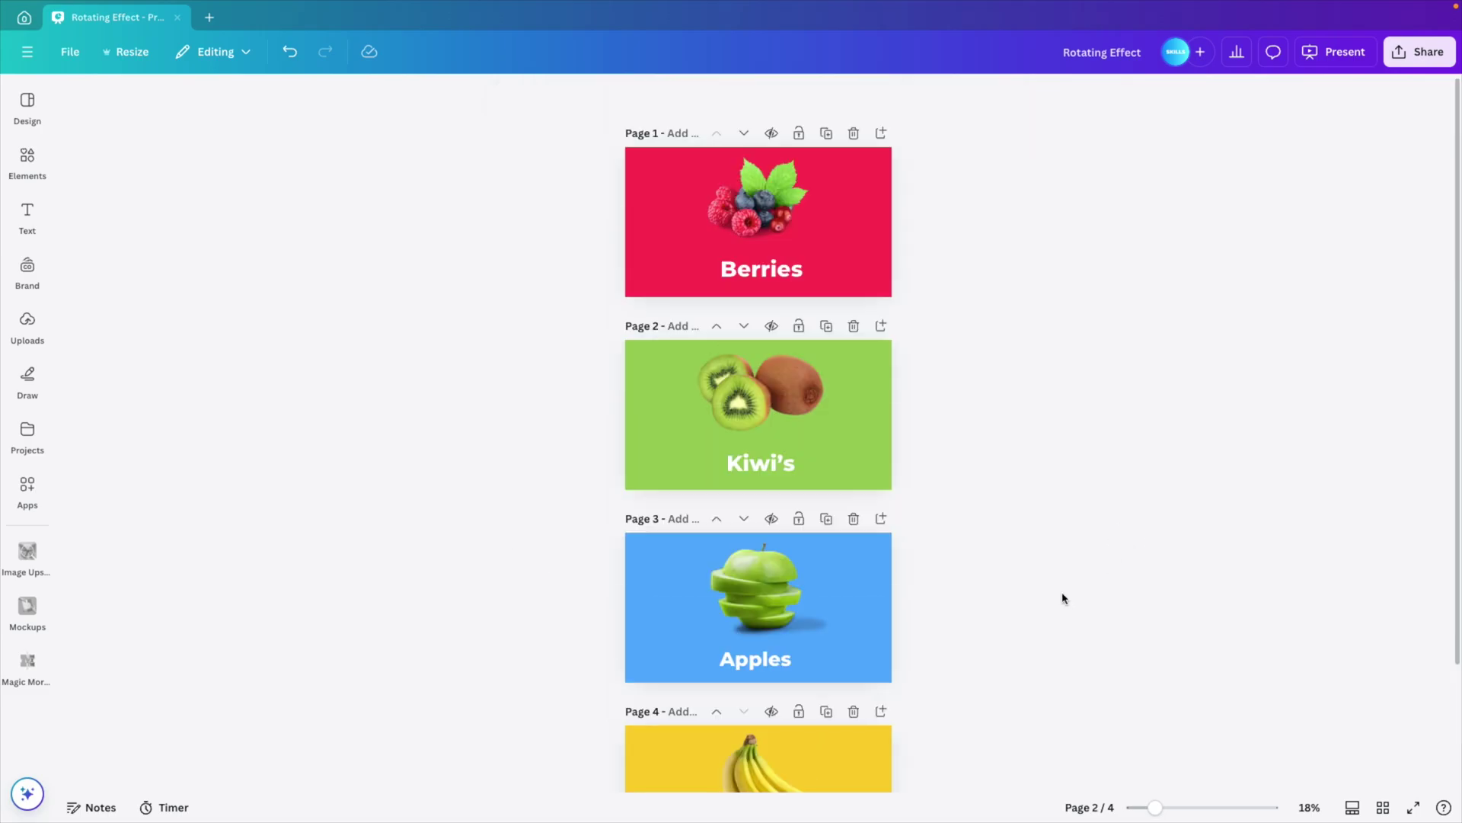
{"action": "scroll", "coordinate": [1133, 560], "scroll_direction": "up", "scroll_amount": 5}
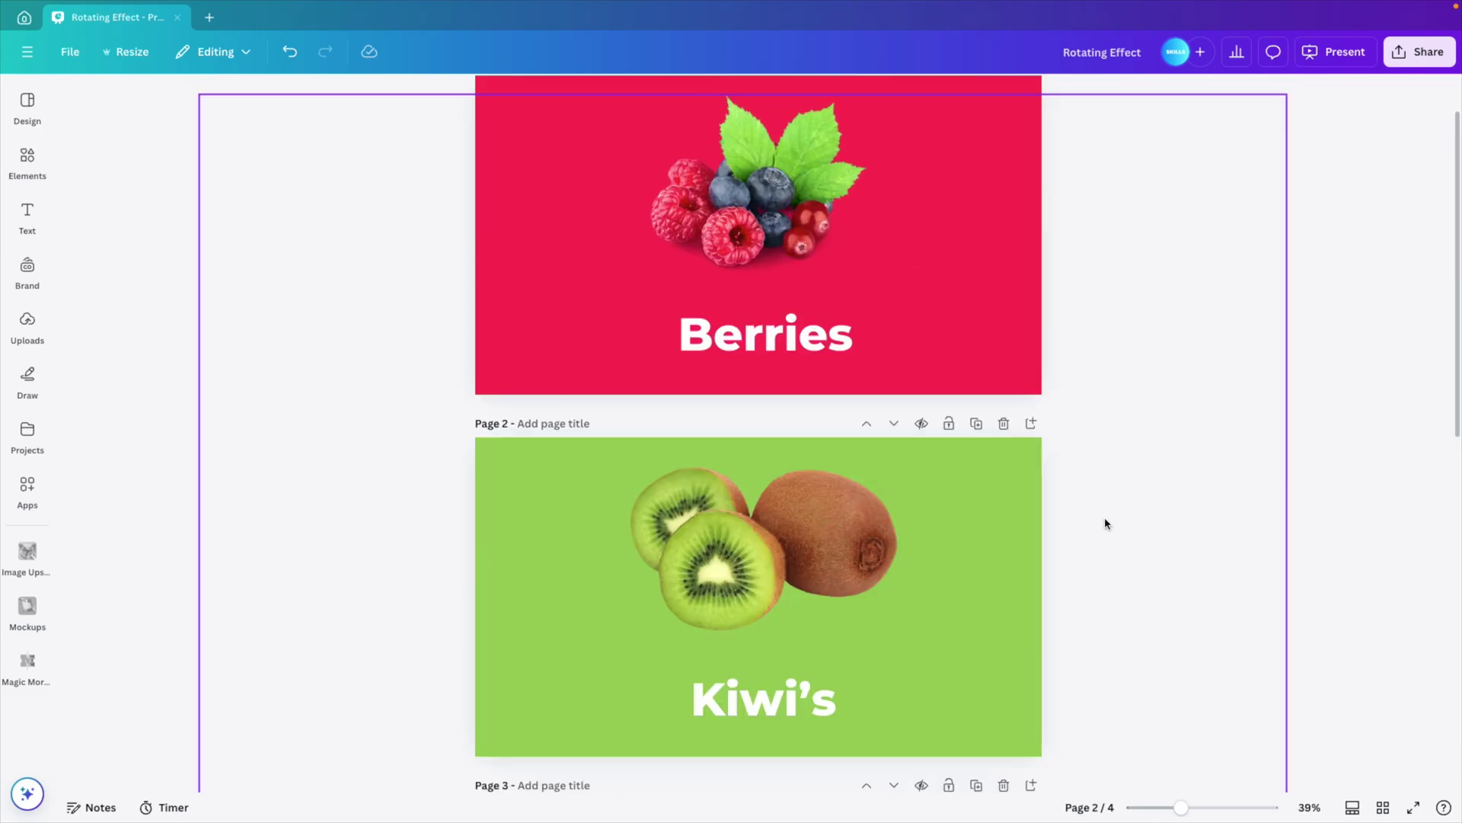
{"action": "left_click", "coordinate": [1353, 809]}
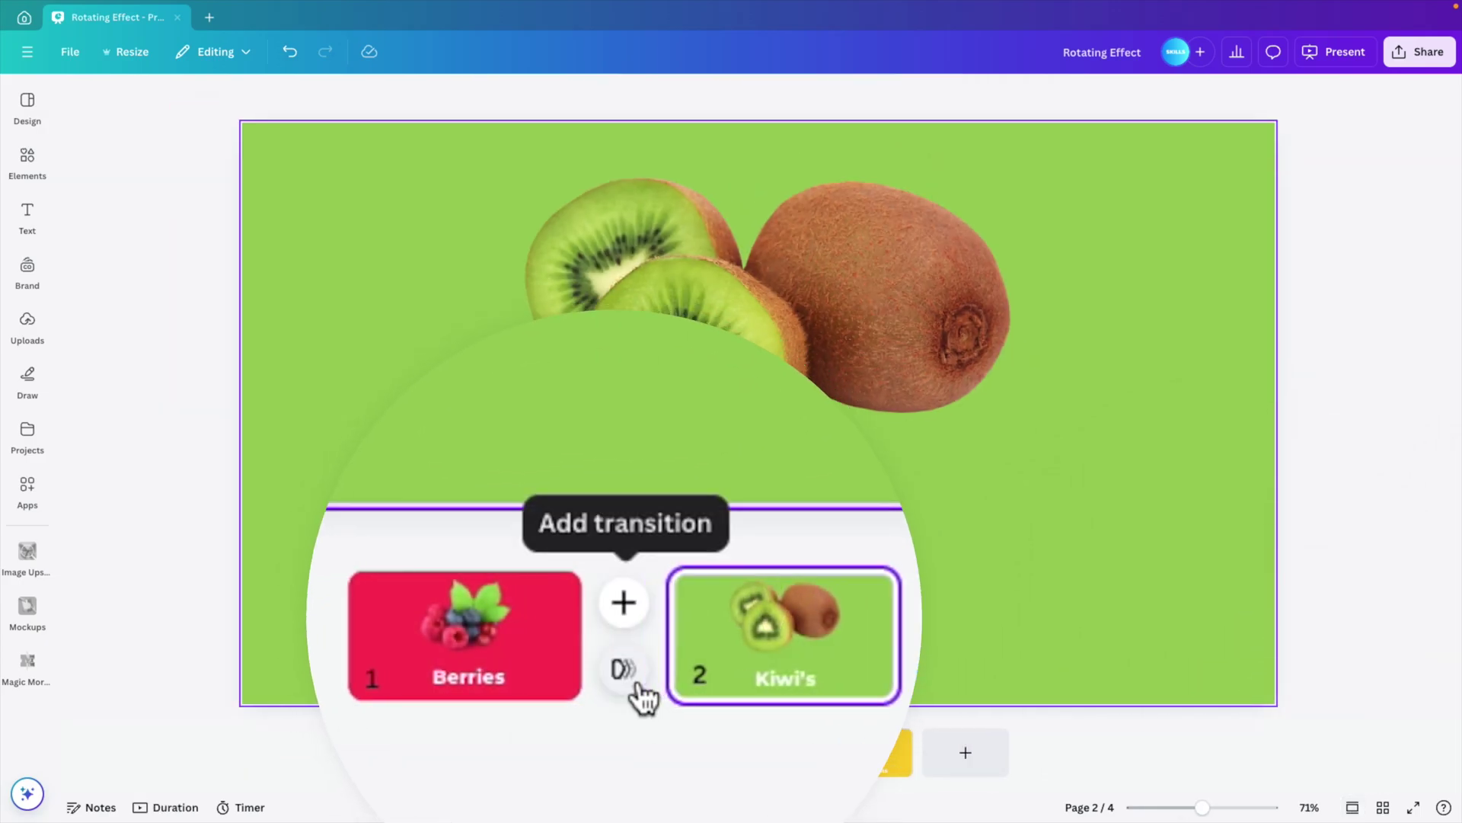
{"action": "left_click", "coordinate": [637, 681]}
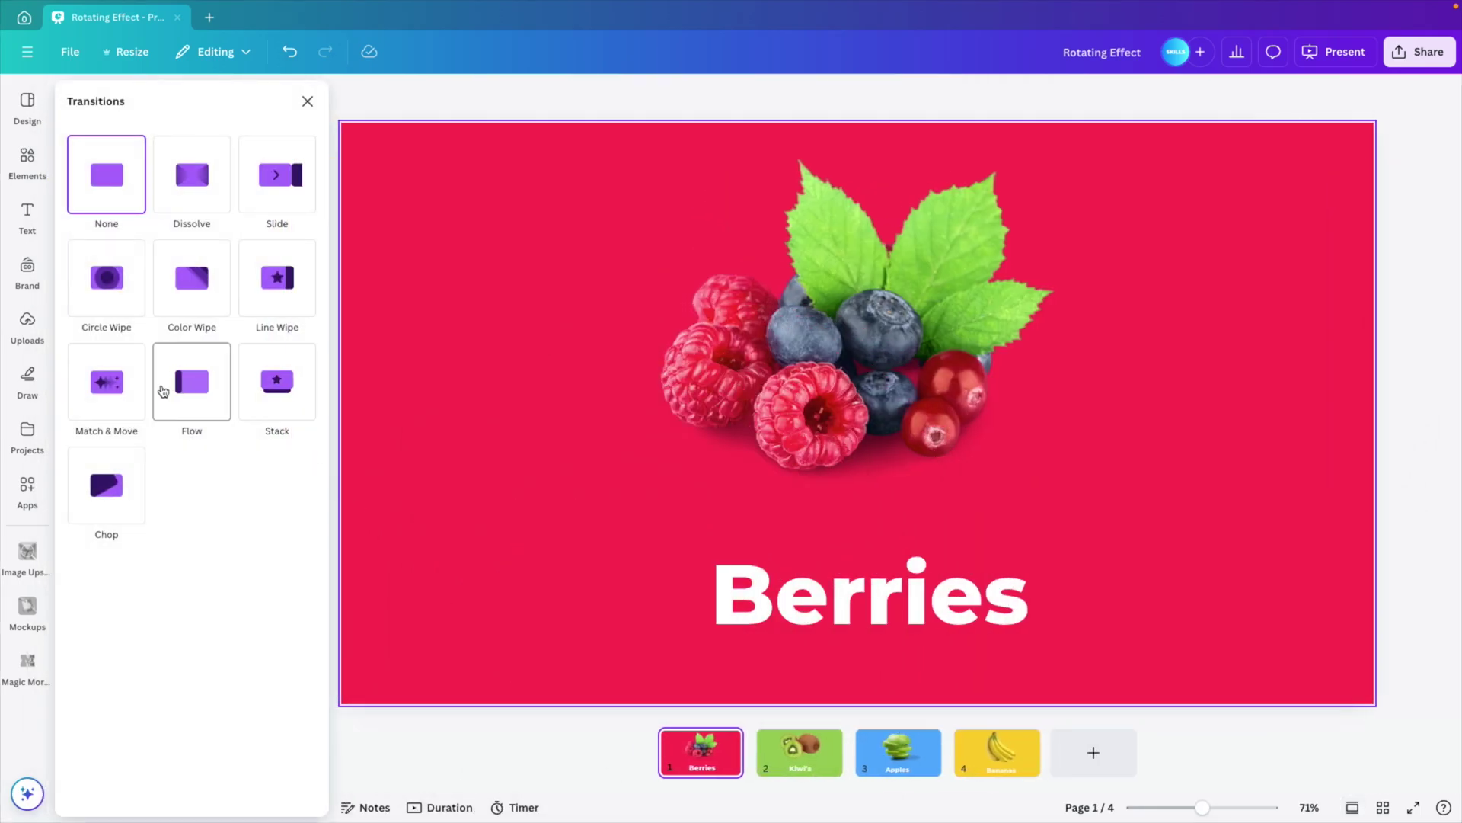
{"action": "left_click", "coordinate": [114, 384]}
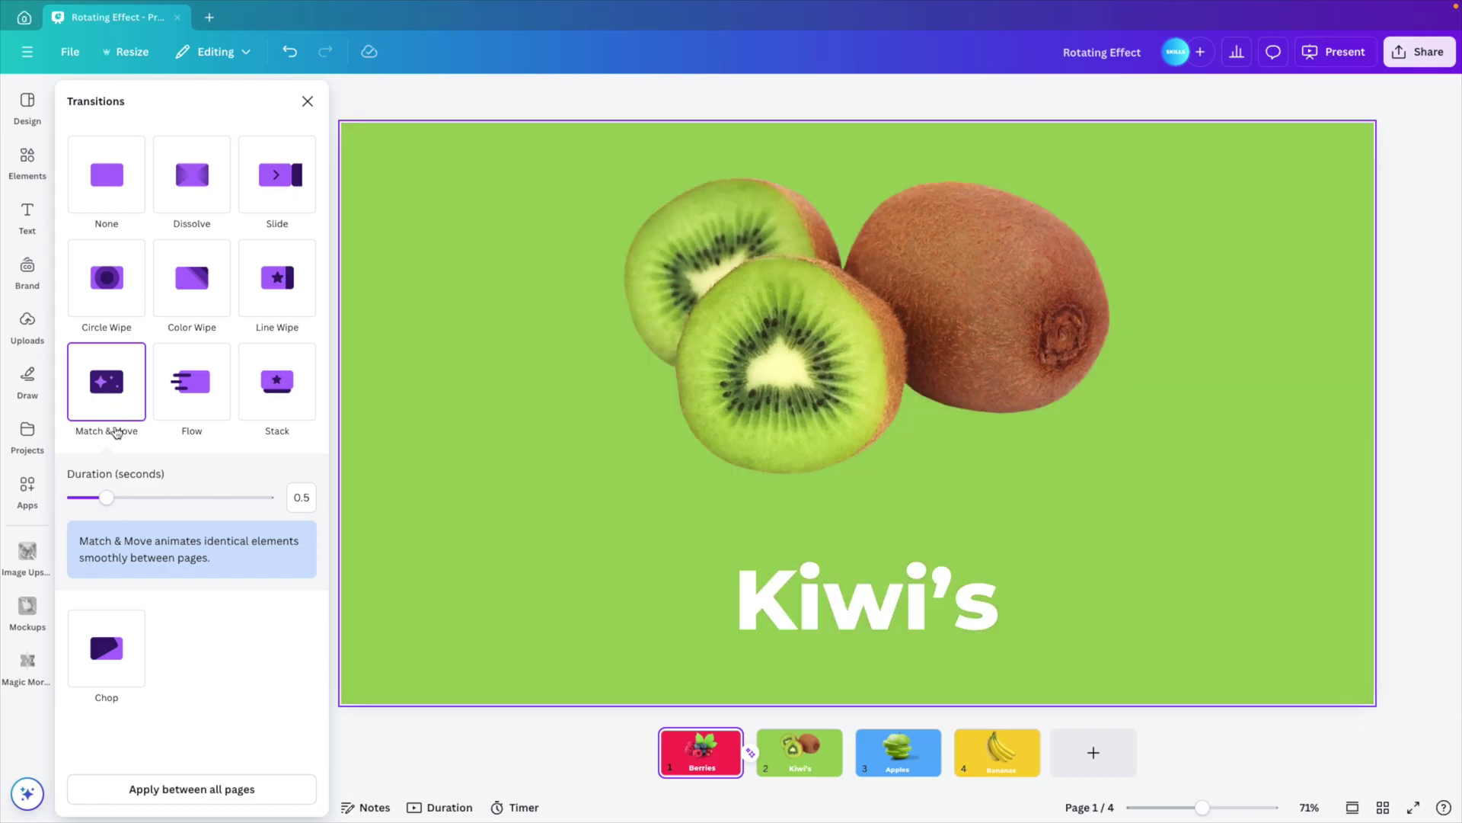
{"action": "left_click_drag", "start_coordinate": [106, 497], "coordinate": [195, 502]}
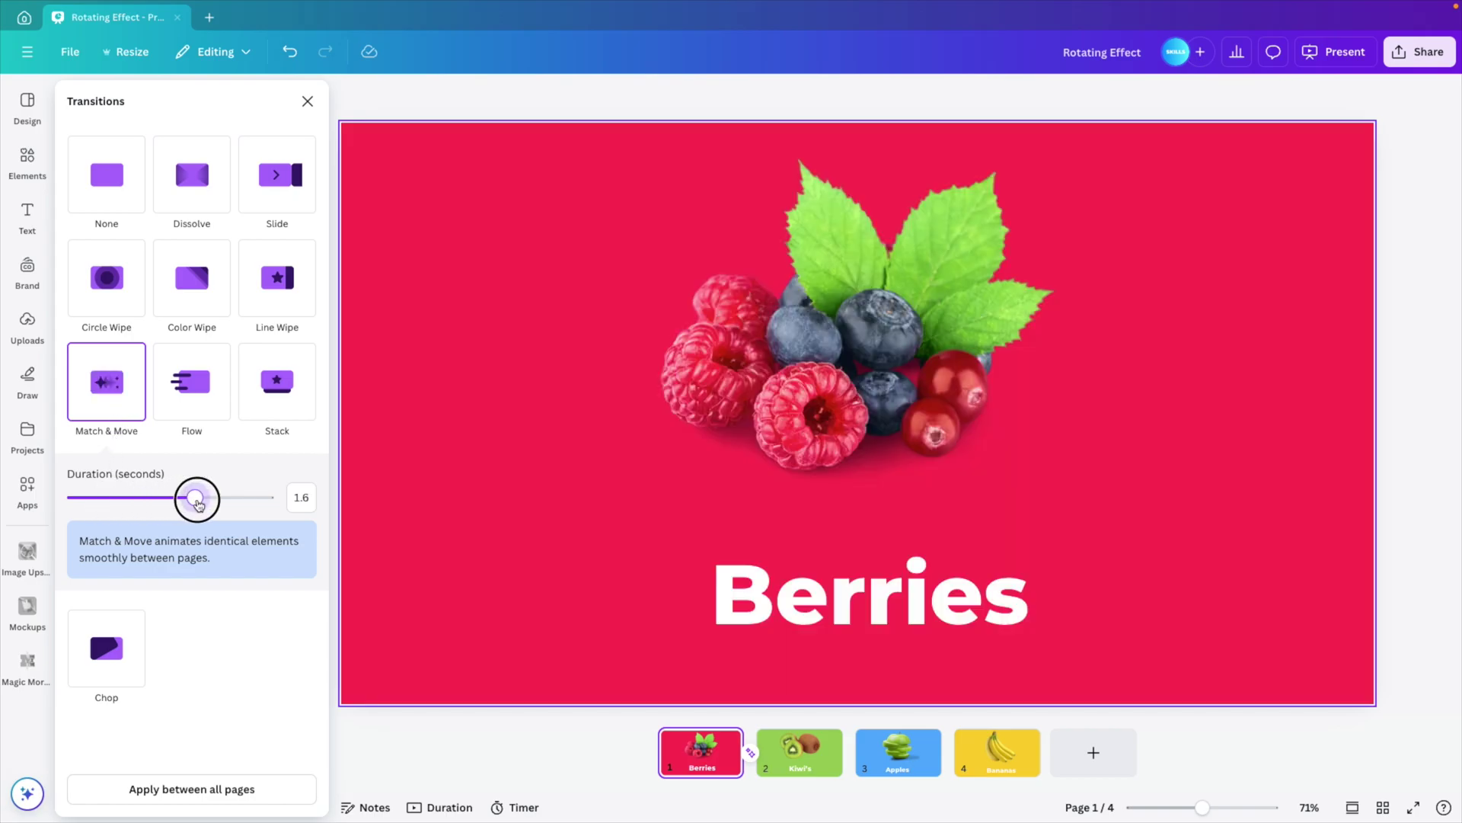
{"action": "left_click", "coordinate": [190, 788]}
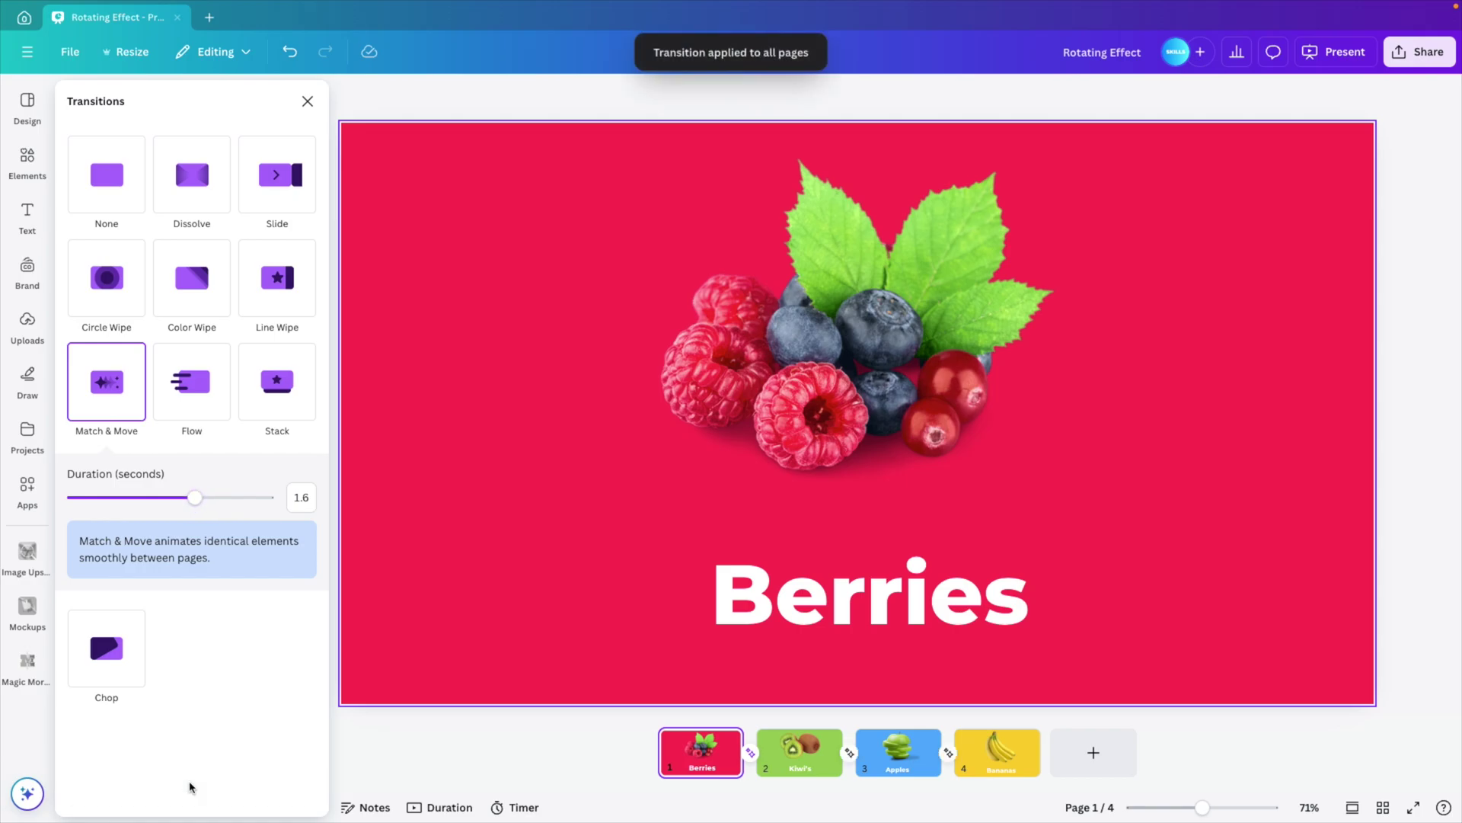